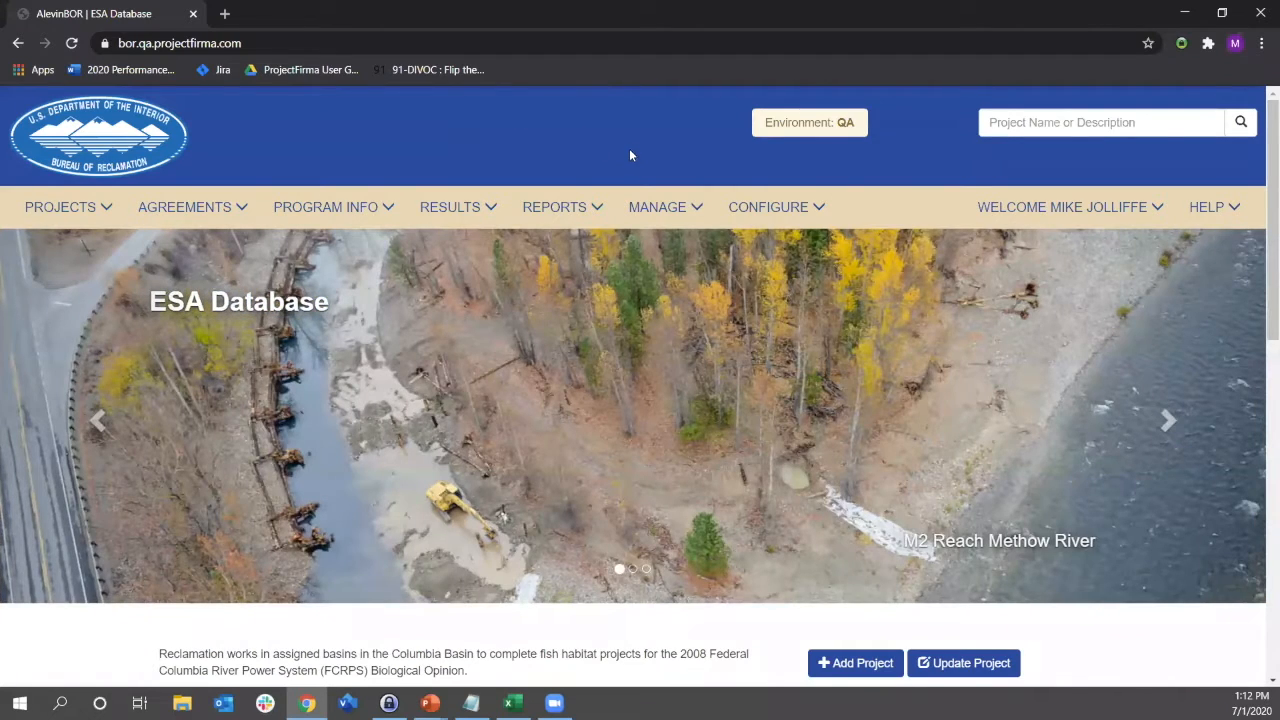
Check the Enable Project Evaluations setting in the tenant configuration.
left_click(766, 206)
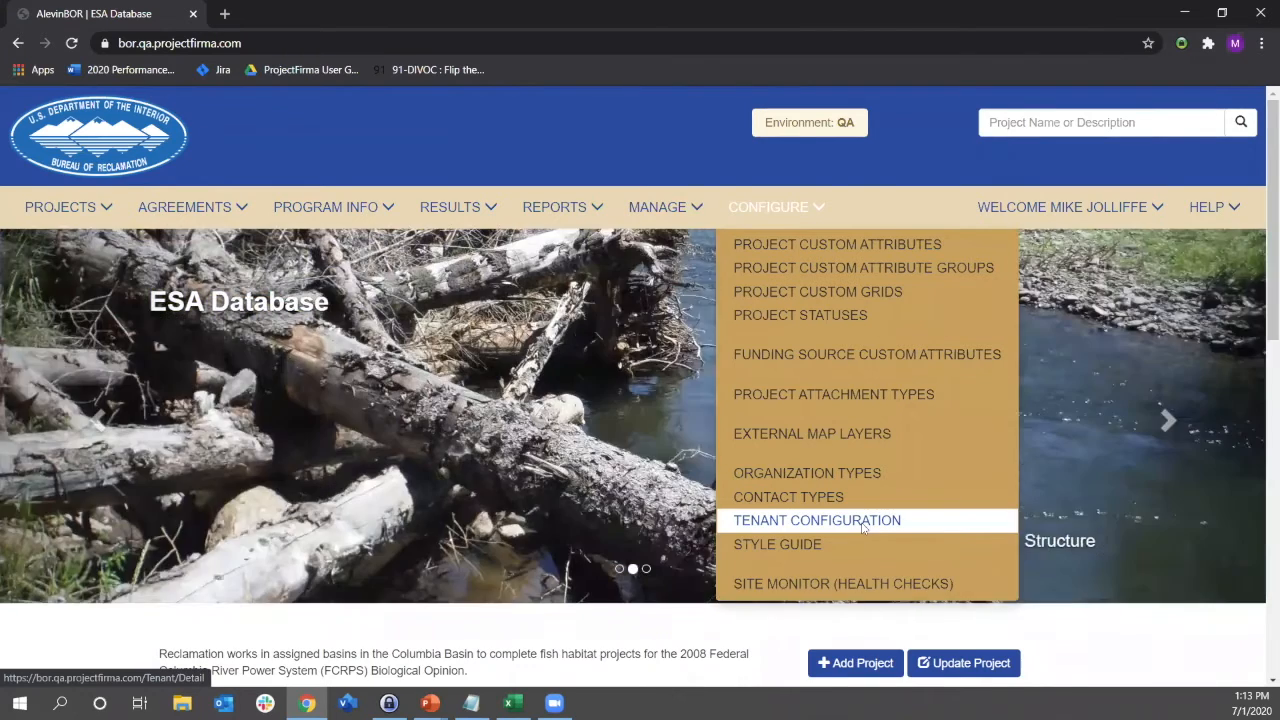
left_click(864, 529)
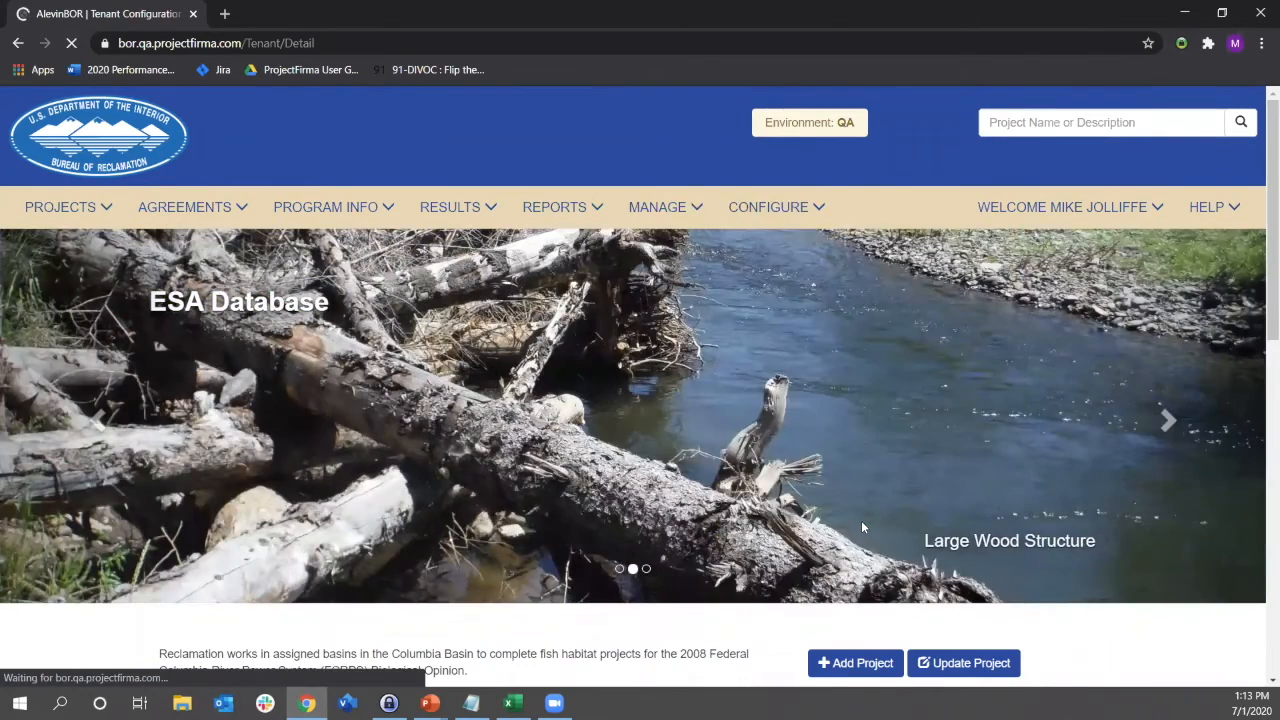
scroll(572, 440, "down", 8)
scroll(573, 436, "up", 3)
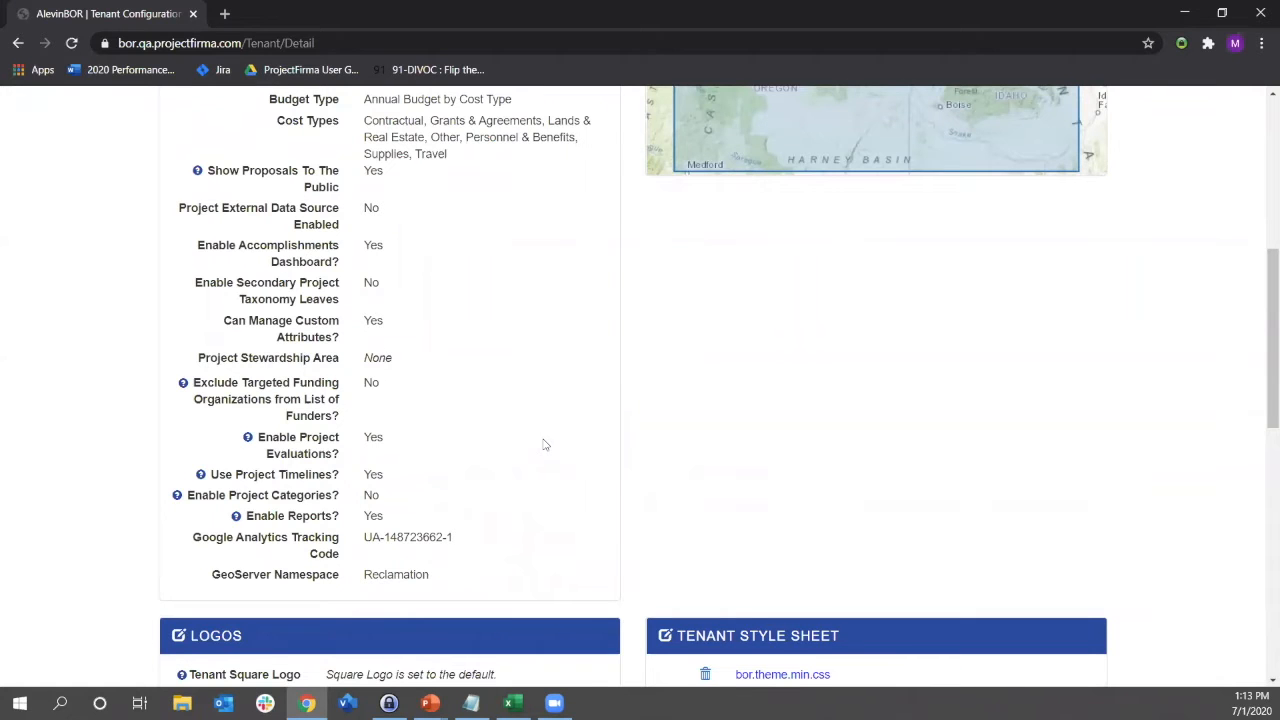
left_click_drag(331, 457, 257, 432)
left_click(387, 440)
scroll(394, 443, "up", 5)
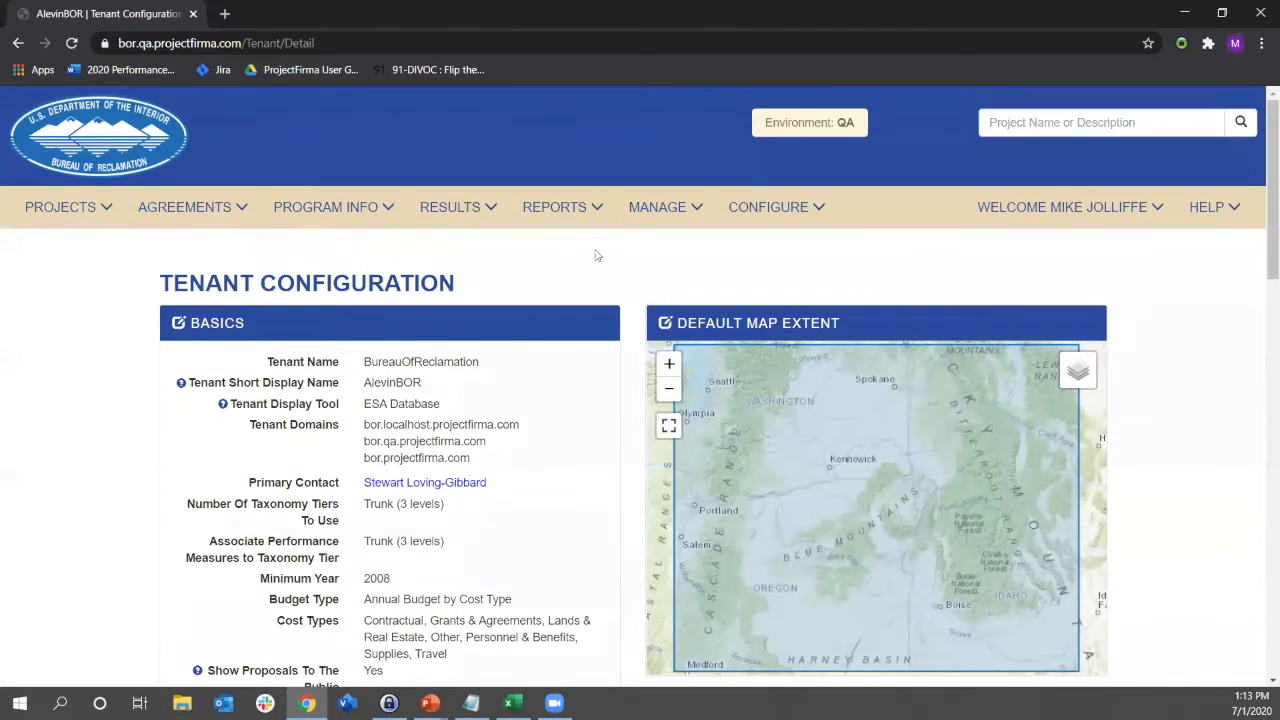
Open the Project Evaluations management page and look over the list of evaluations.
left_click(652, 210)
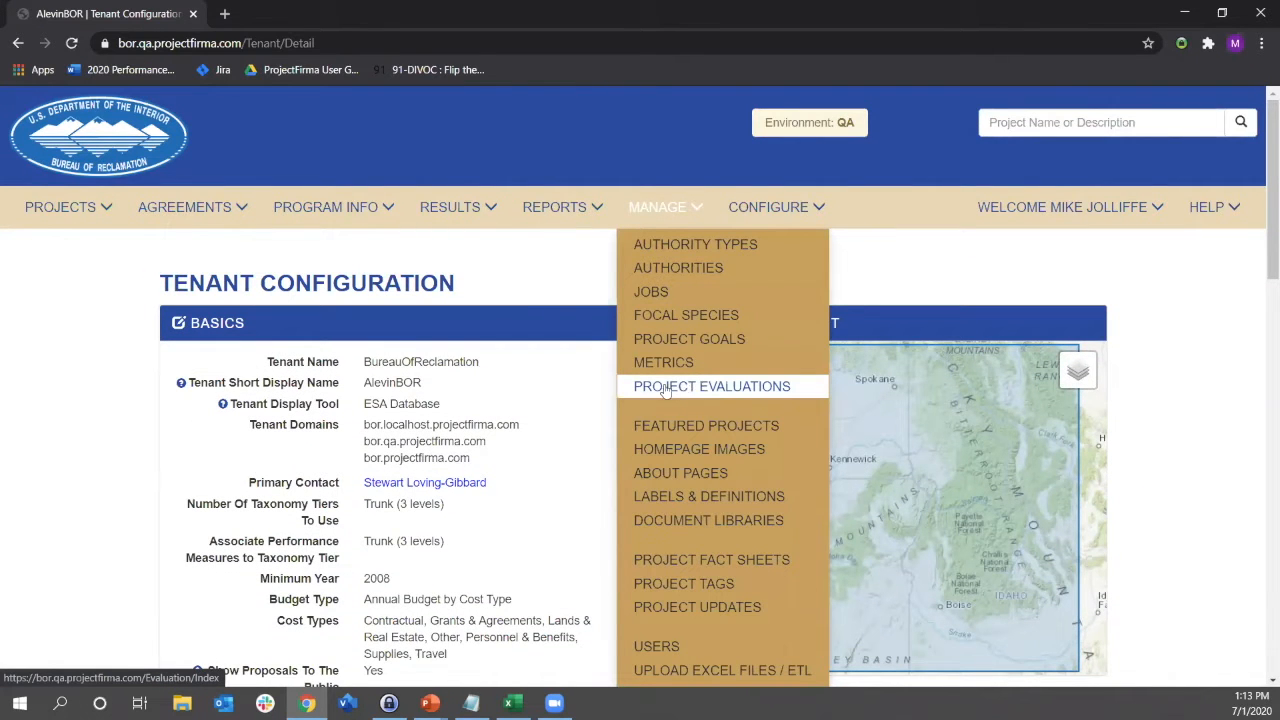
left_click(733, 388)
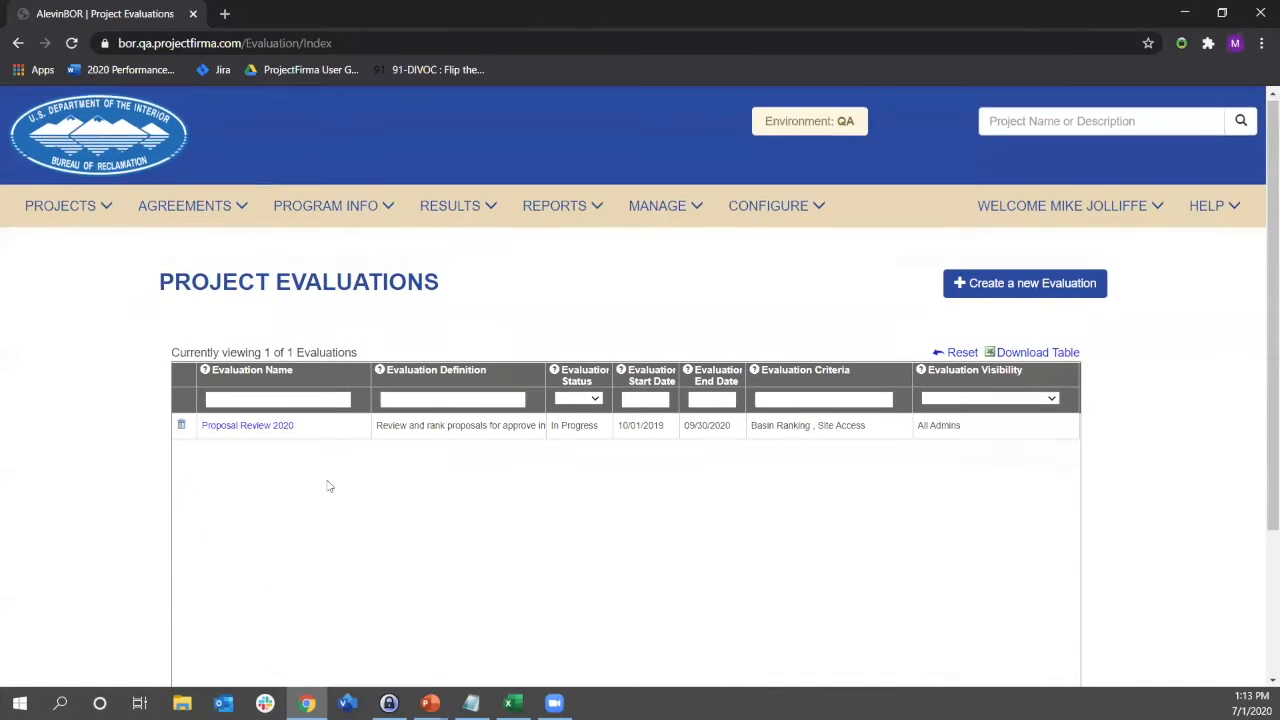
scroll(331, 482, "down", 1)
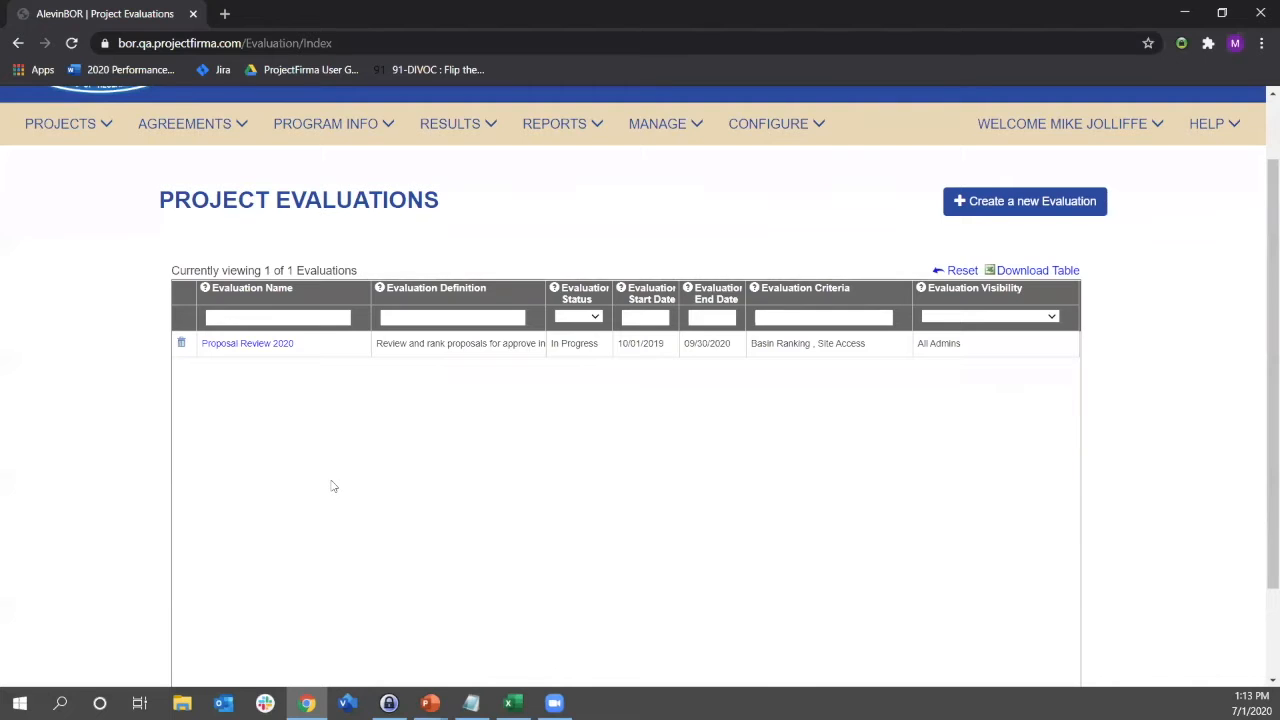
scroll(331, 485, "up", 1)
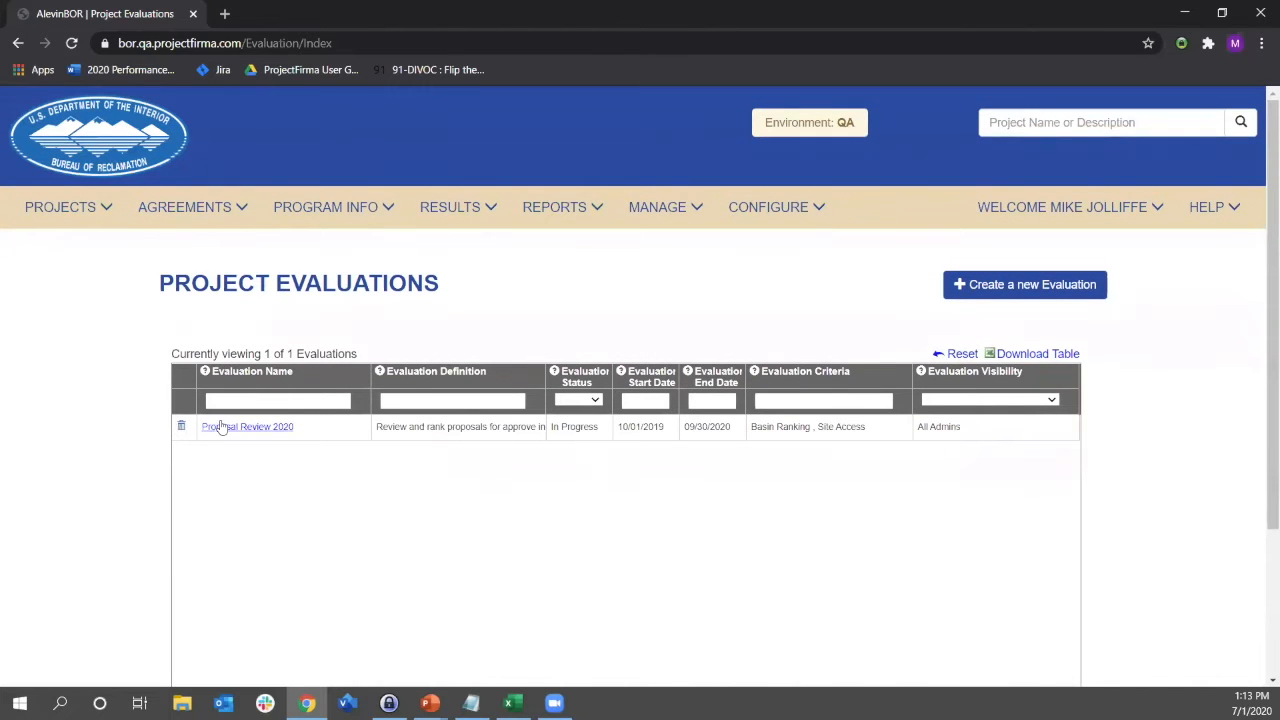
Review the basics, evaluation criteria and portfolio of the Proposal Review 2020 evaluation, and return to the list of all evaluations.
left_click(285, 428)
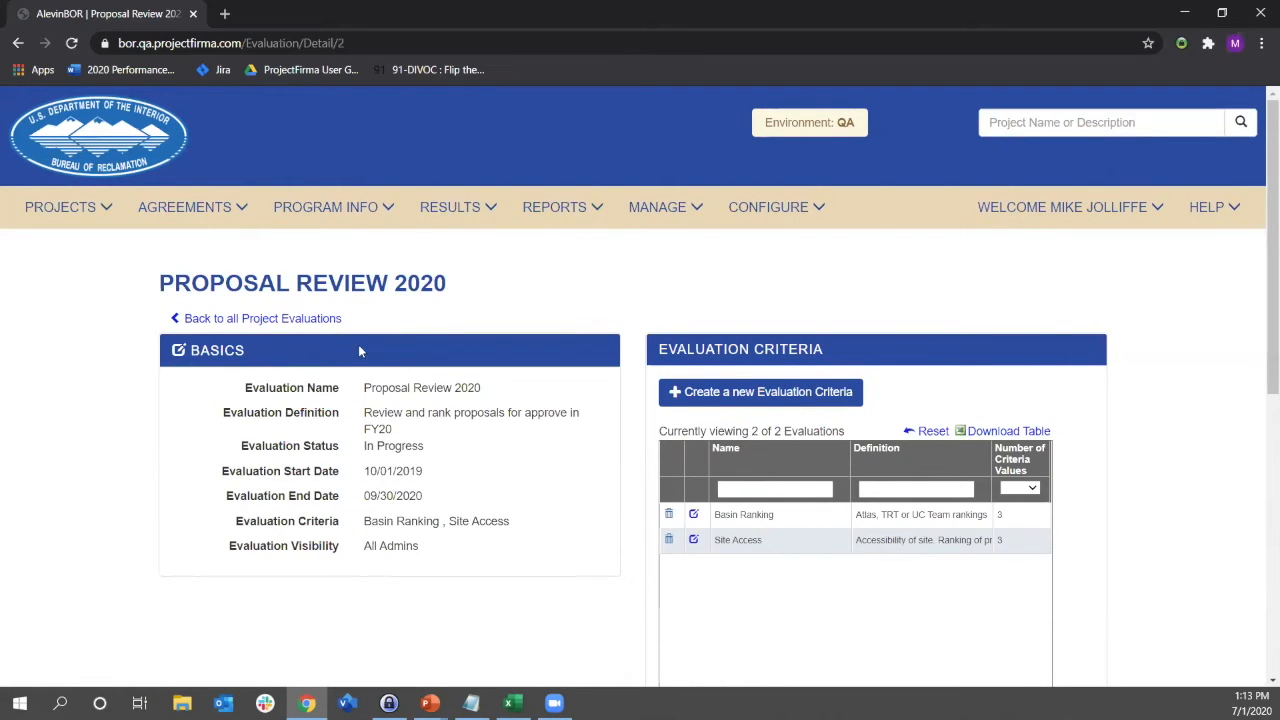
scroll(604, 433, "down", 2)
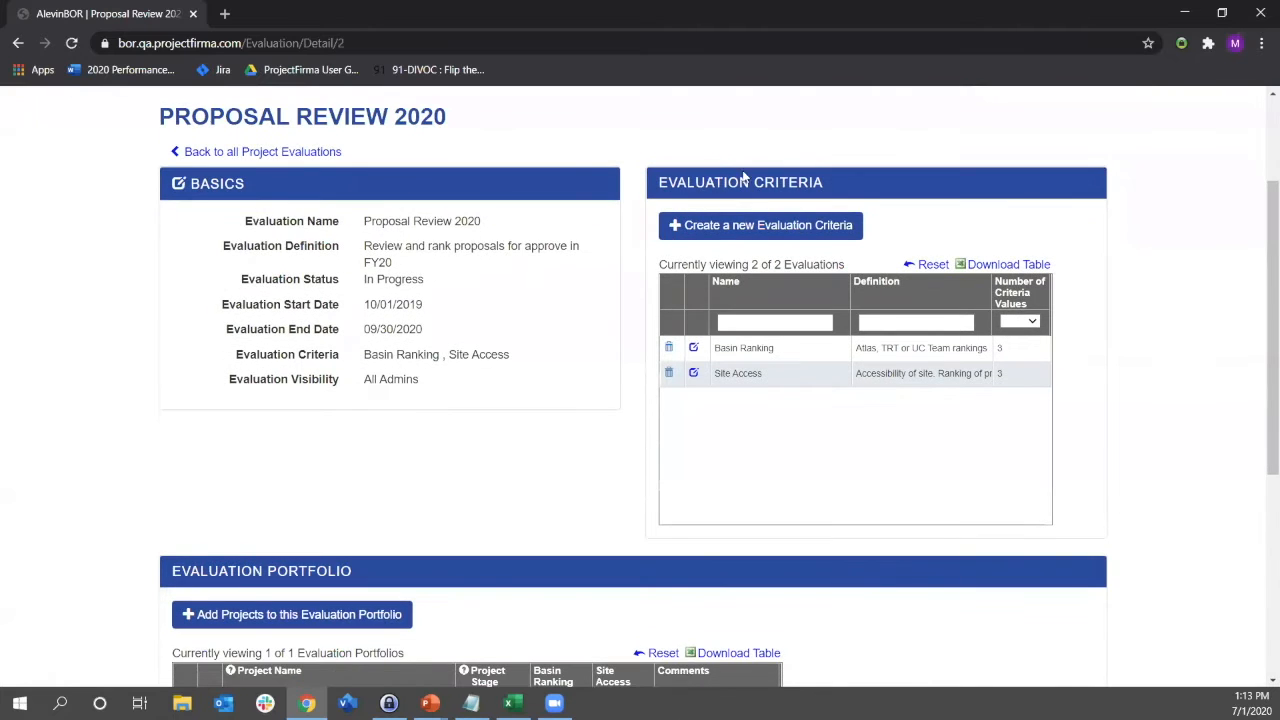
scroll(718, 396, "down", 3)
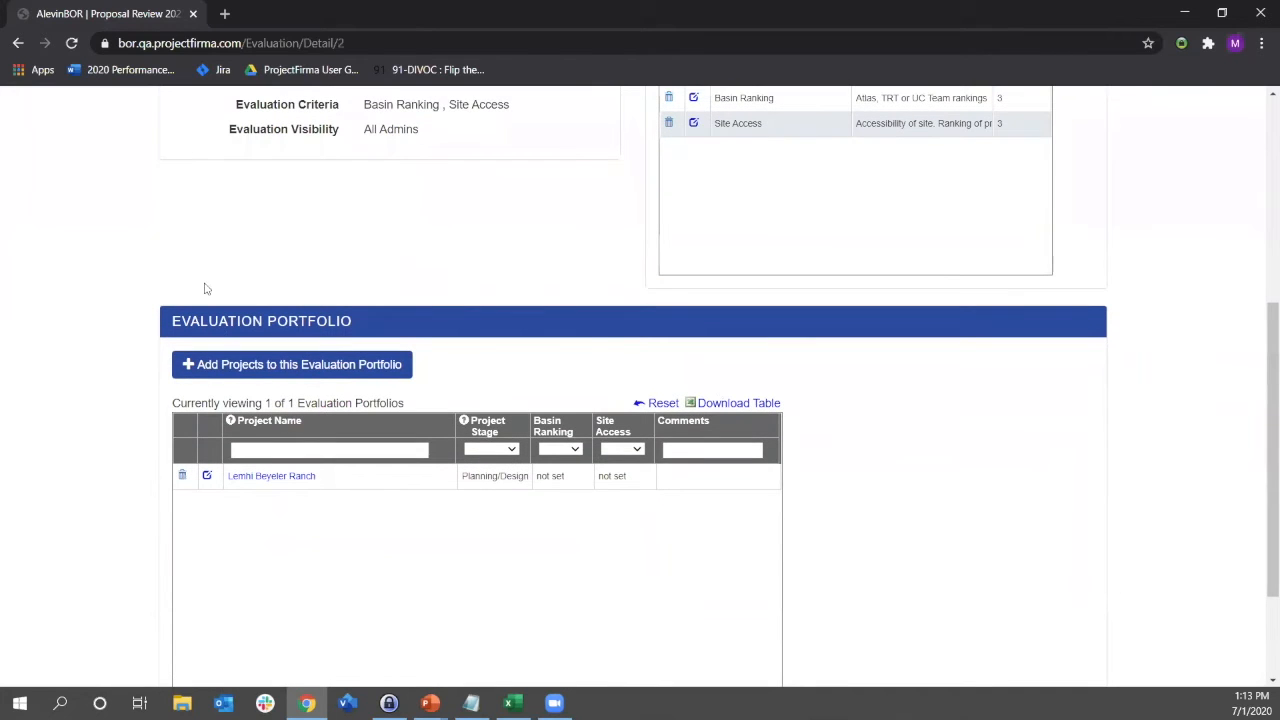
scroll(290, 488, "up", 2)
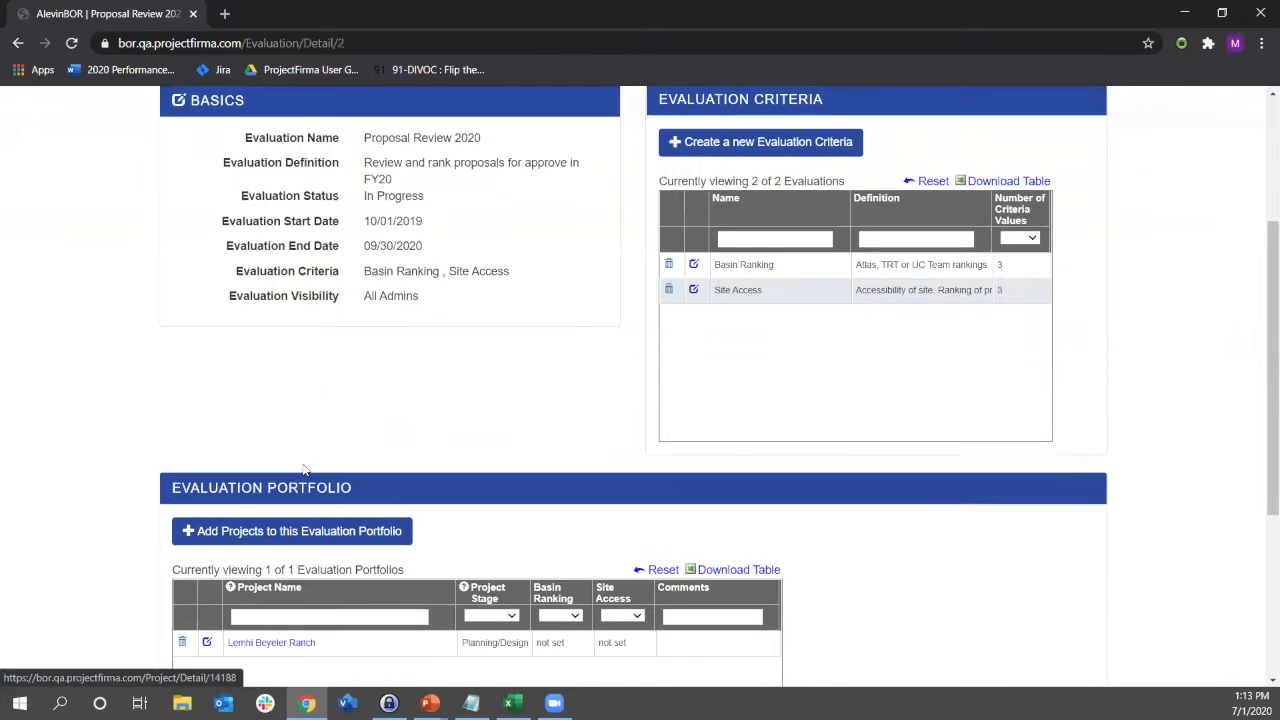
scroll(305, 469, "up", 2)
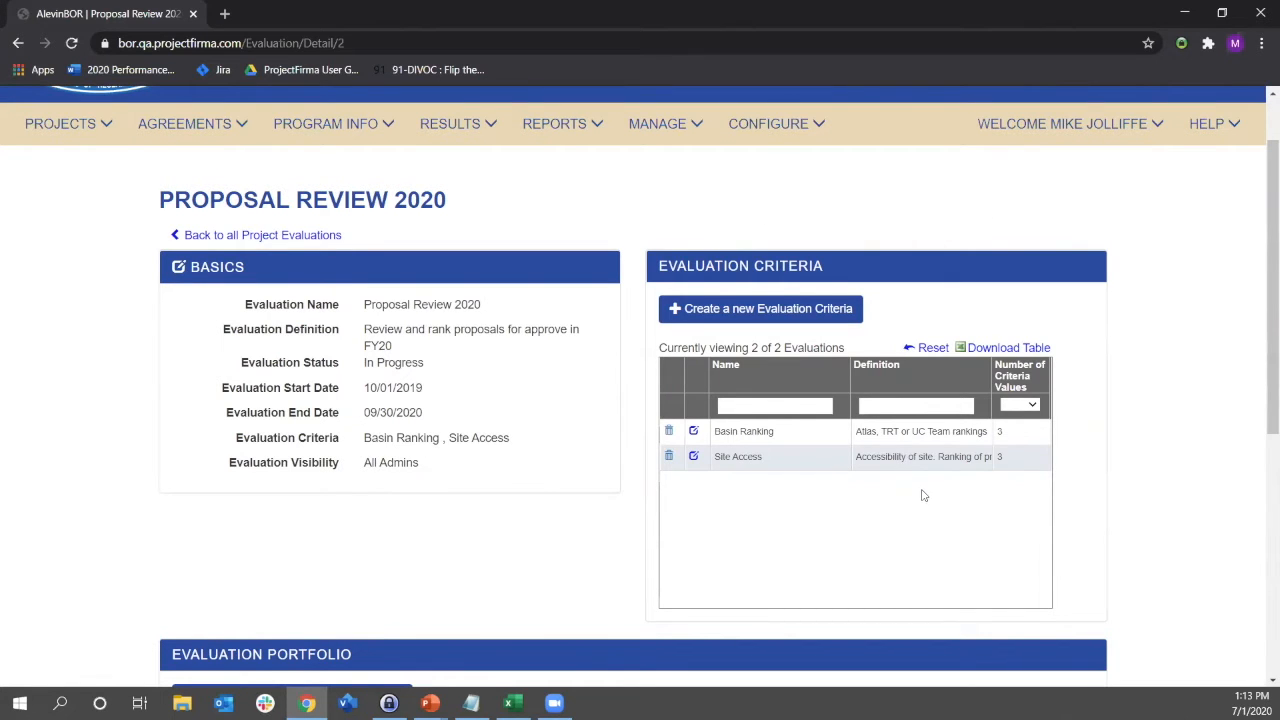
scroll(910, 505, "down", 3)
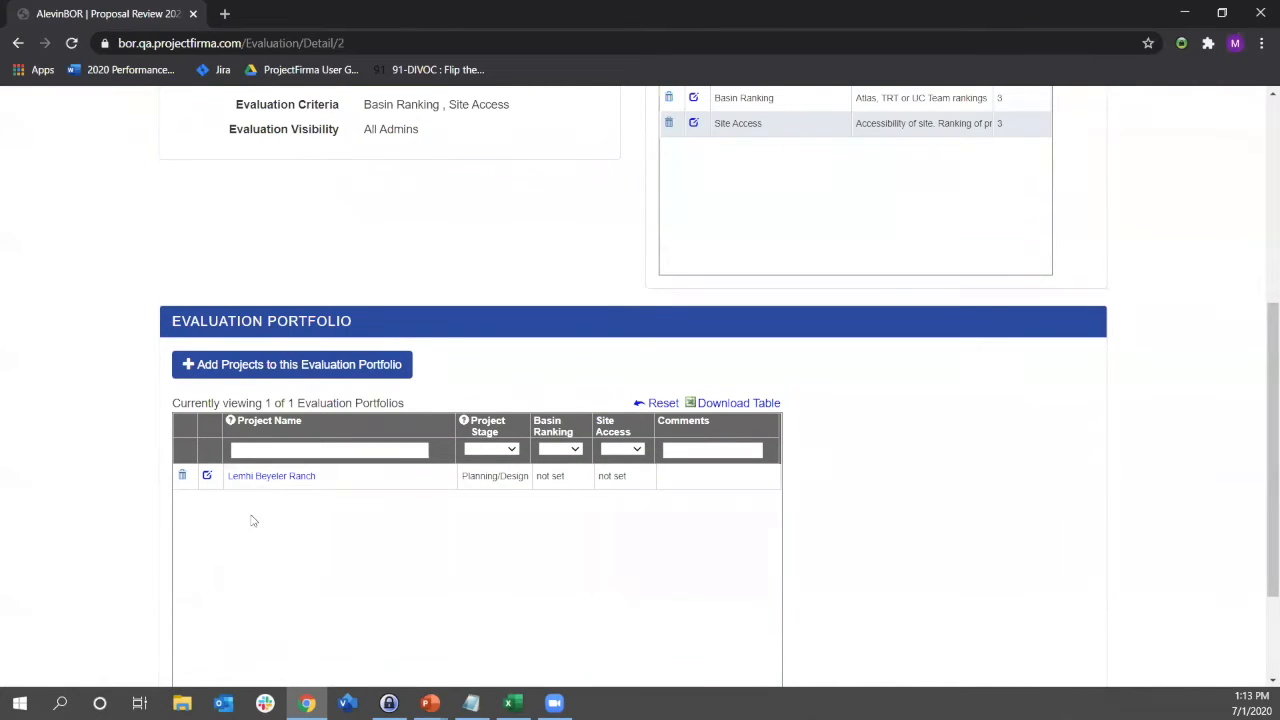
scroll(478, 468, "up", 4)
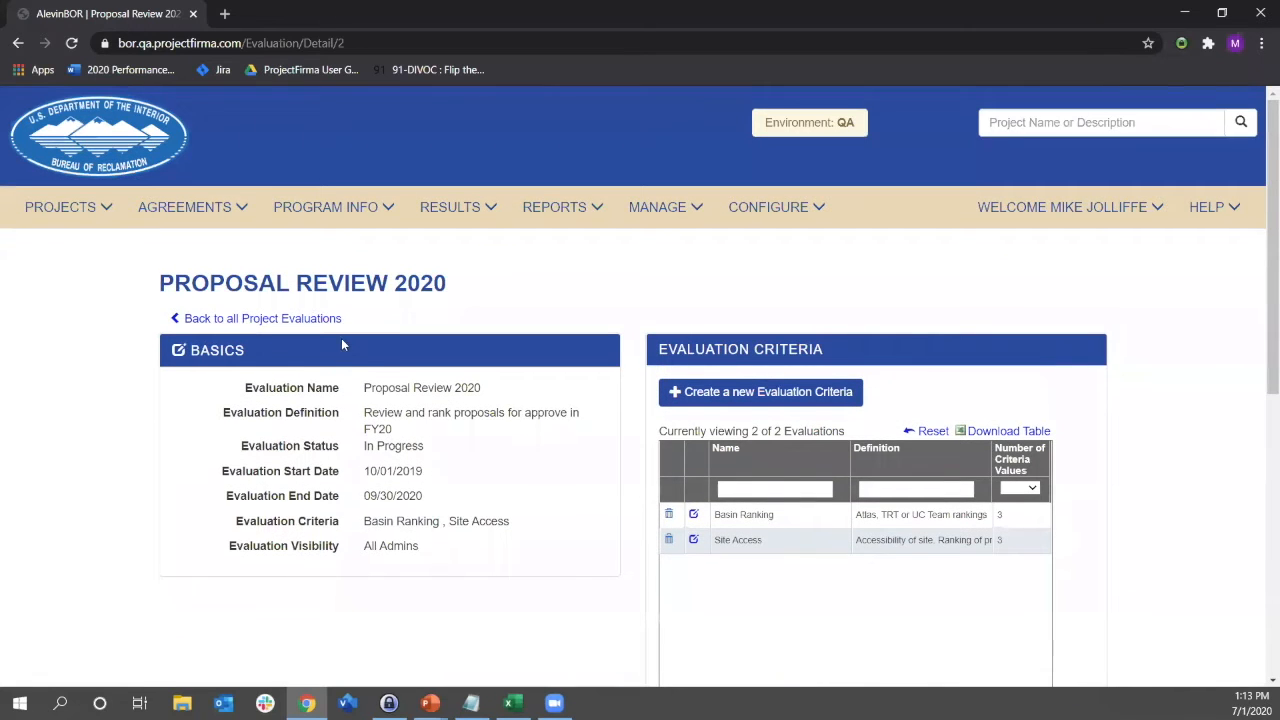
left_click(310, 318)
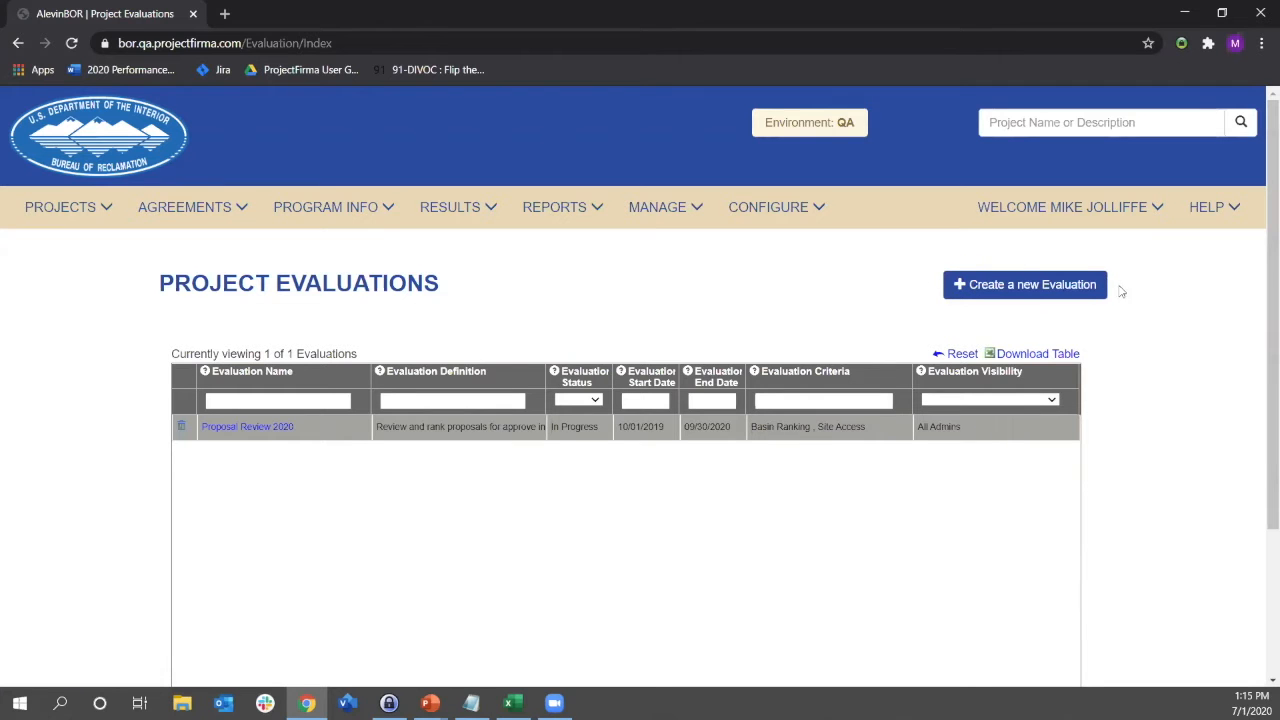
Start a new evaluation with the name "Test" and the definition "Test".
left_click(1040, 286)
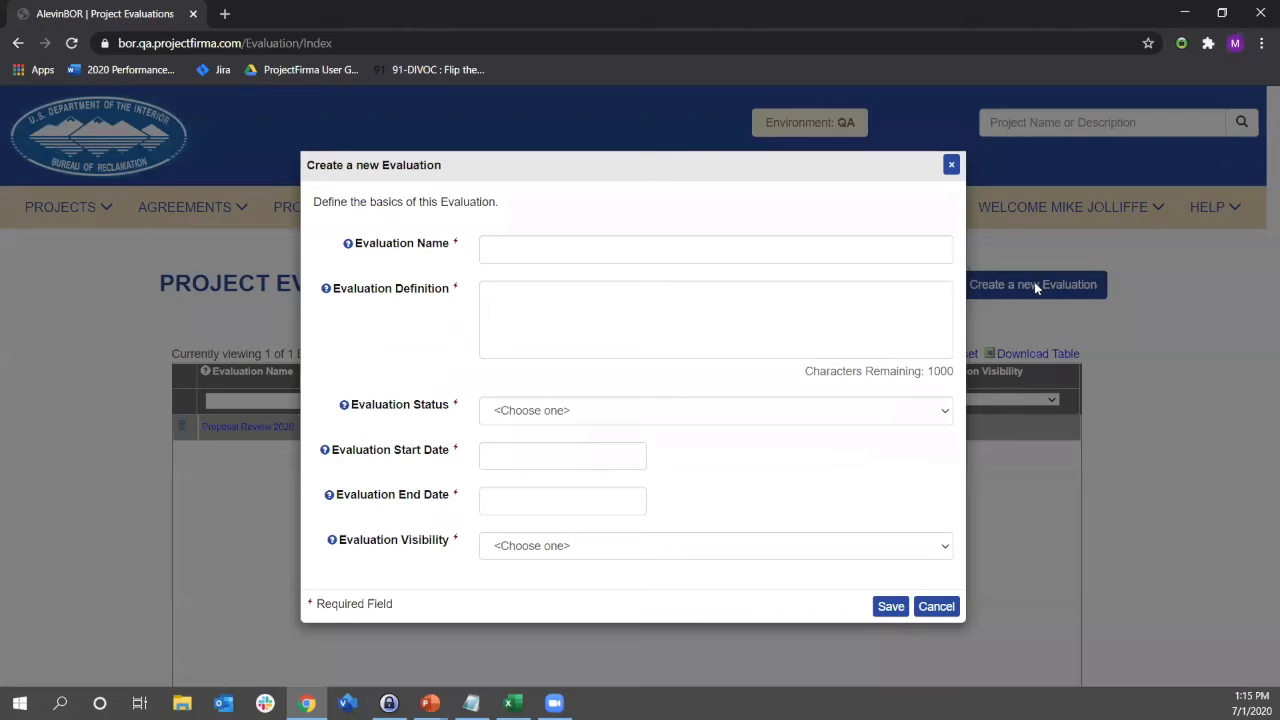
left_click_drag(756, 165, 875, 134)
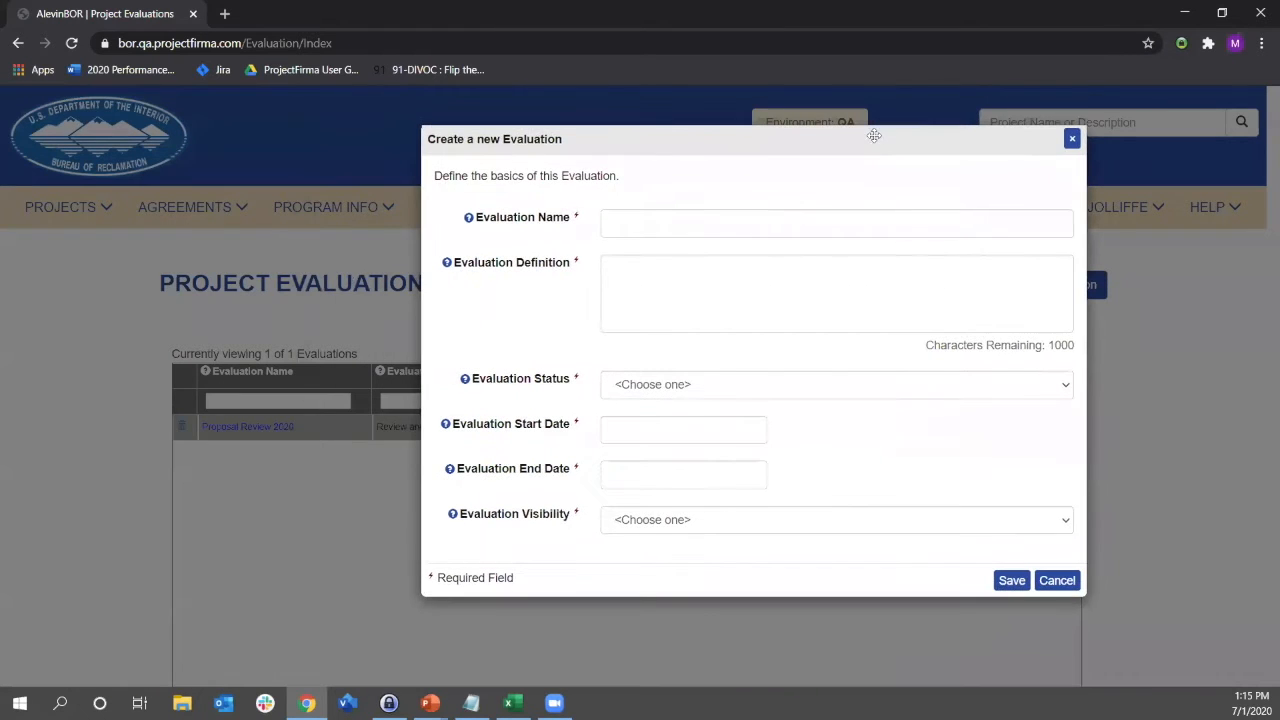
left_click(709, 233)
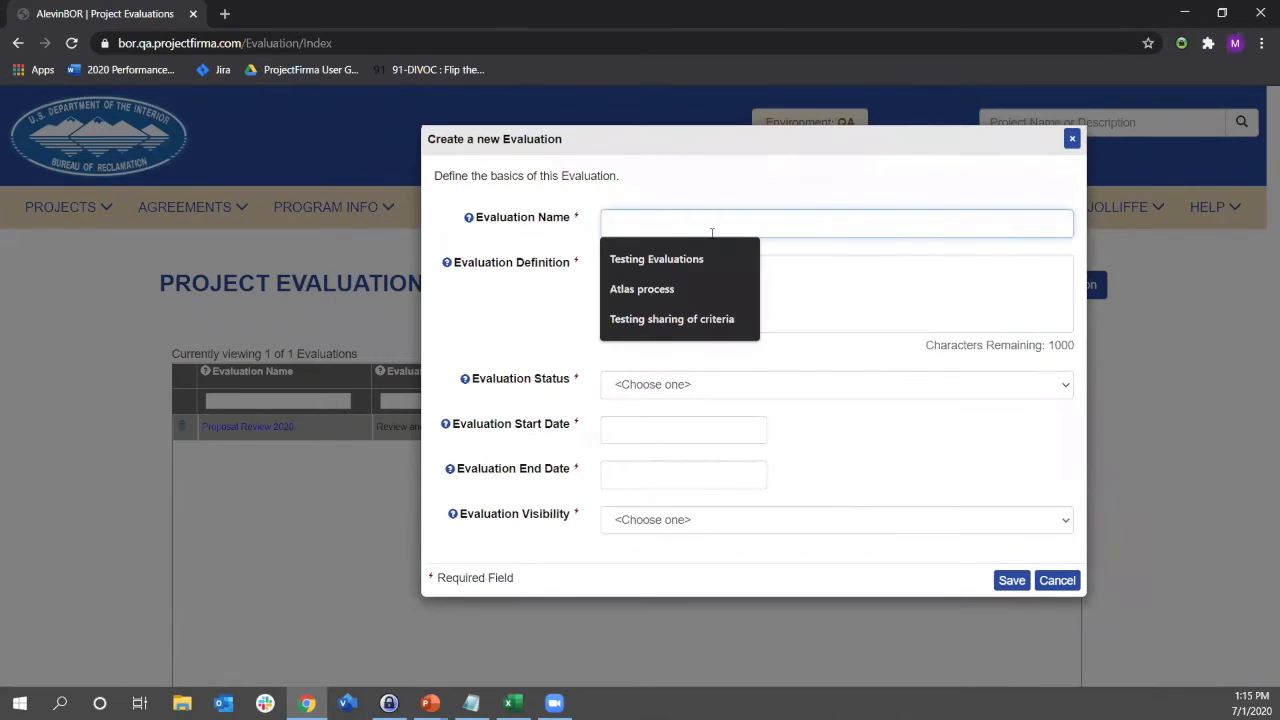
type("Test")
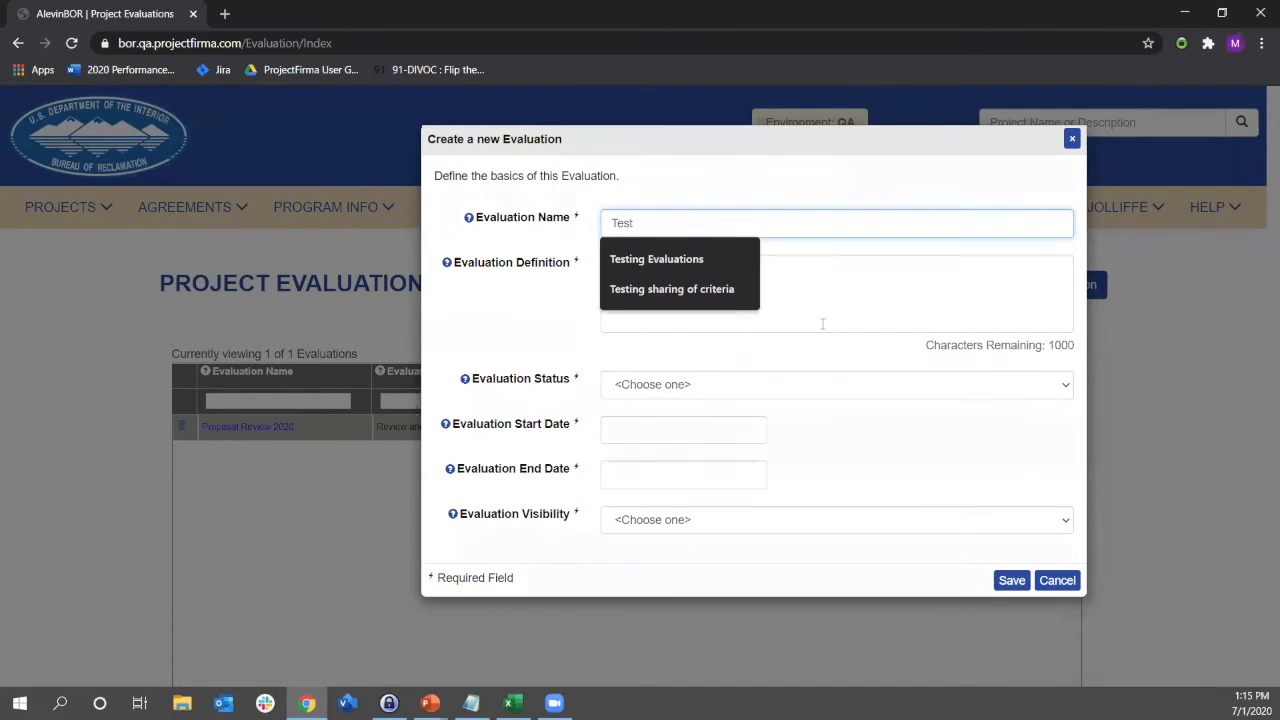
left_click(694, 289)
type("Test")
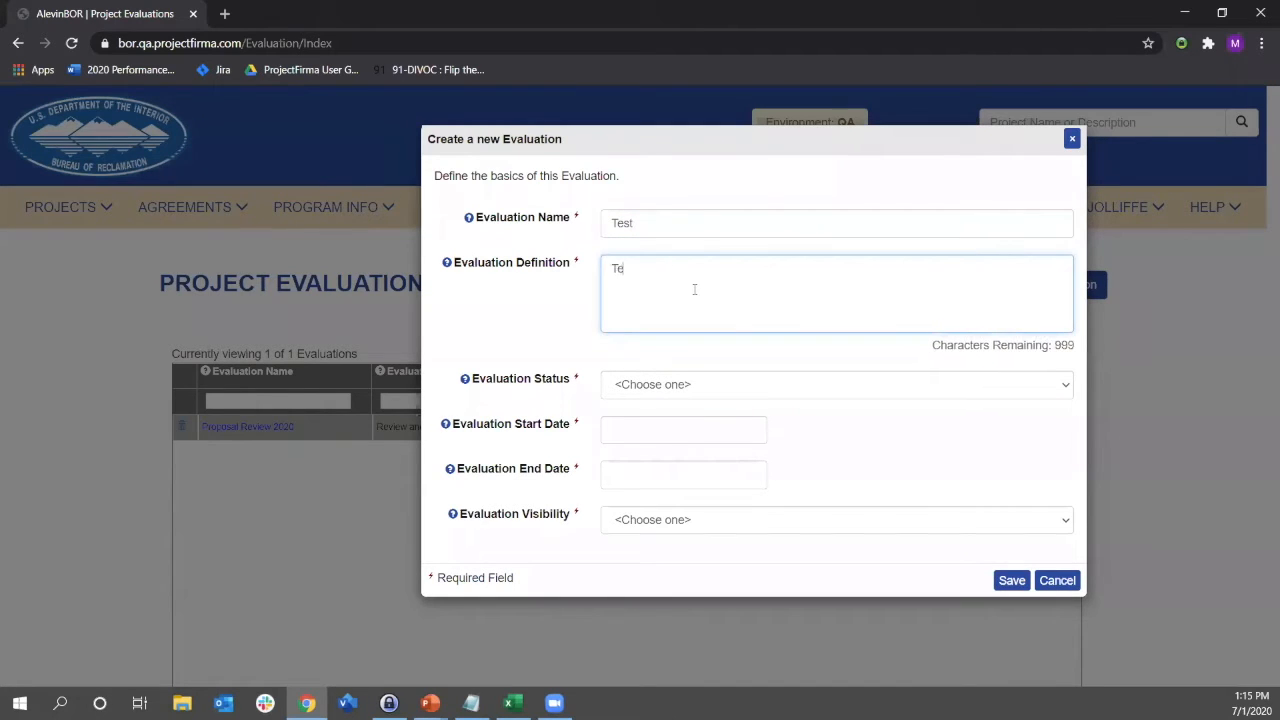
left_click(575, 304)
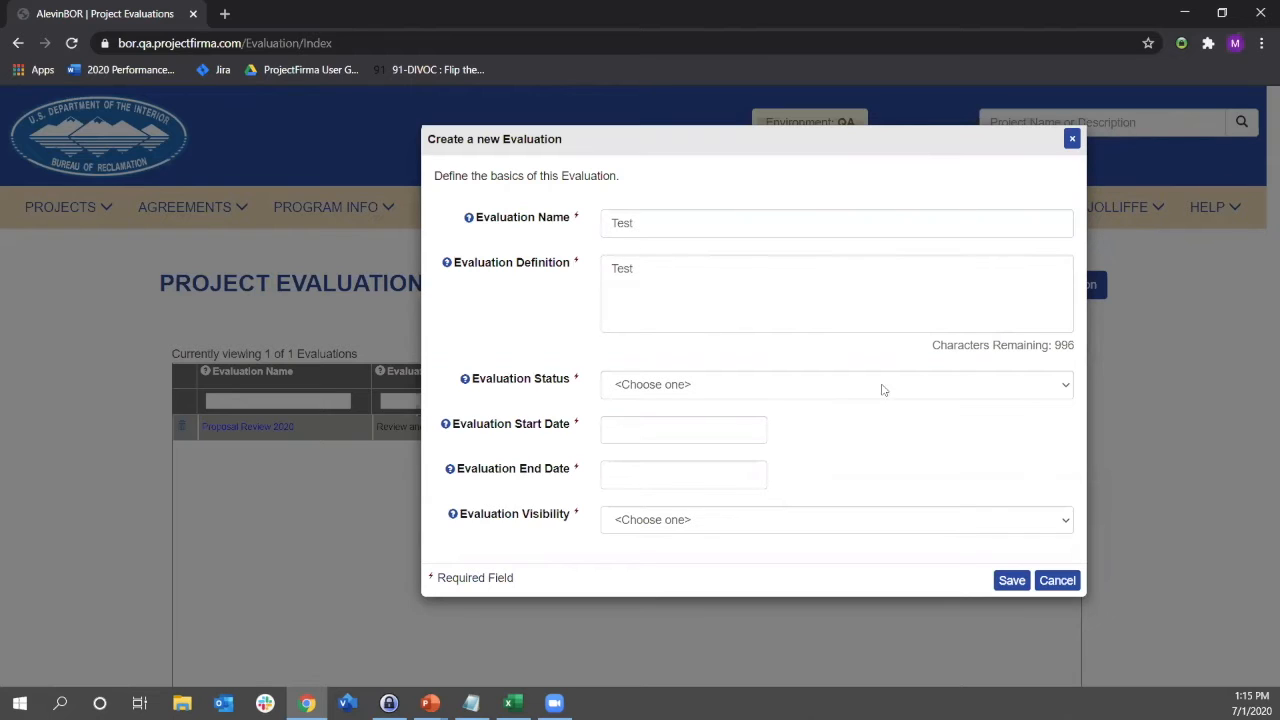
Switch the new evaluation's status between Draft and unselected to compare the start and end date requirements, ending on Draft.
left_click(1066, 390)
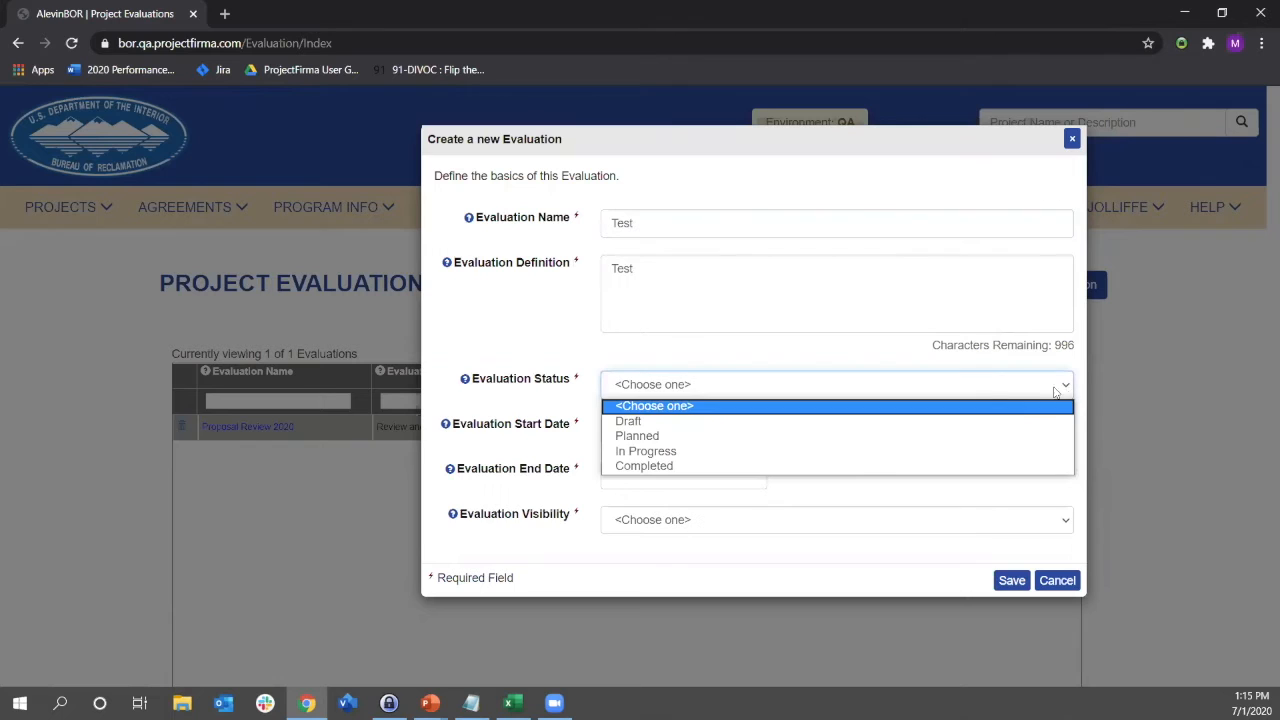
left_click(664, 424)
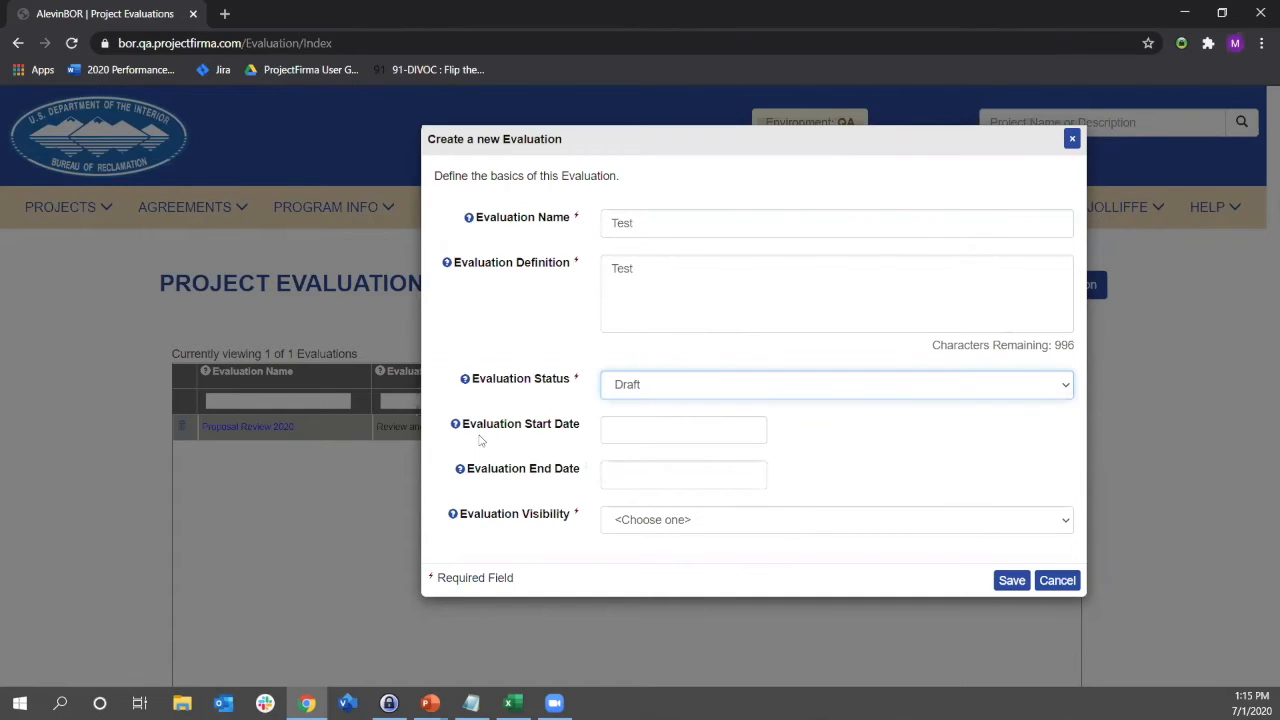
left_click_drag(500, 428, 554, 428)
left_click(534, 468)
left_click_drag(528, 470, 565, 470)
left_click(1048, 392)
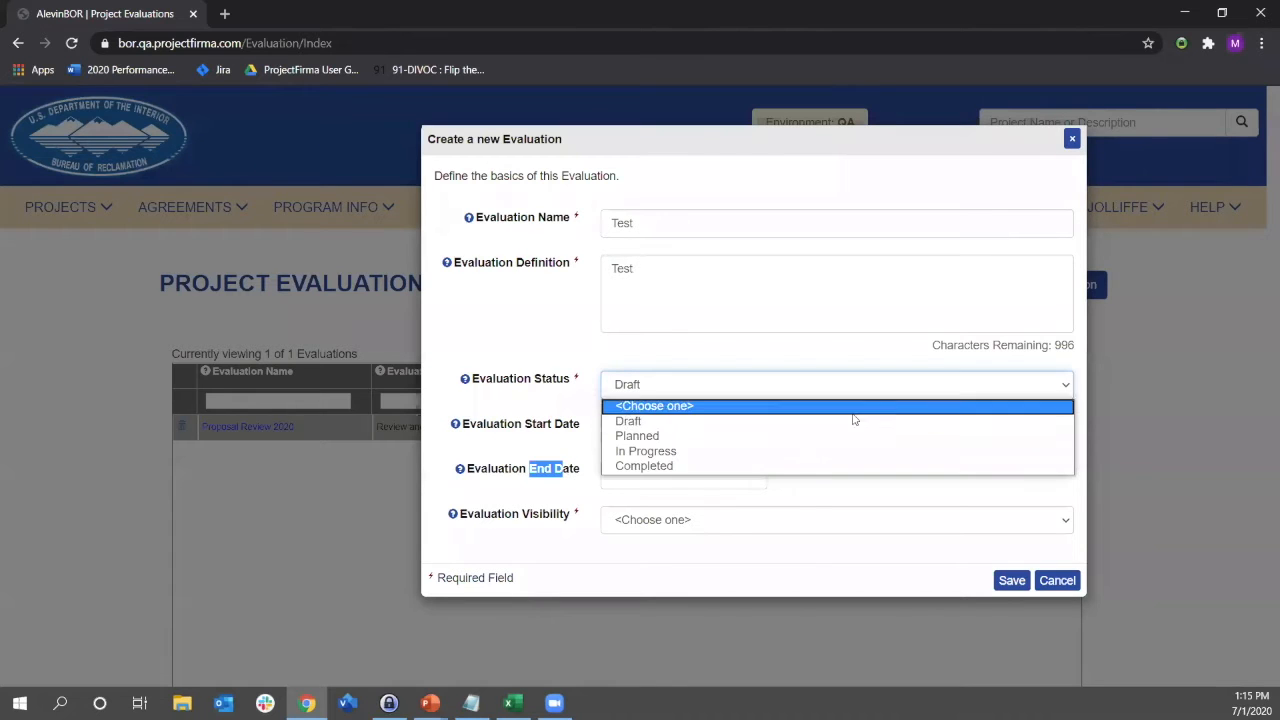
left_click(694, 406)
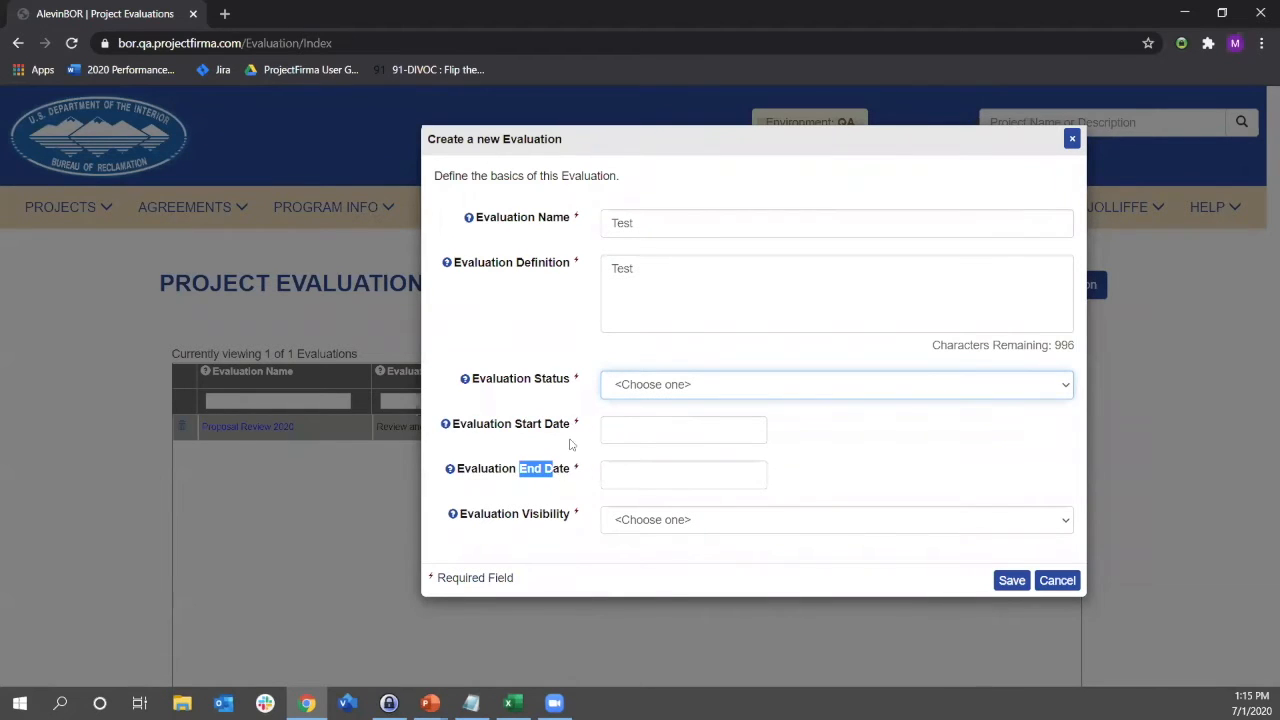
left_click(1068, 384)
left_click(768, 421)
left_click(860, 478)
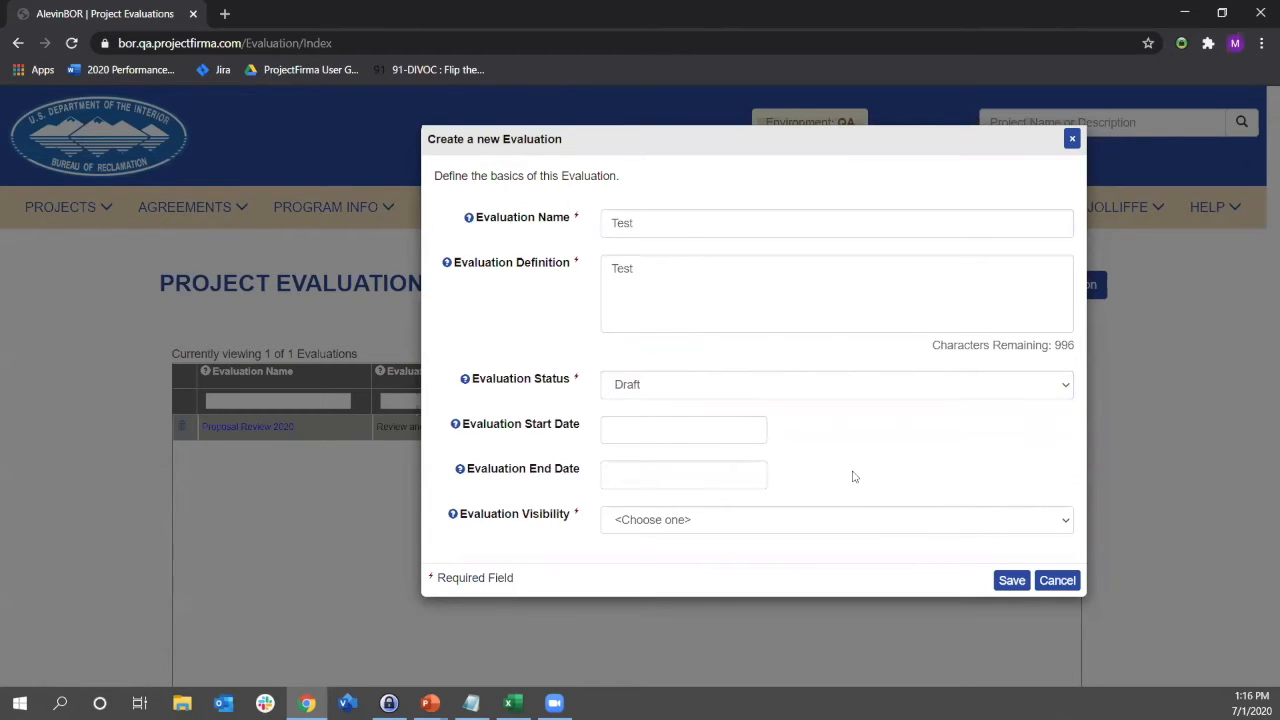
Look through the evaluation visibility and status options, and cancel the new evaluation without saving.
left_click(1066, 522)
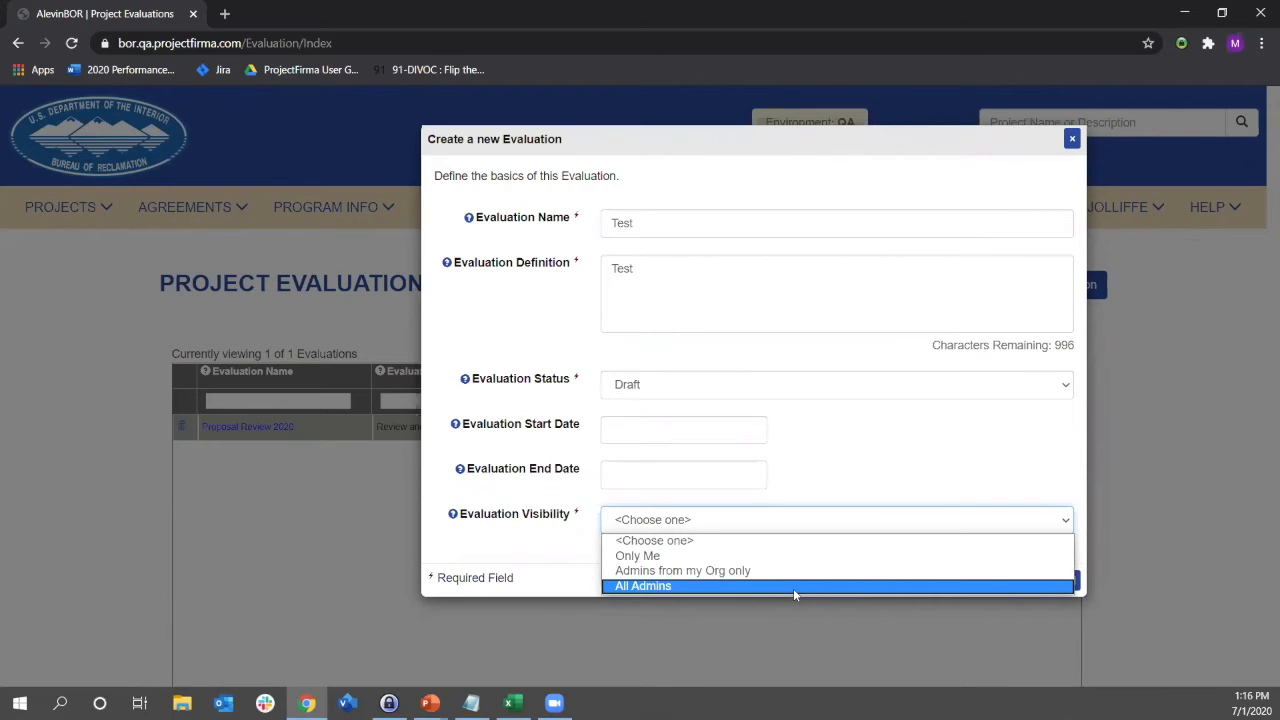
left_click(838, 488)
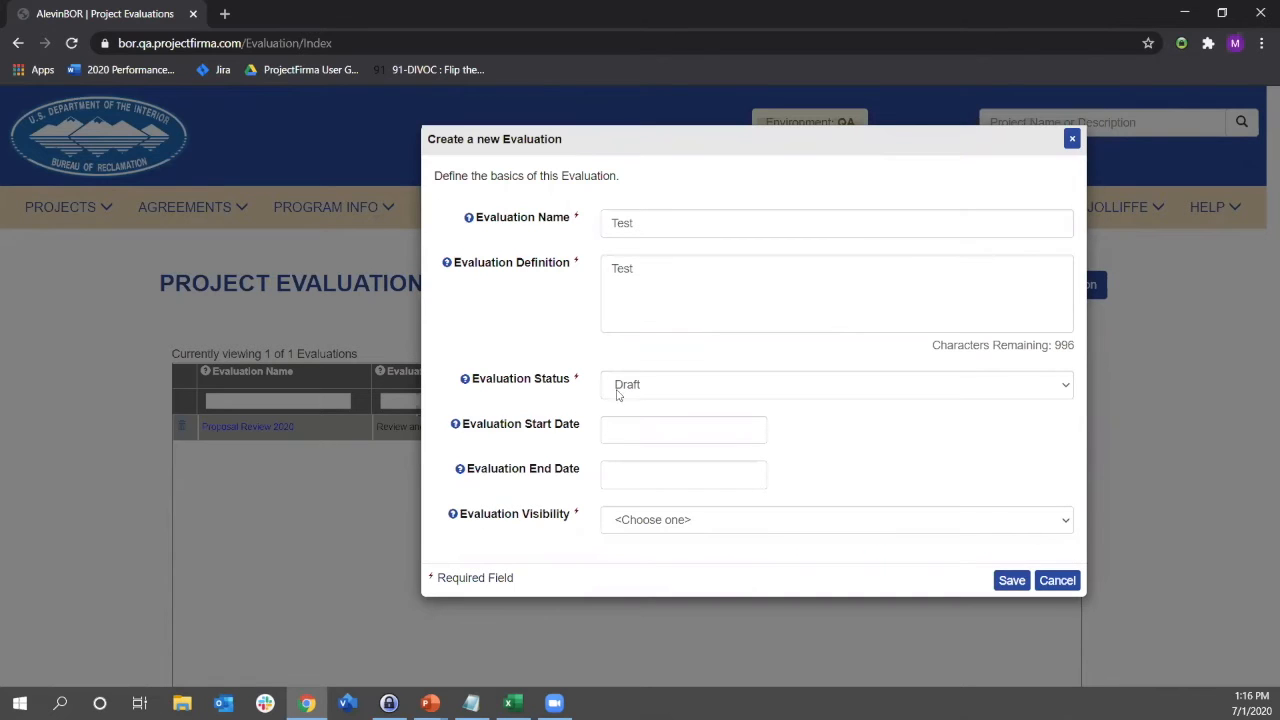
left_click(1066, 385)
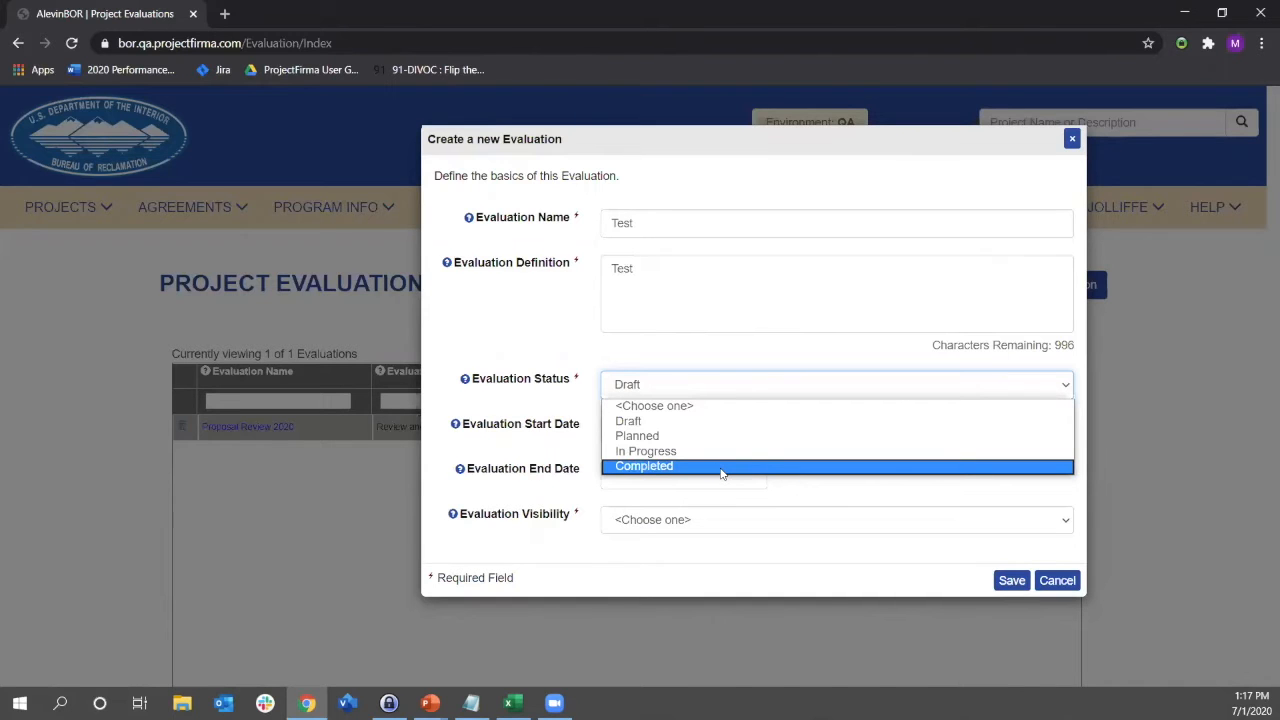
left_click(1078, 584)
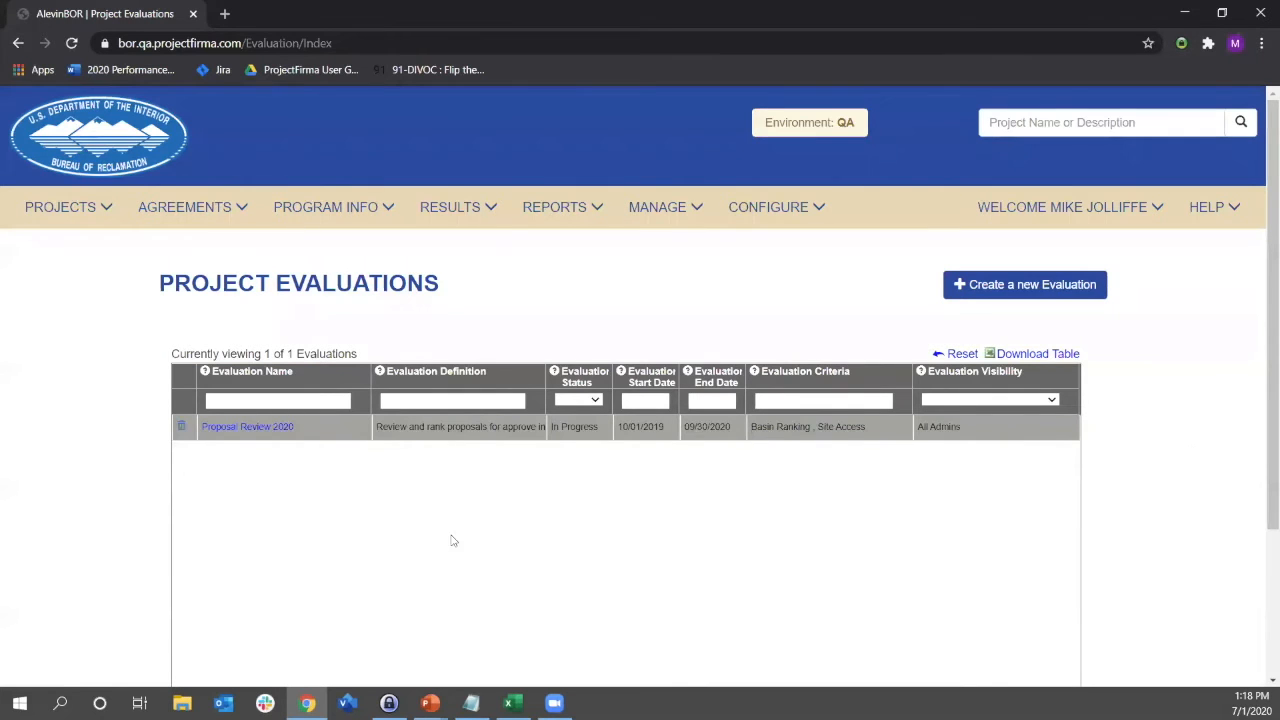
Reopen the Proposal Review 2020 evaluation and view its evaluation criteria and portfolio sections.
left_click(262, 428)
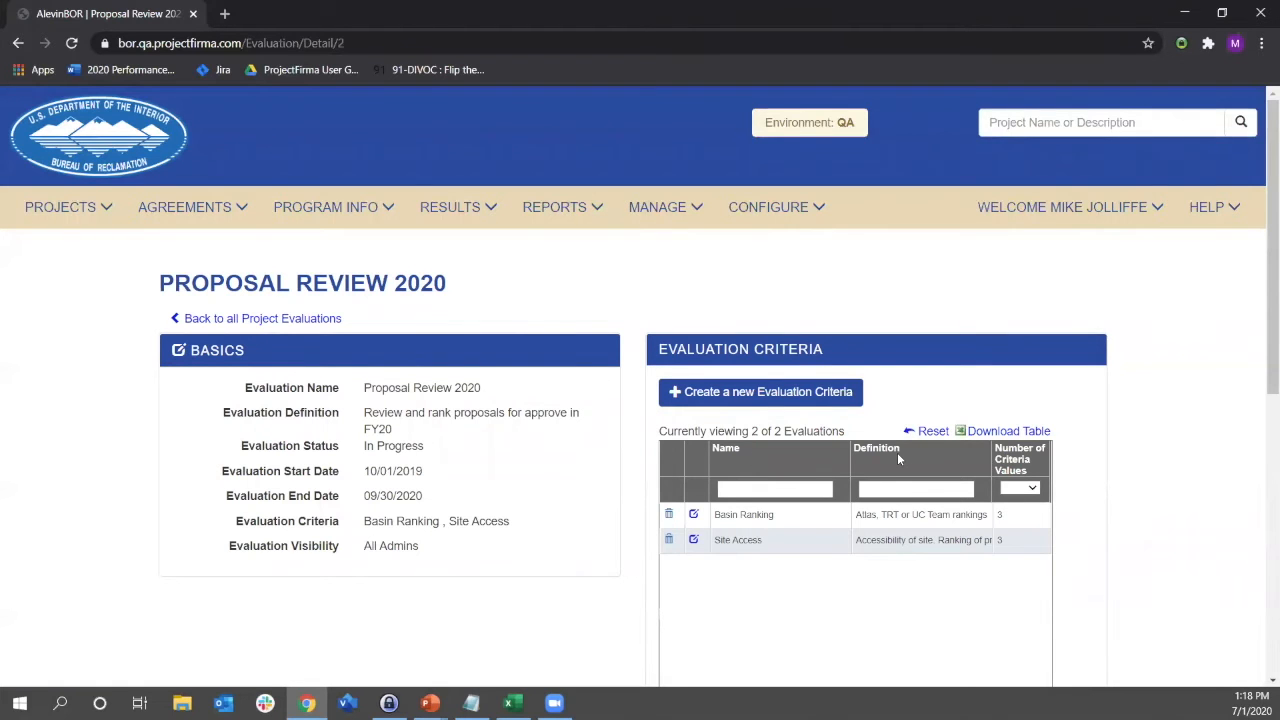
scroll(1167, 395, "down", 1)
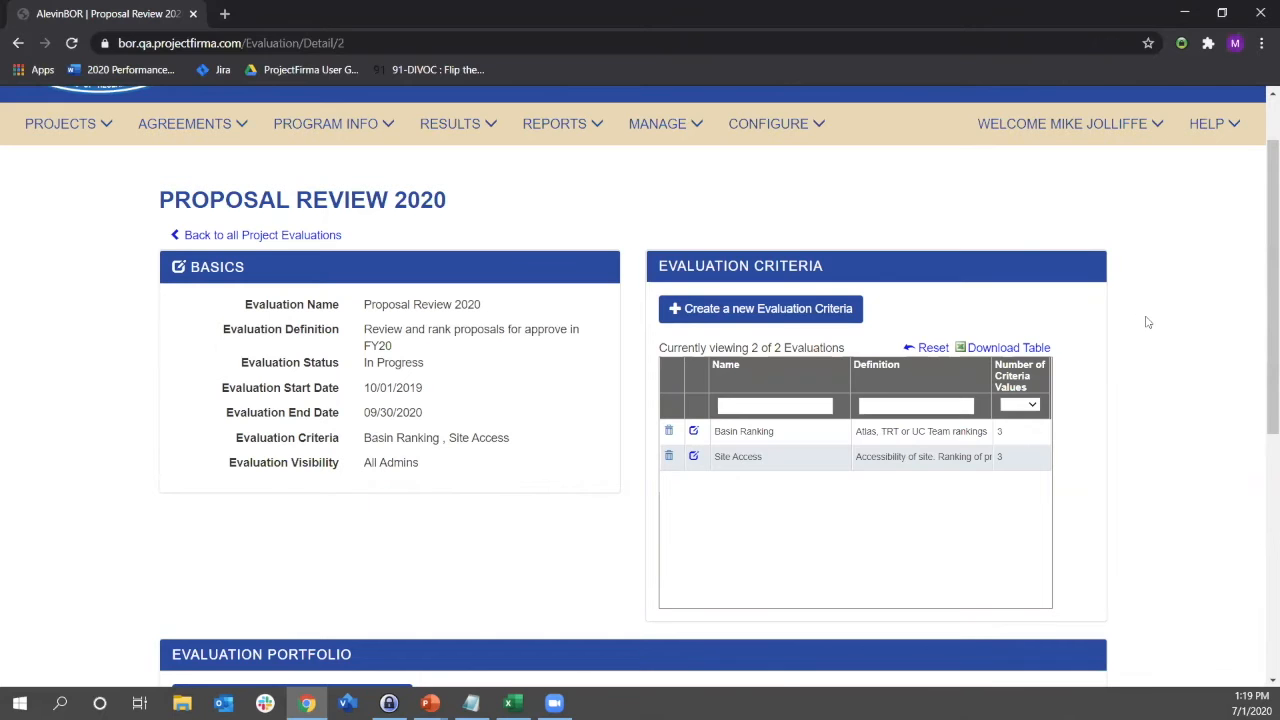
scroll(1148, 322, "down", 1)
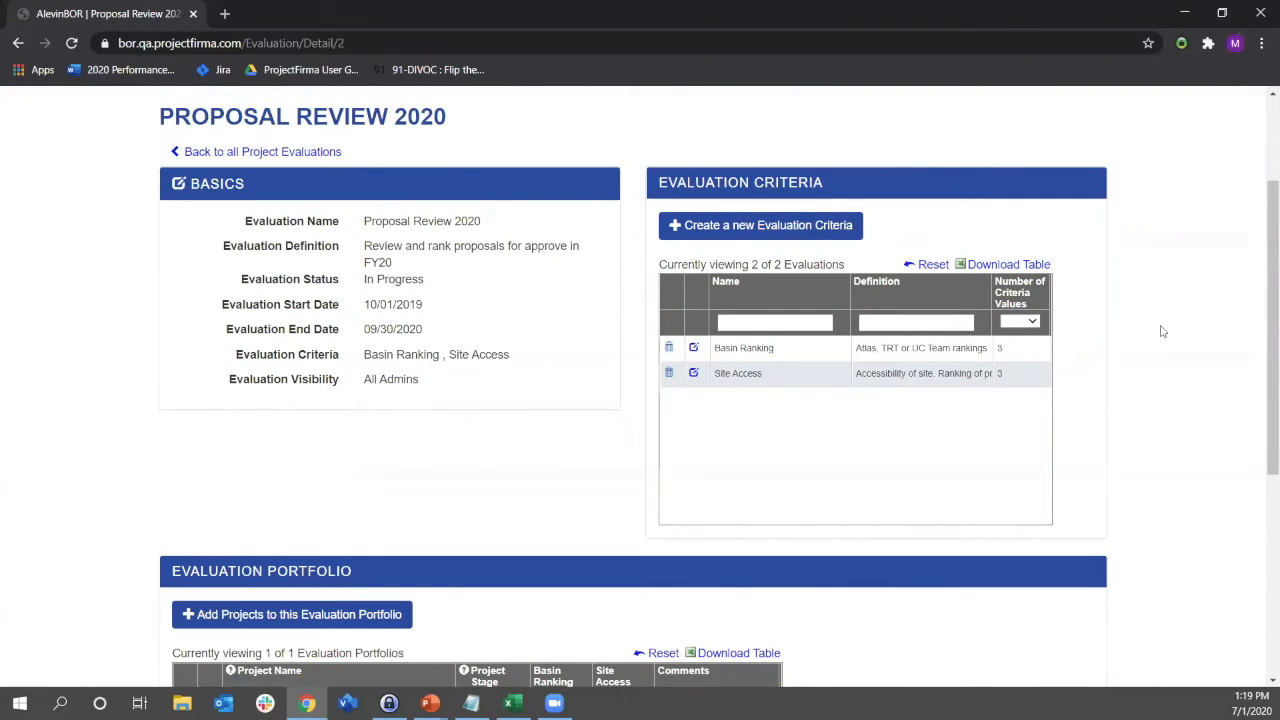
scroll(1160, 329, "down", 2)
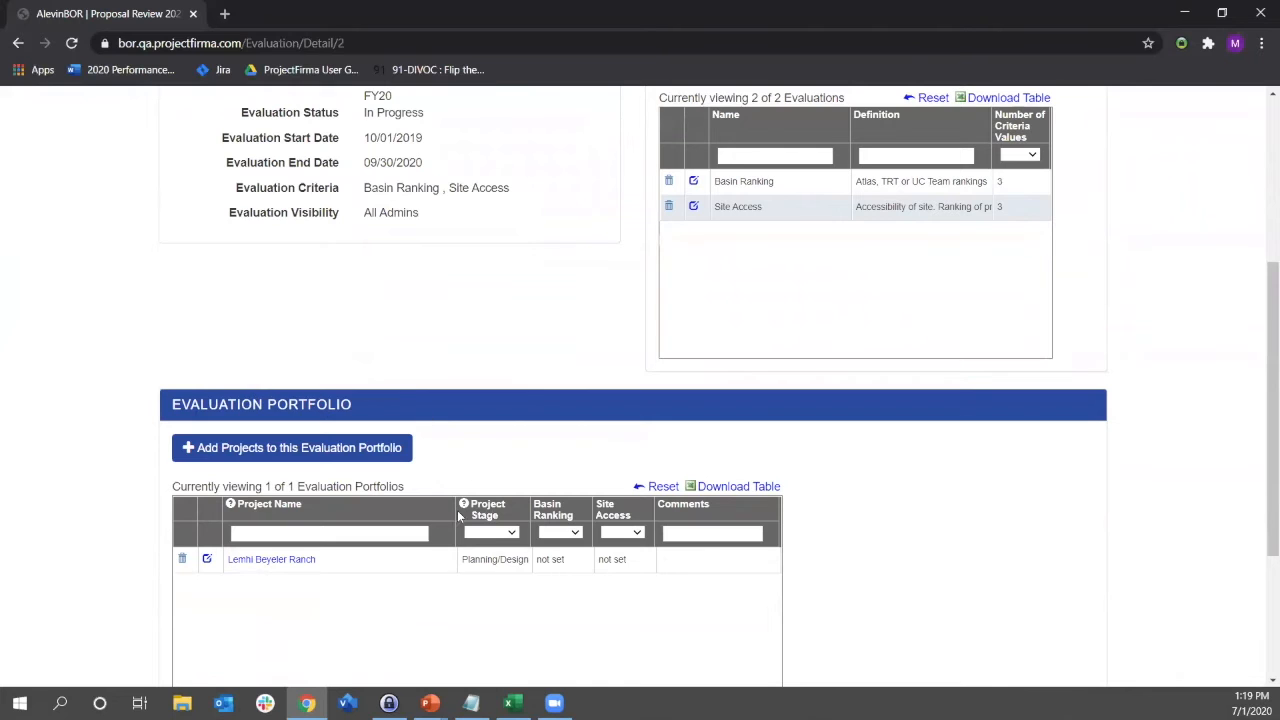
Examine the existing Basin Ranking and Site Access criteria of the Proposal Review 2020 evaluation.
scroll(1010, 515, "up", 2)
scroll(1012, 511, "up", 2)
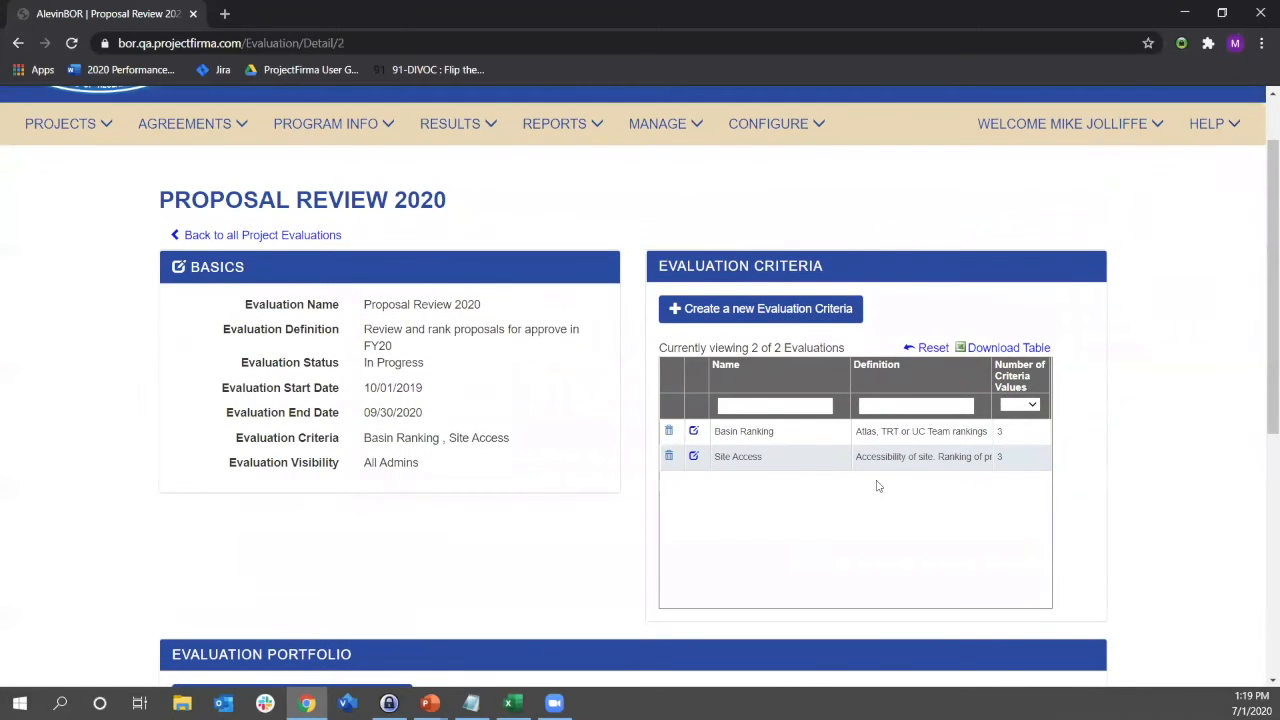
left_click(785, 430)
left_click(785, 463)
left_click(799, 441)
left_click(805, 465)
Start a new evaluation criteria with the name "Jolly's Opinion" and the definition "opinion".
left_click(789, 316)
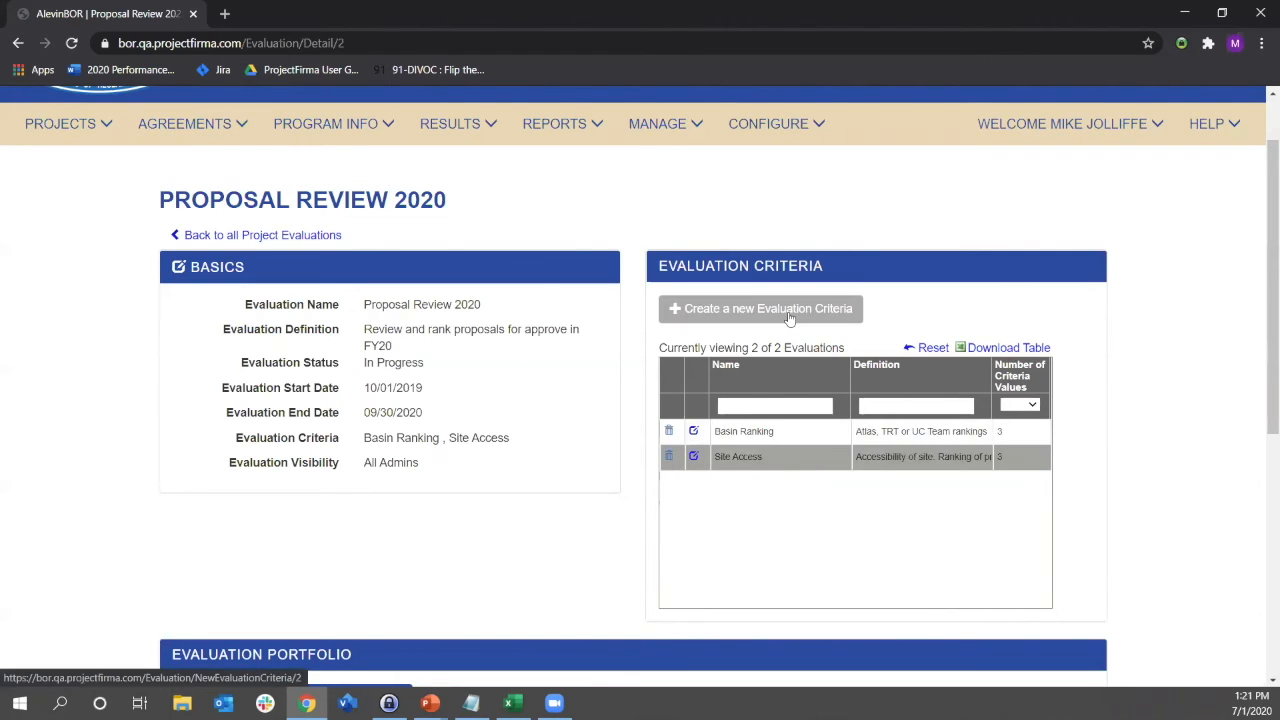
left_click(797, 316)
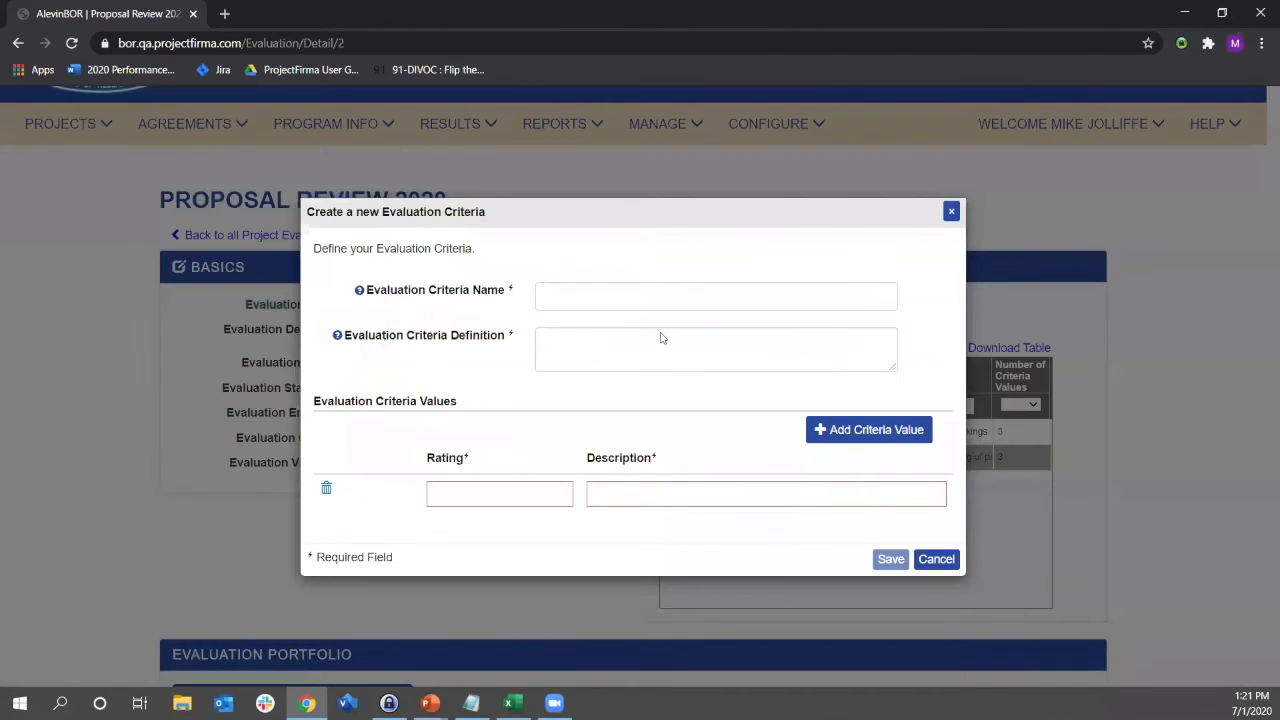
left_click(585, 290)
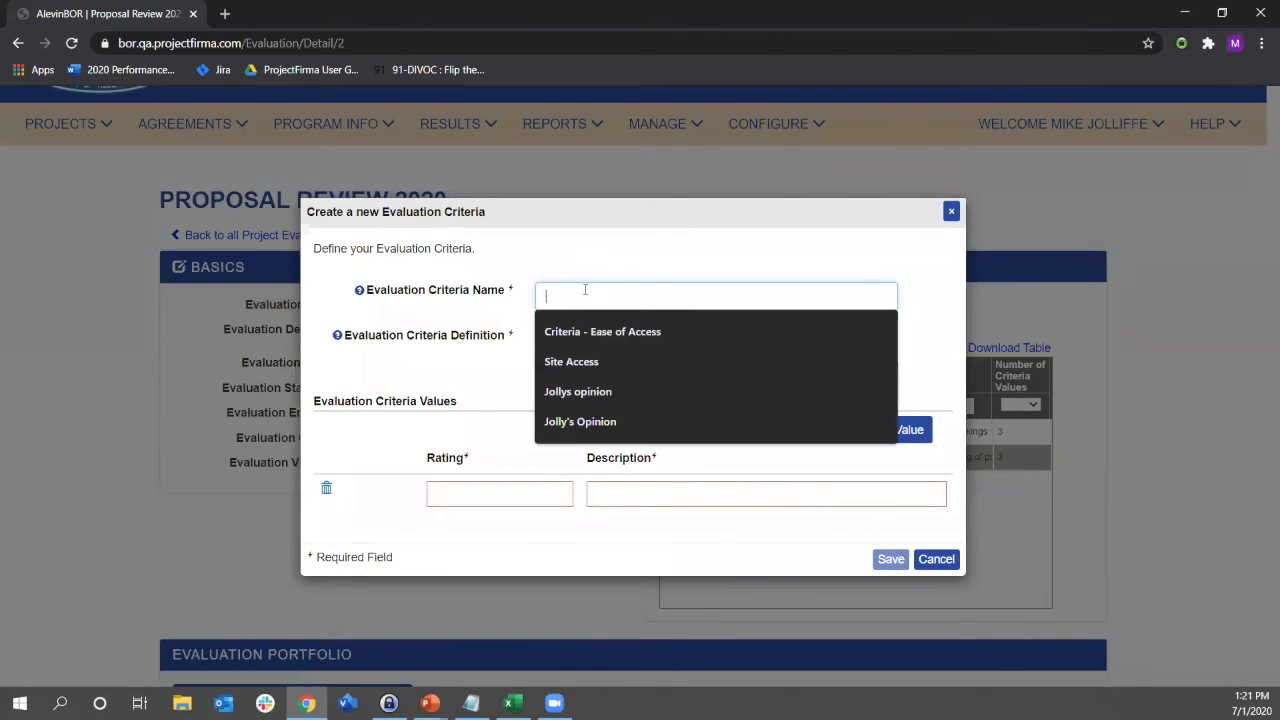
left_click(613, 422)
left_click(620, 335)
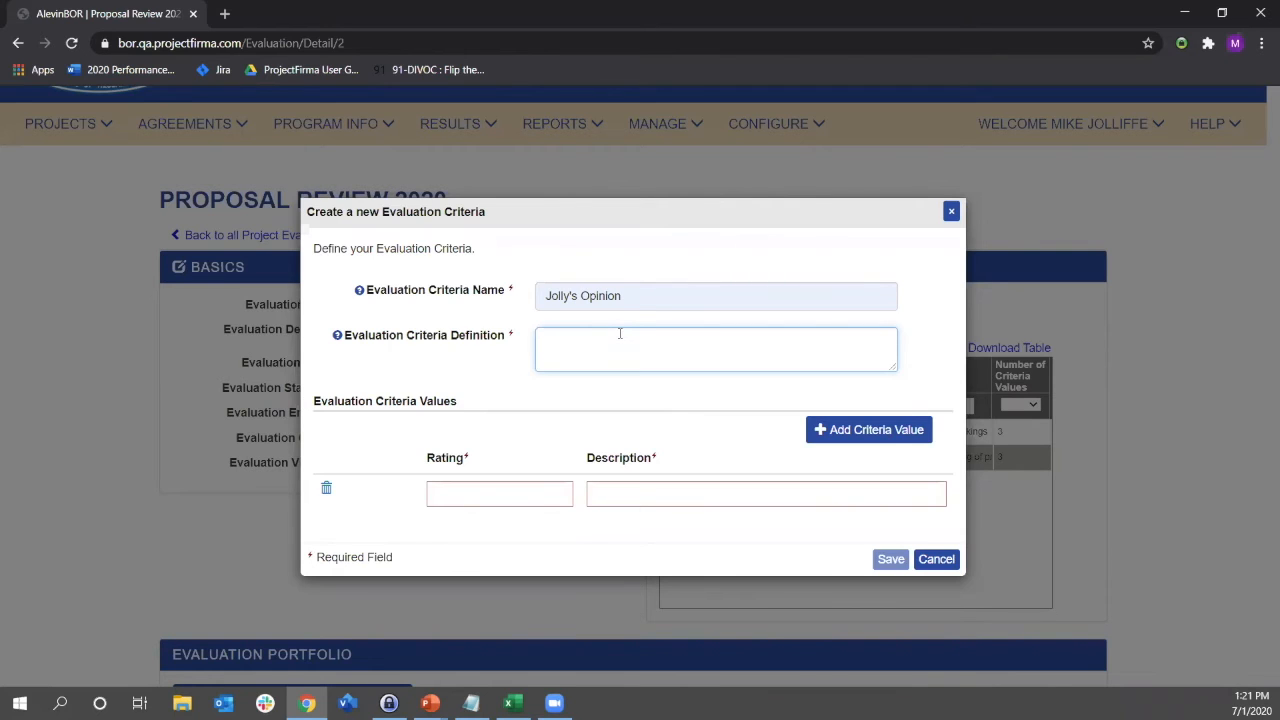
type("opinion")
Fill in the first criteria value with rating 1 and the description "Very important".
left_click(494, 492)
left_click(494, 526)
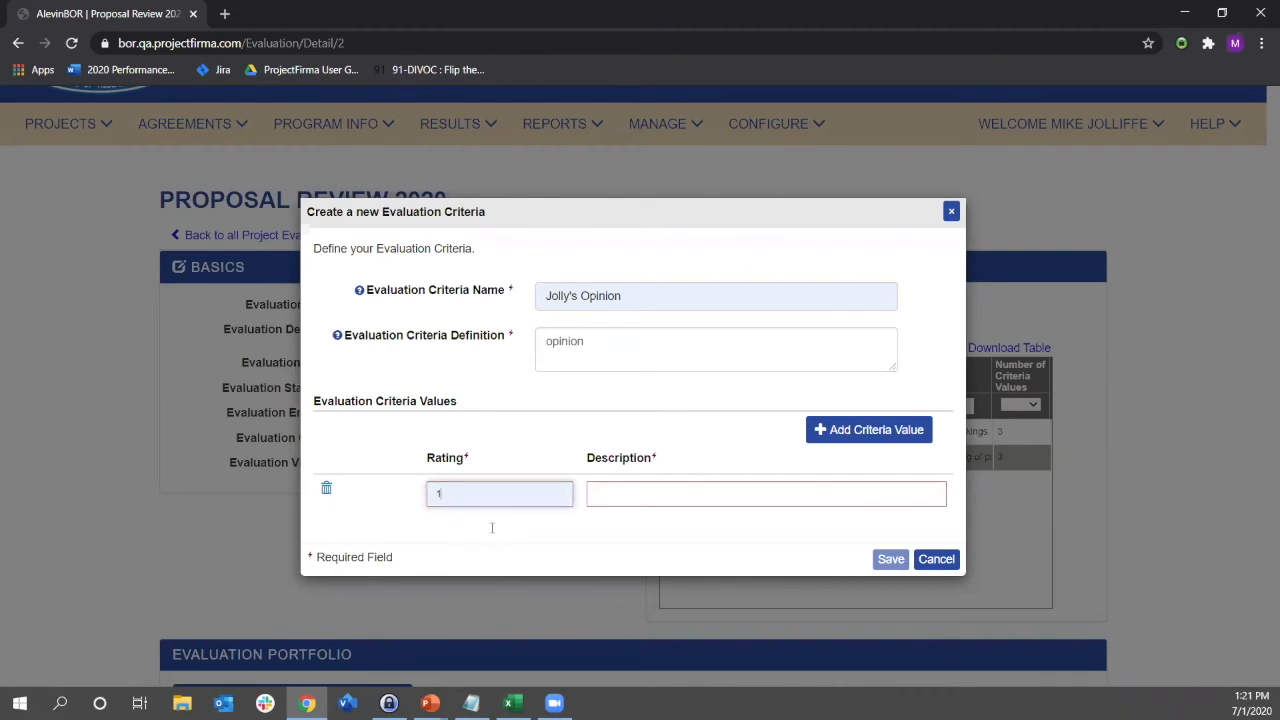
left_click(612, 496)
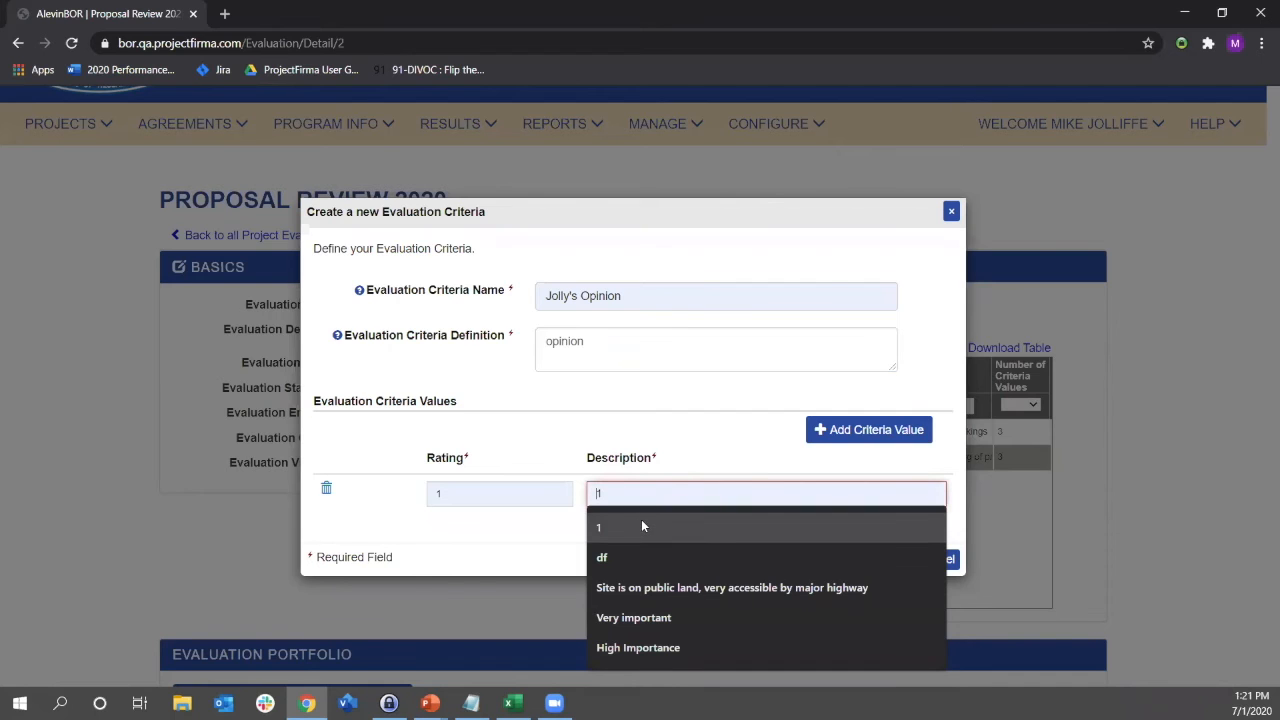
left_click(652, 614)
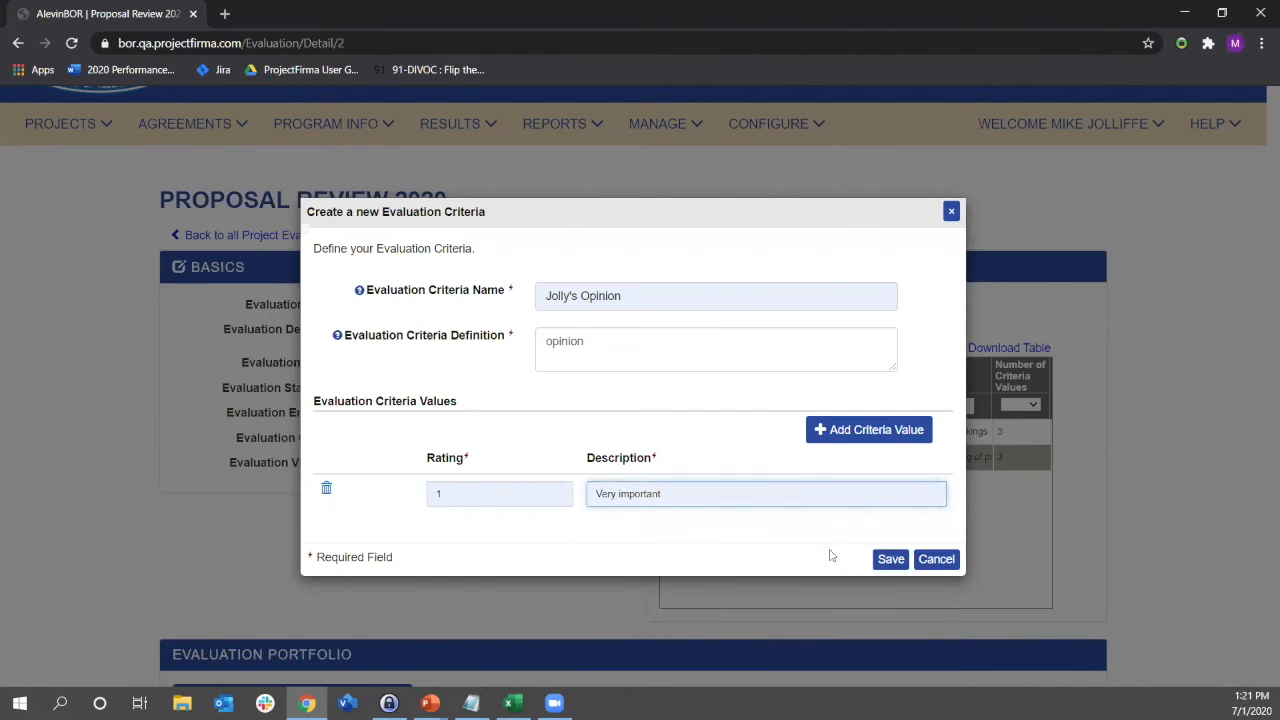
Add a second criteria value with rating 2 and the description "Medium importance".
left_click(868, 429)
left_click(490, 514)
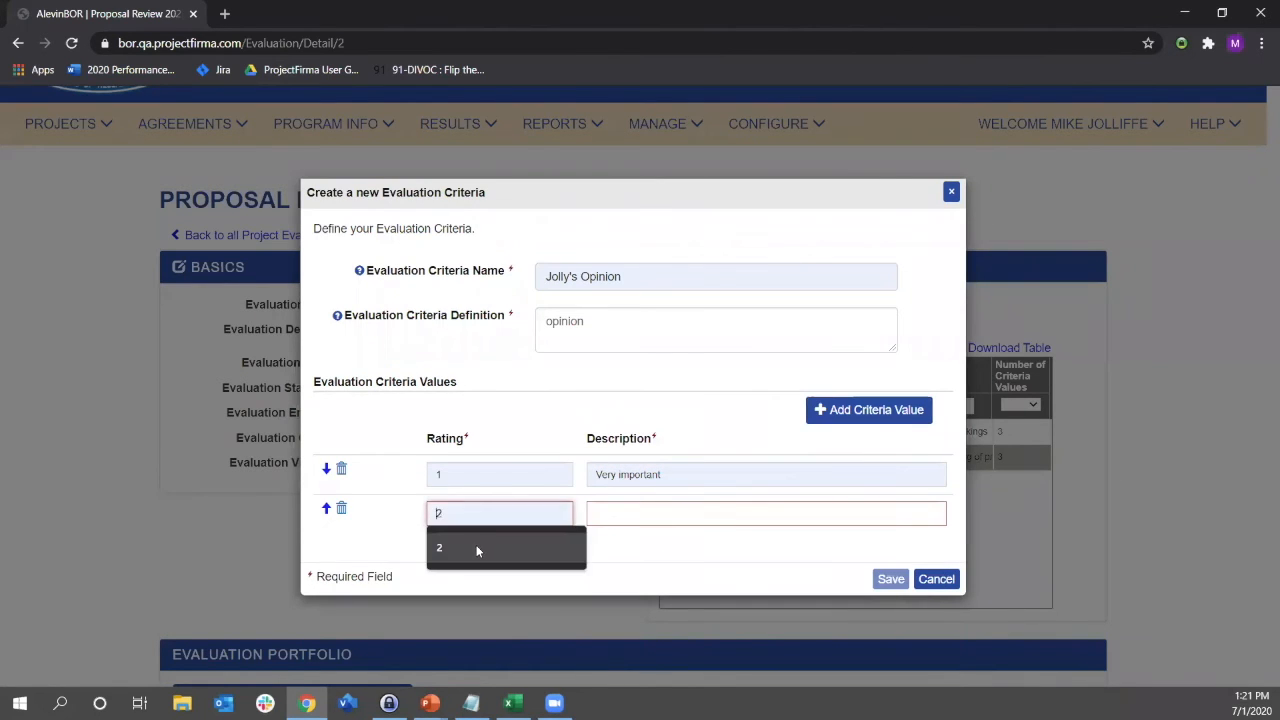
left_click(476, 547)
left_click(640, 514)
left_click(655, 578)
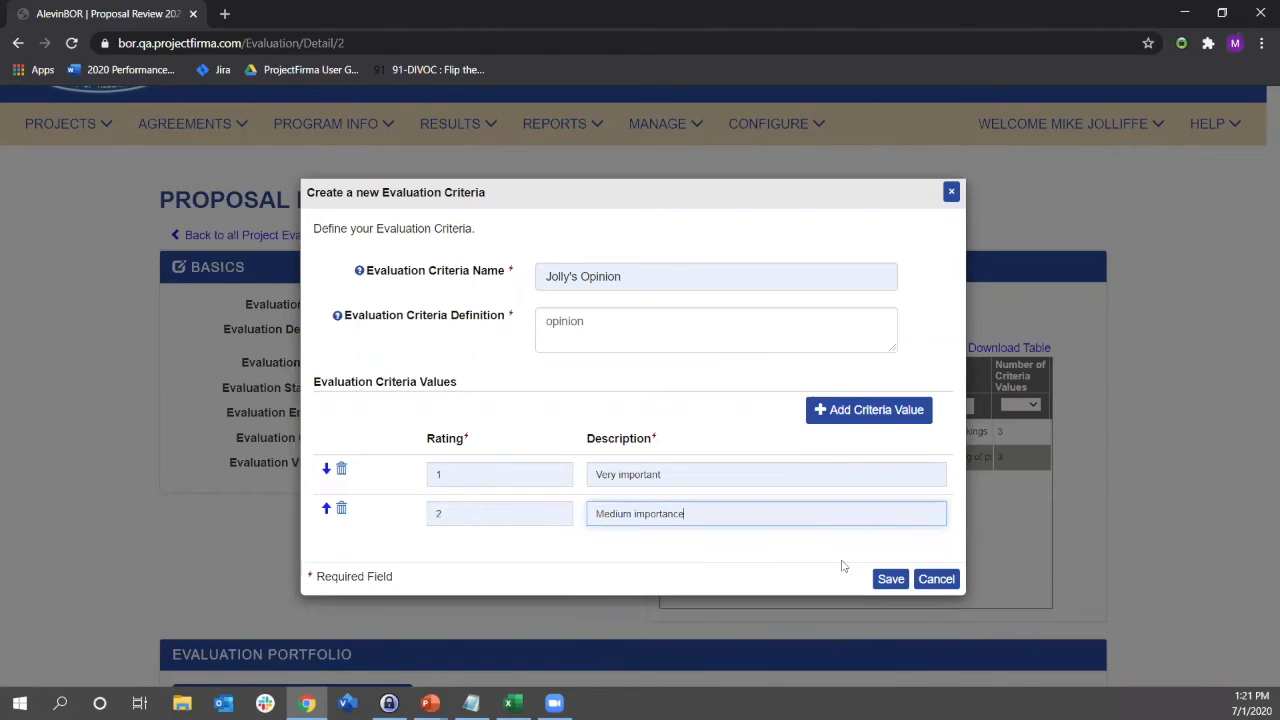
Add a third criteria value with rating 3 and the description "Low importance", and save the new evaluation criteria.
left_click(898, 418)
left_click(538, 526)
type("3")
left_click(625, 538)
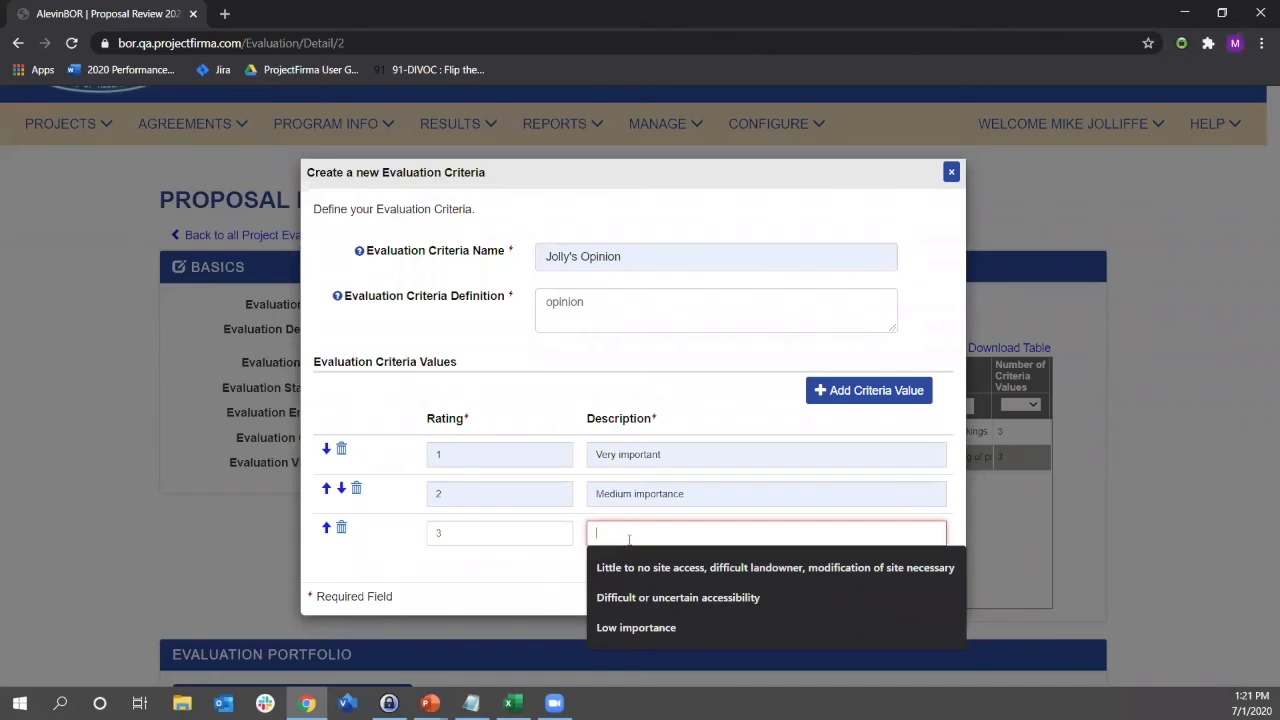
left_click(637, 627)
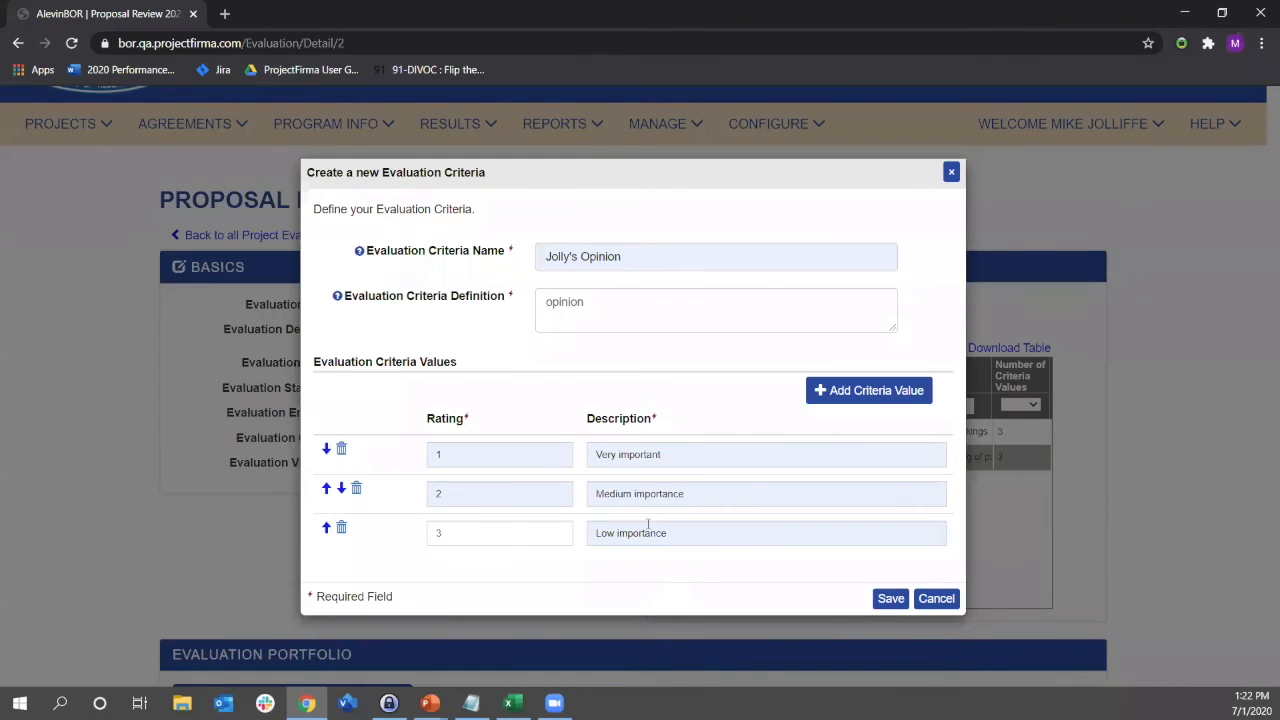
left_click_drag(460, 453, 437, 455)
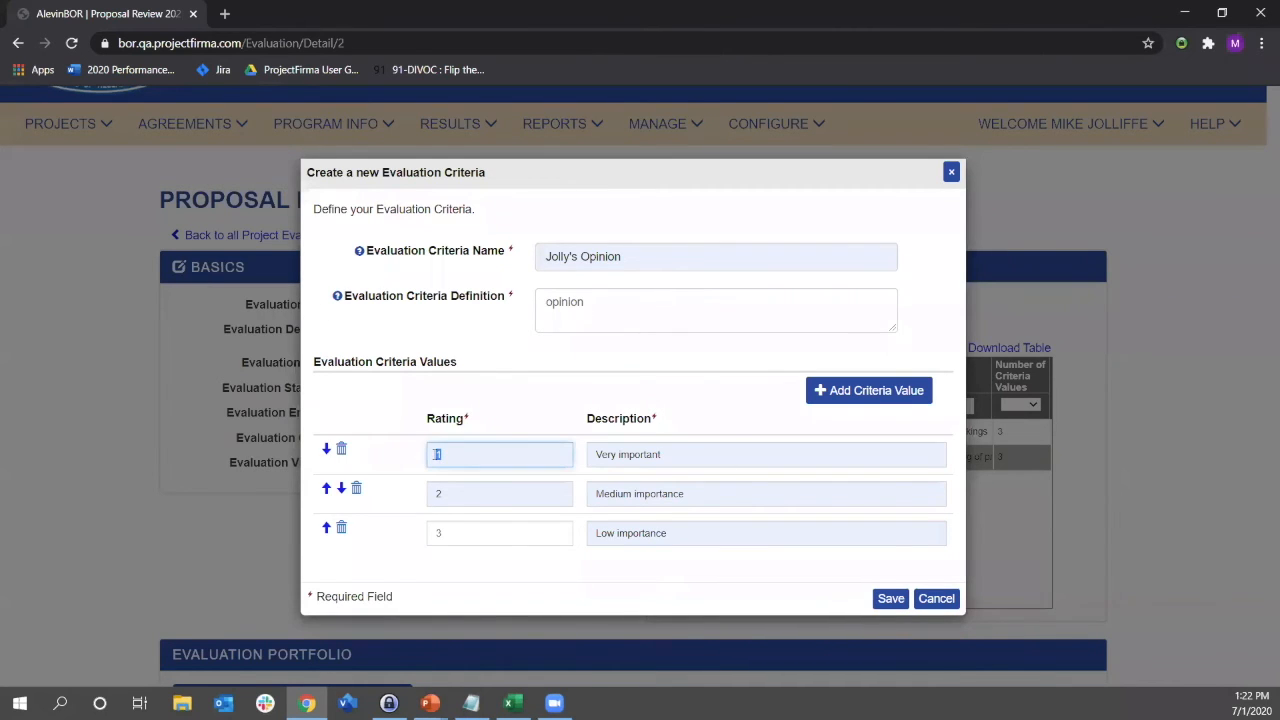
left_click(449, 454)
key("Return")
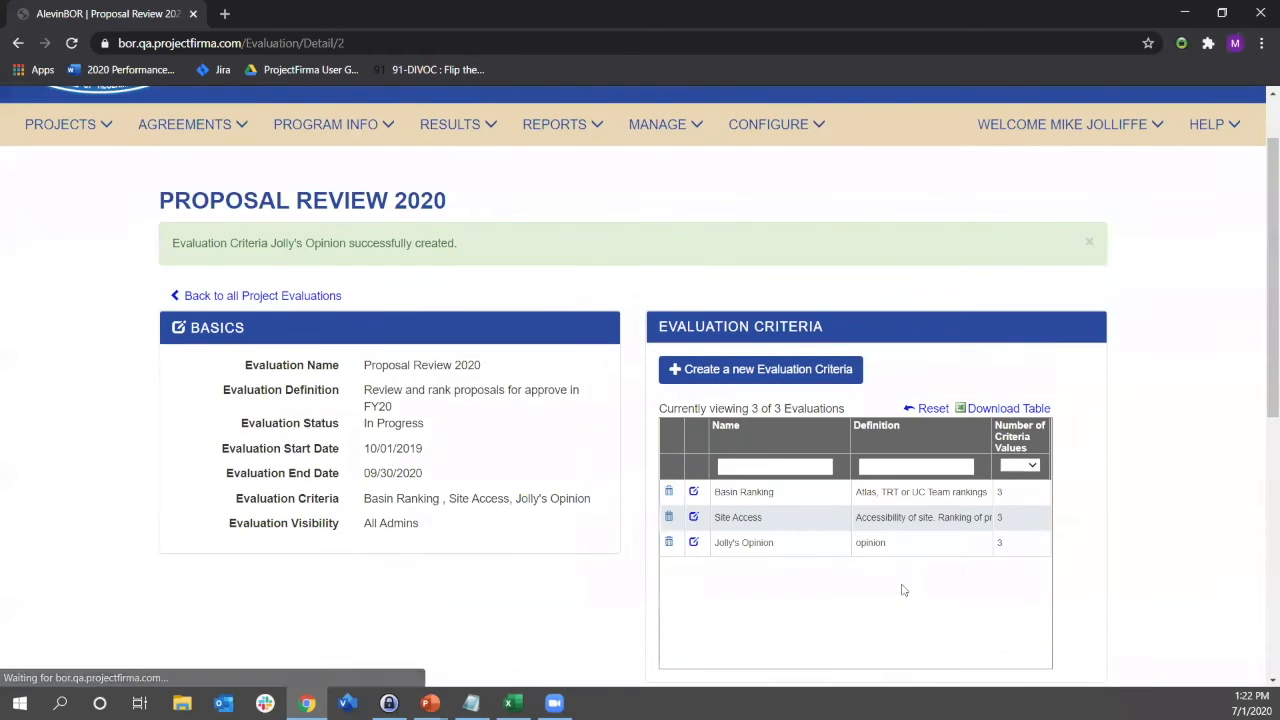
Start adding projects to the evaluation portfolio and choose Habitat as the authority type.
scroll(925, 378, "down", 2)
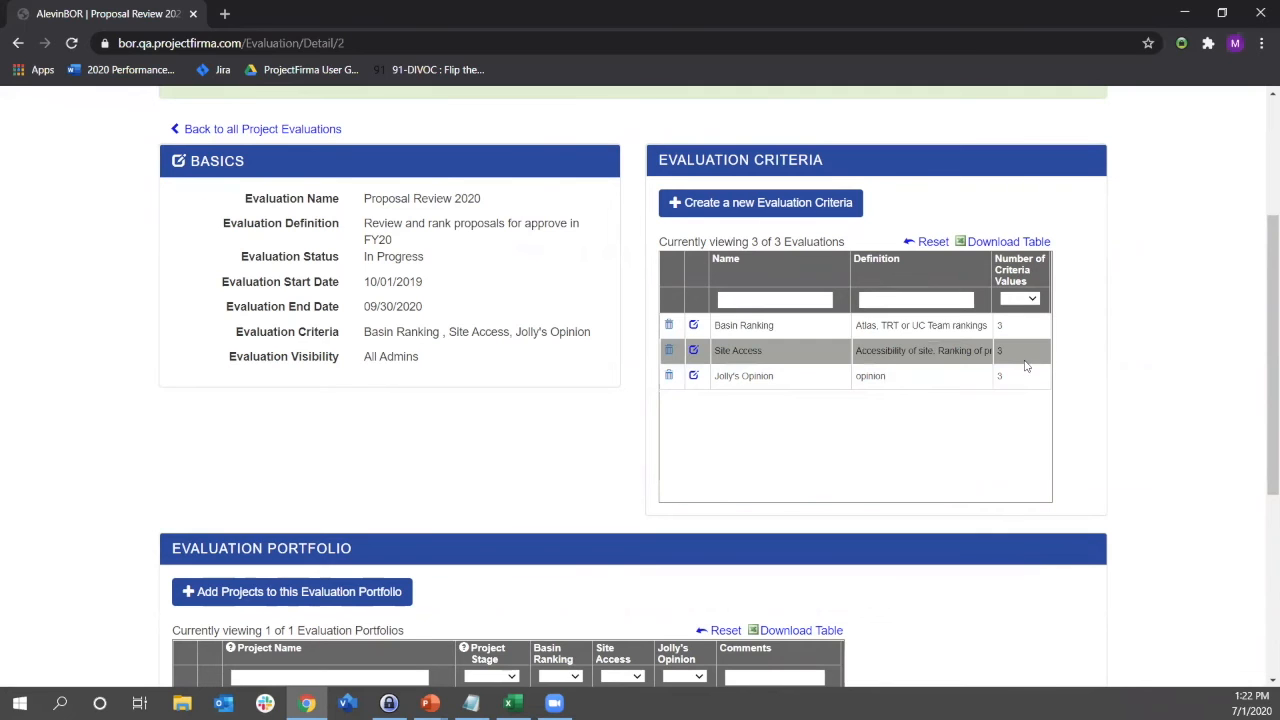
scroll(1077, 365, "down", 2)
scroll(1078, 363, "down", 1)
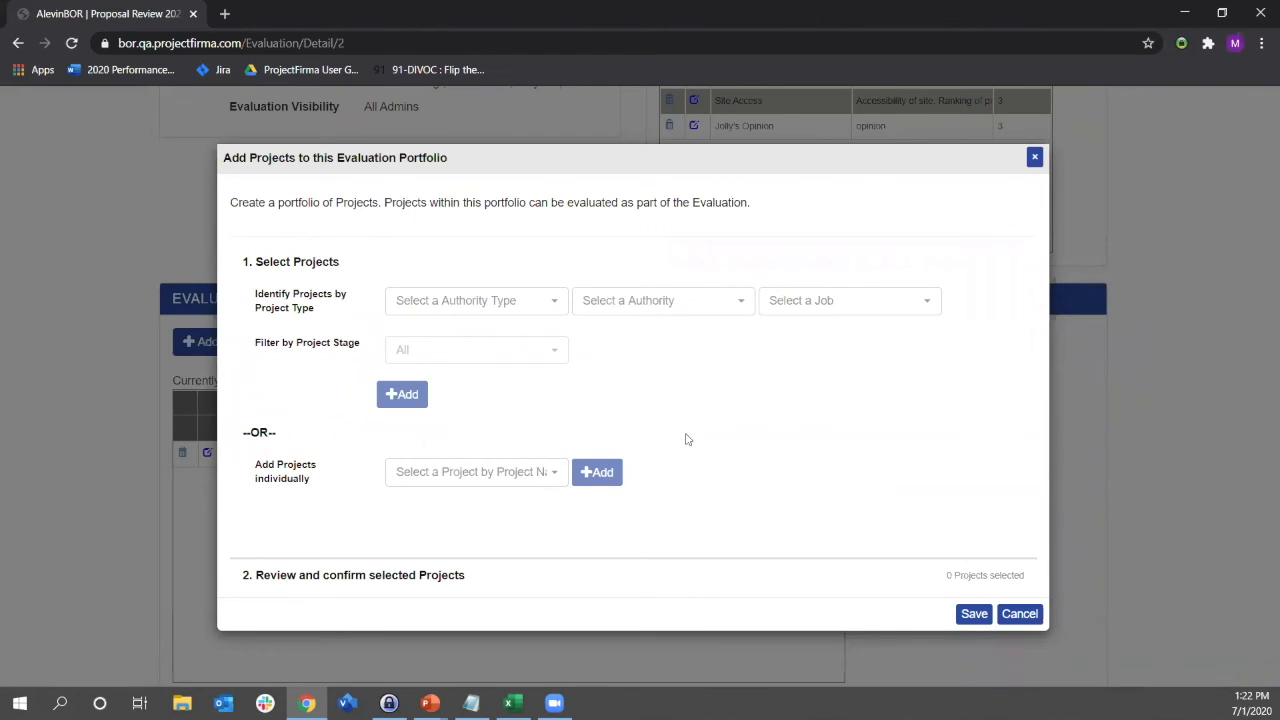
left_click(558, 310)
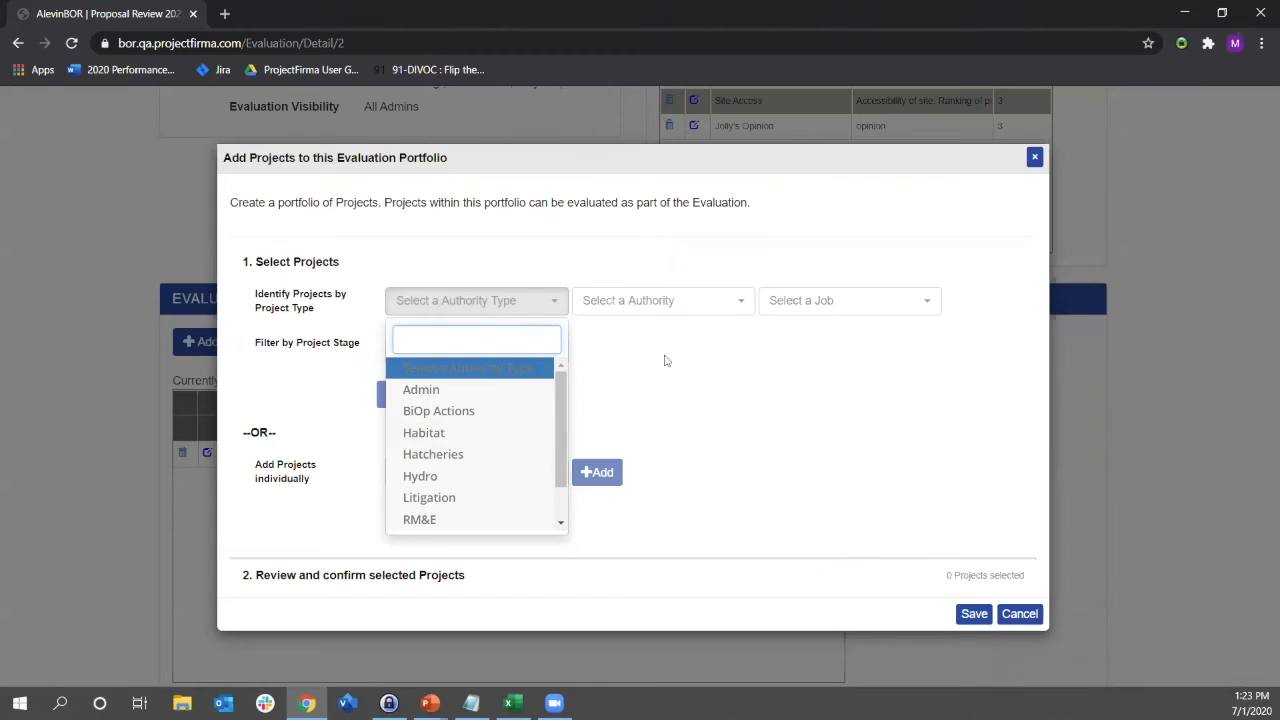
left_click(665, 360)
left_click(543, 298)
left_click(484, 435)
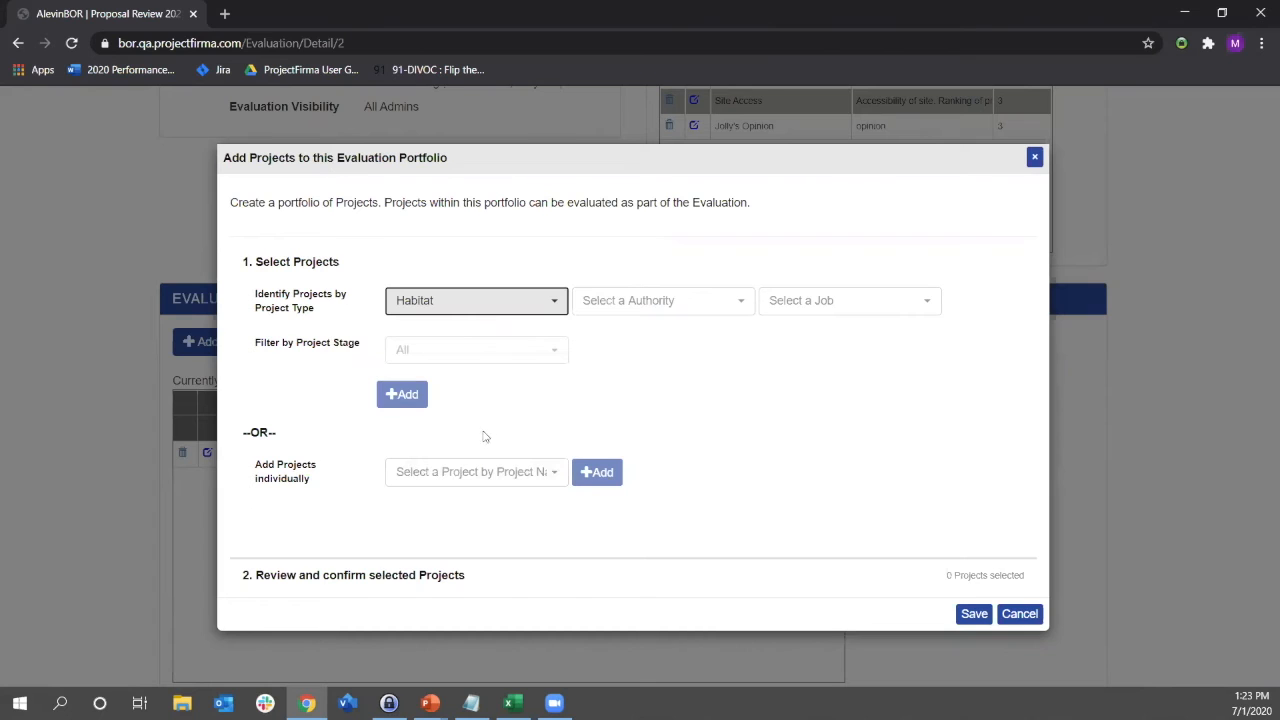
Narrow the project selection to the authority 6808 Grande Ronde and the job 6808.300 Screens.
left_click(728, 305)
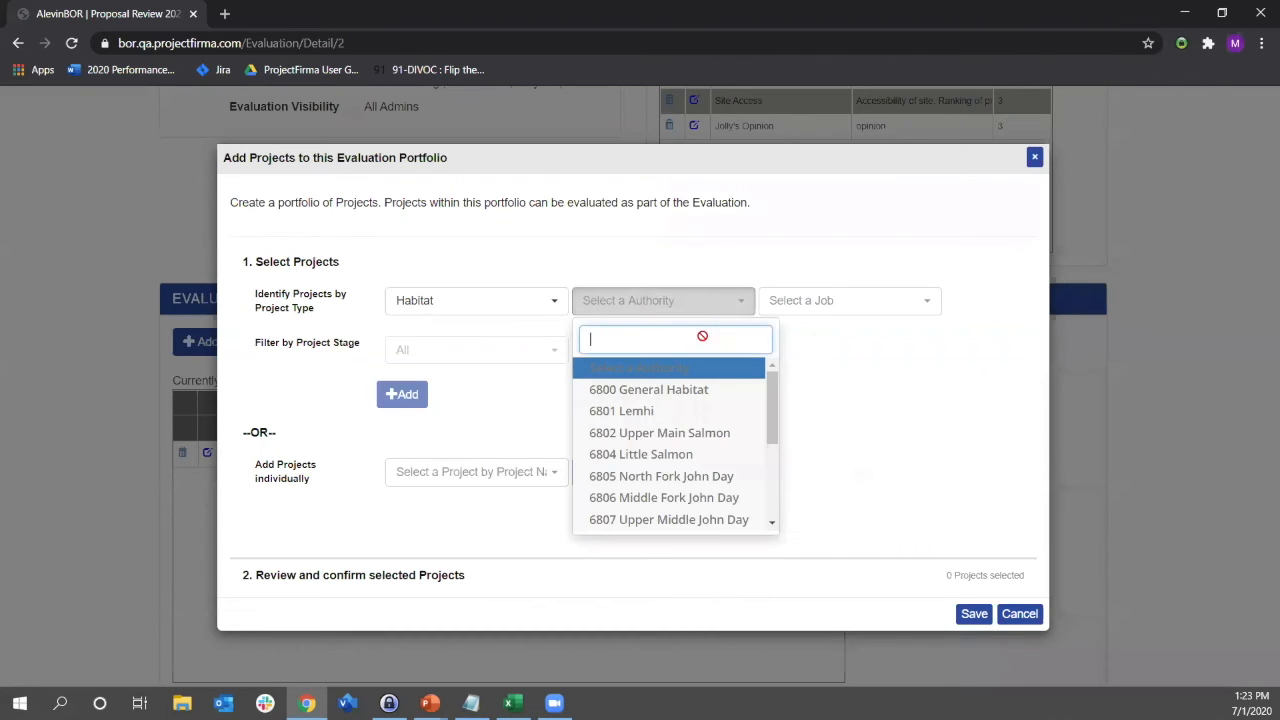
scroll(709, 411, "down", 3)
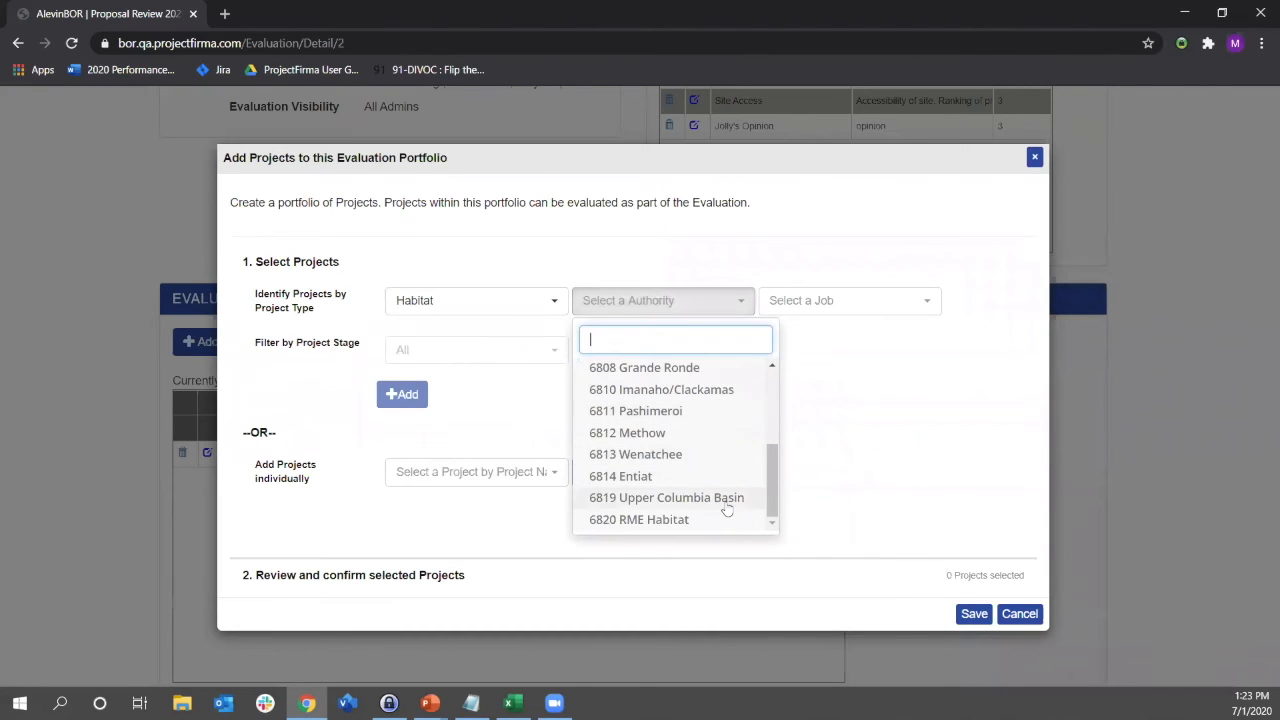
scroll(730, 500, "up", 2)
left_click(700, 451)
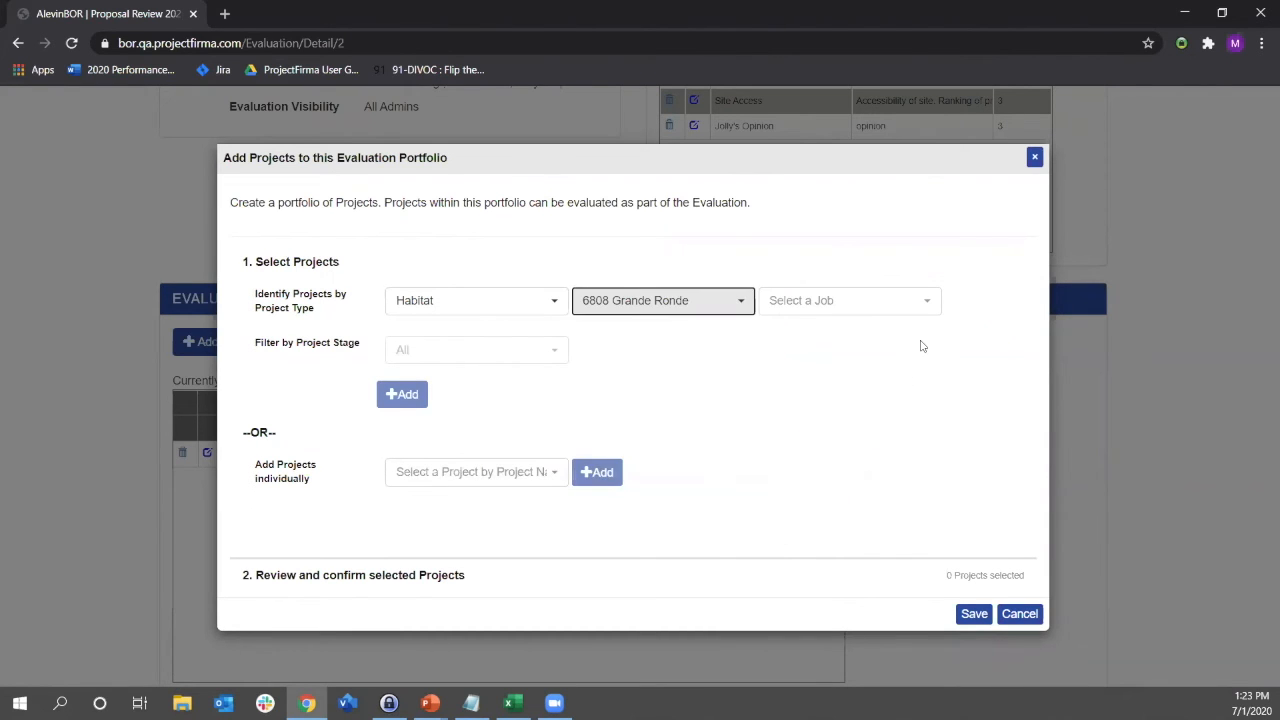
left_click(900, 301)
scroll(895, 400, "down", 1)
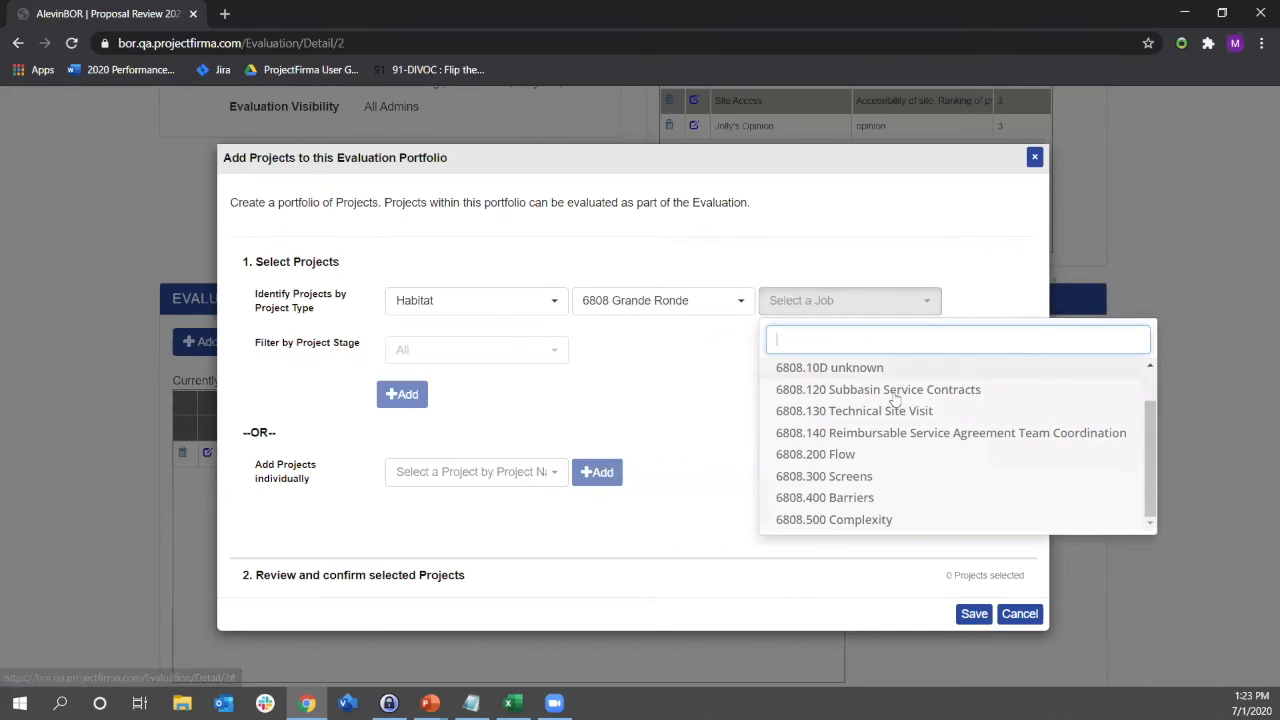
left_click(859, 478)
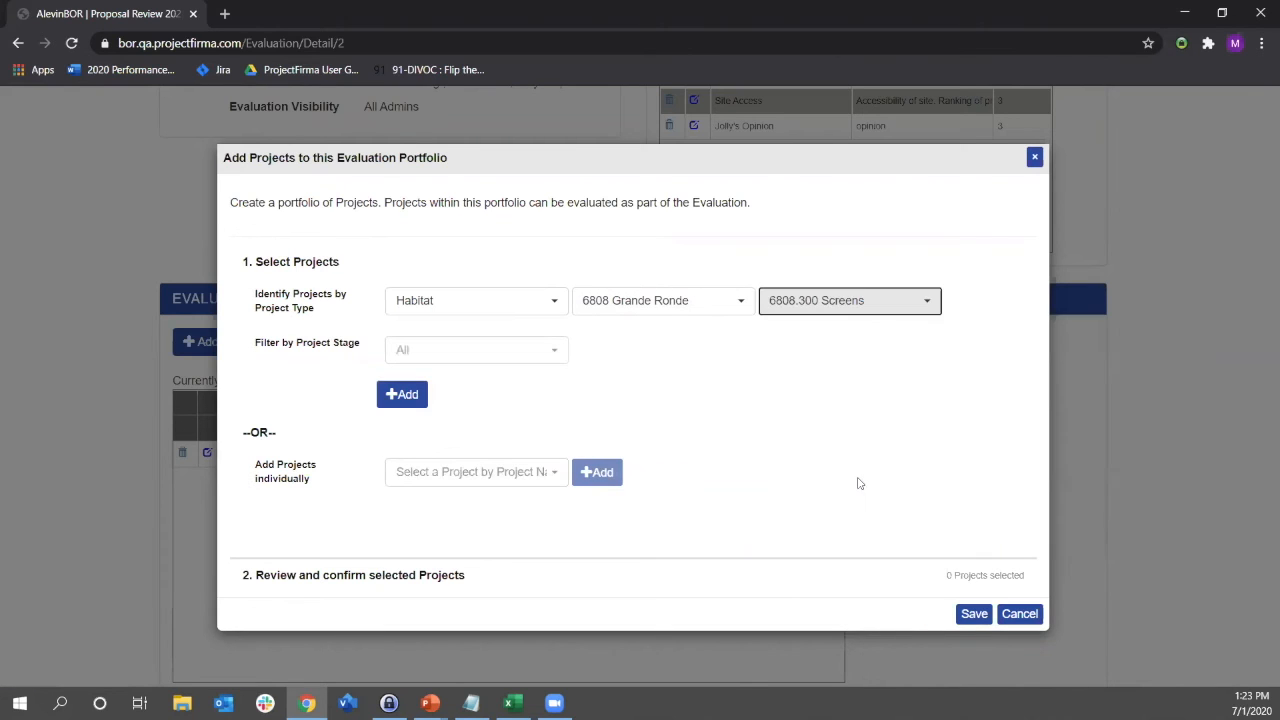
Check the project stage filter, leave it on All, and add the matching projects to the selection.
left_click(555, 352)
left_click(425, 440)
left_click(403, 395)
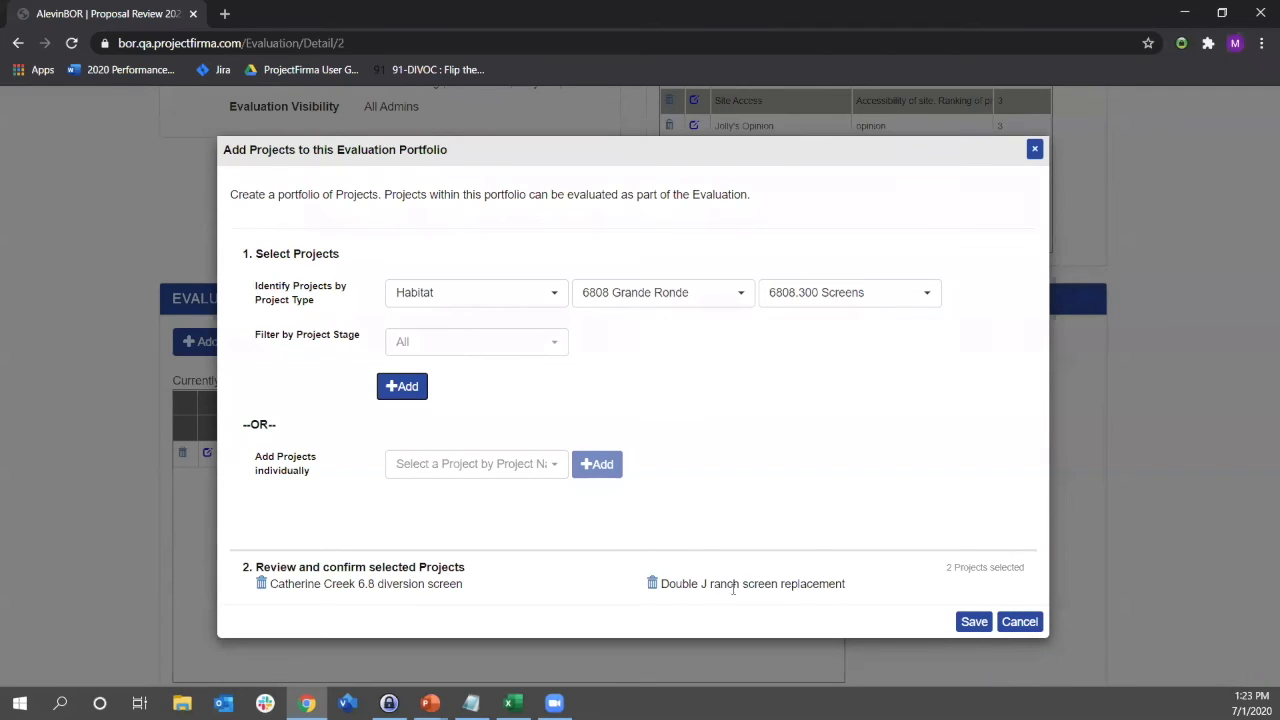
Browse the list for adding projects individually without choosing one, and save the selected projects to the evaluation portfolio.
left_click(489, 465)
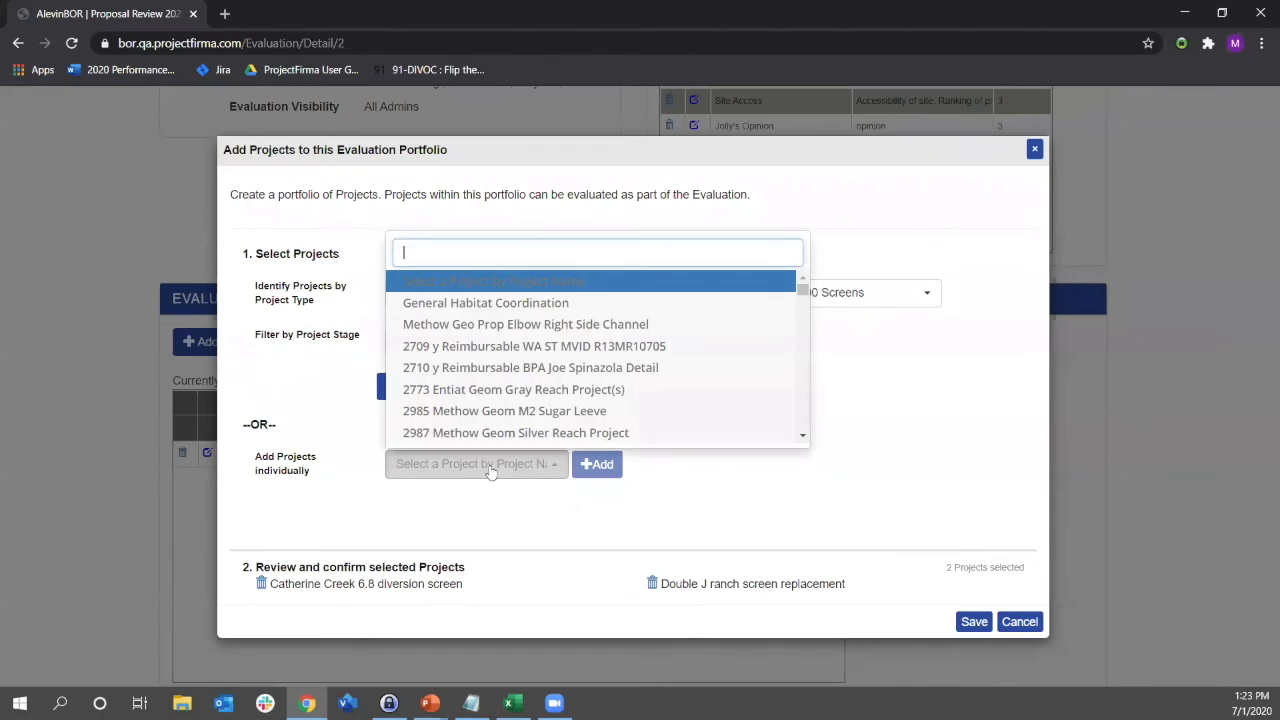
scroll(497, 425, "down", 10)
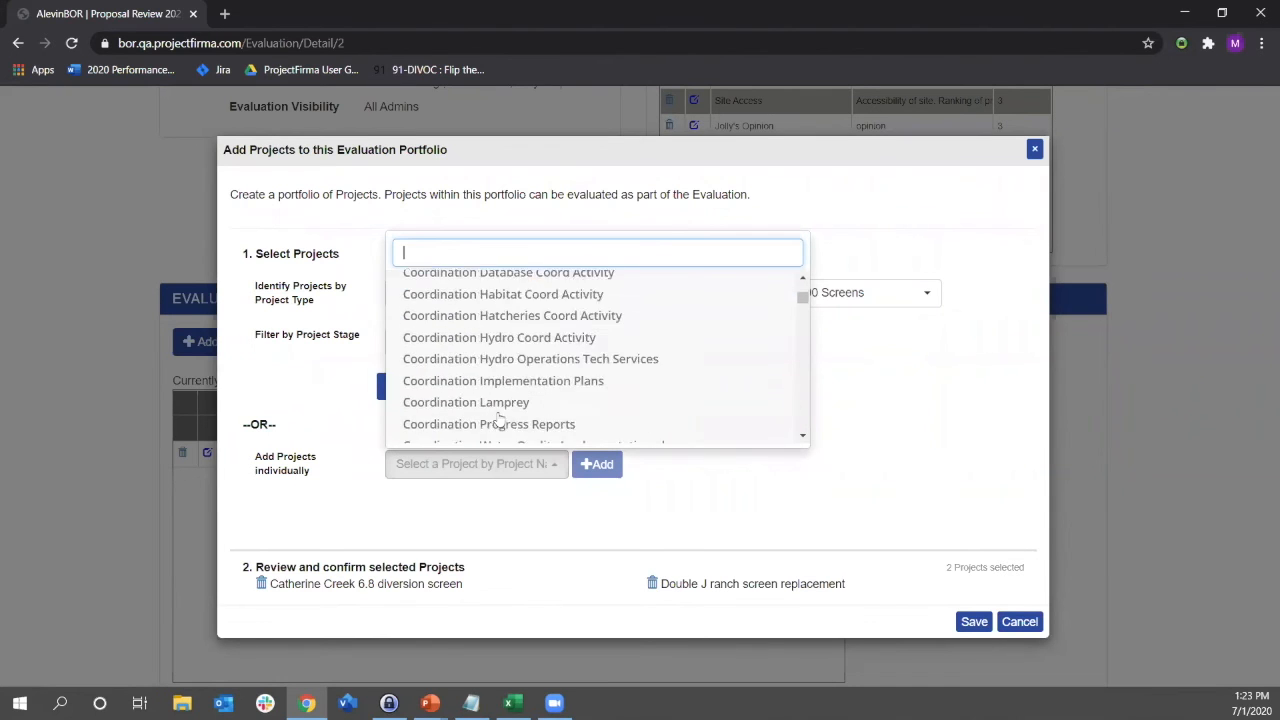
scroll(512, 417, "up", 4)
scroll(509, 412, "down", 5)
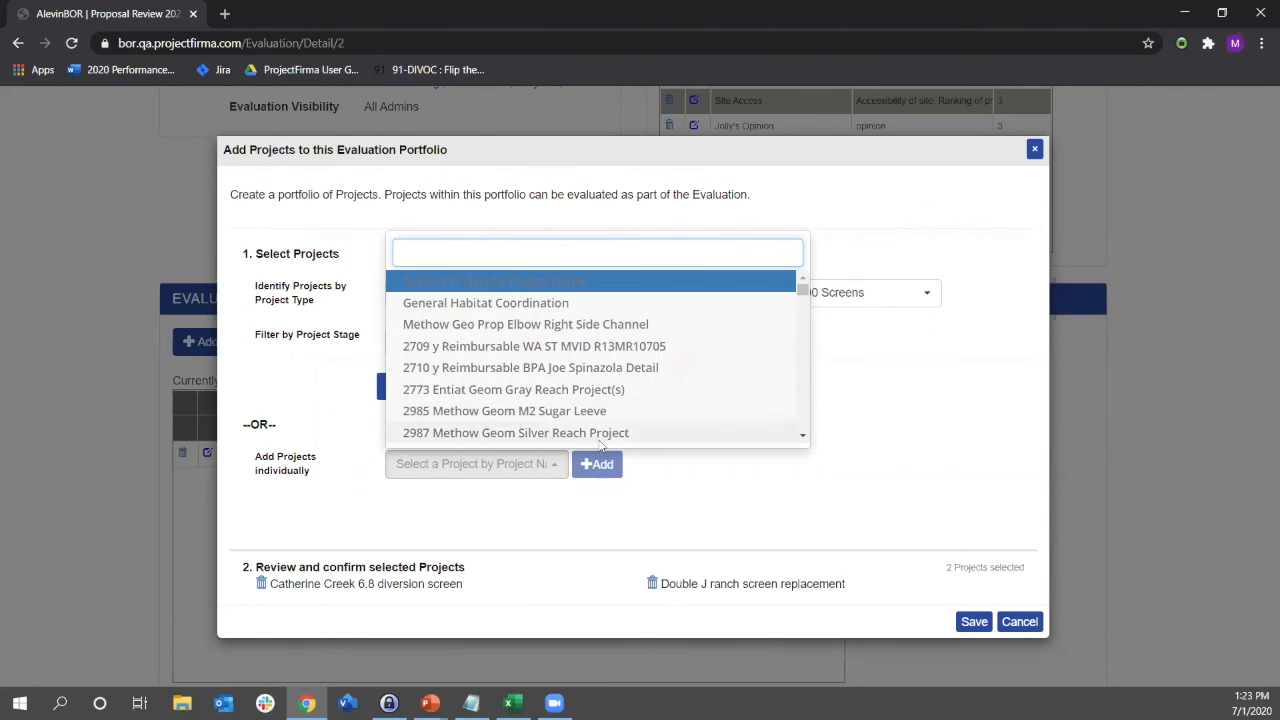
left_click(882, 432)
left_click(971, 622)
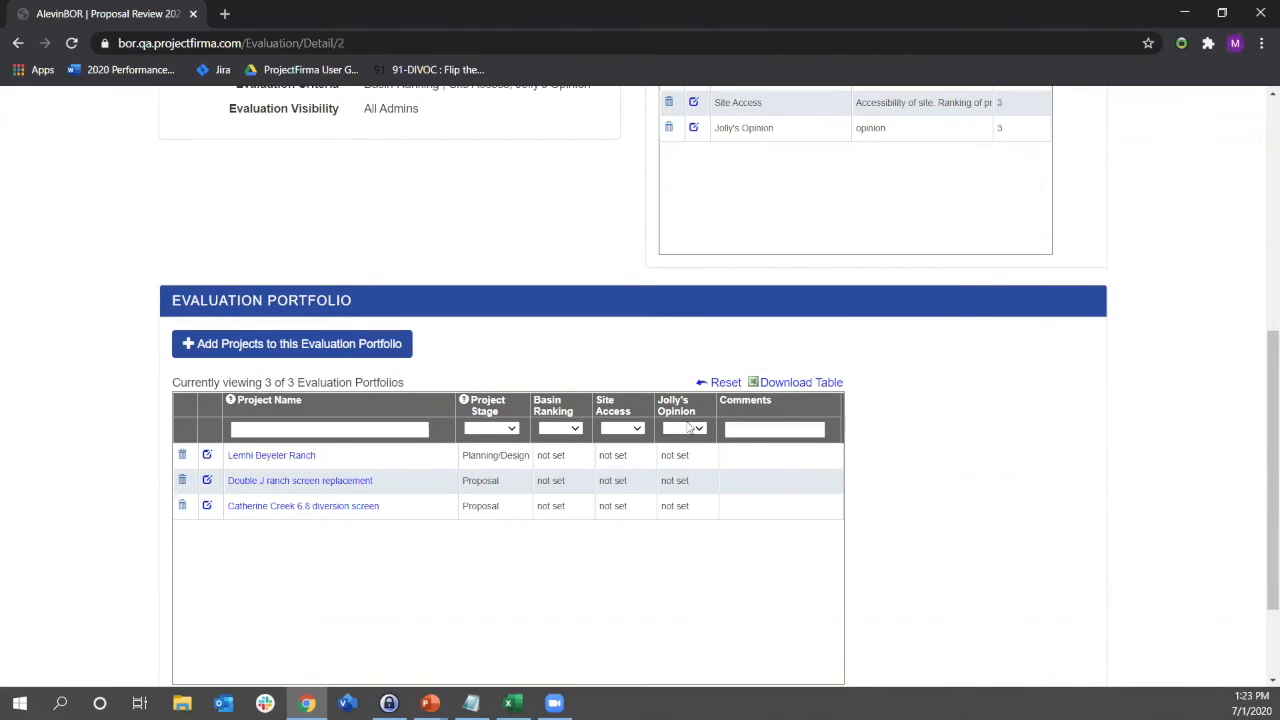
Compare the evaluation criteria with the matching columns of the evaluation portfolio, sorting the portfolio by Basin Ranking.
scroll(944, 490, "up", 1)
scroll(946, 472, "up", 2)
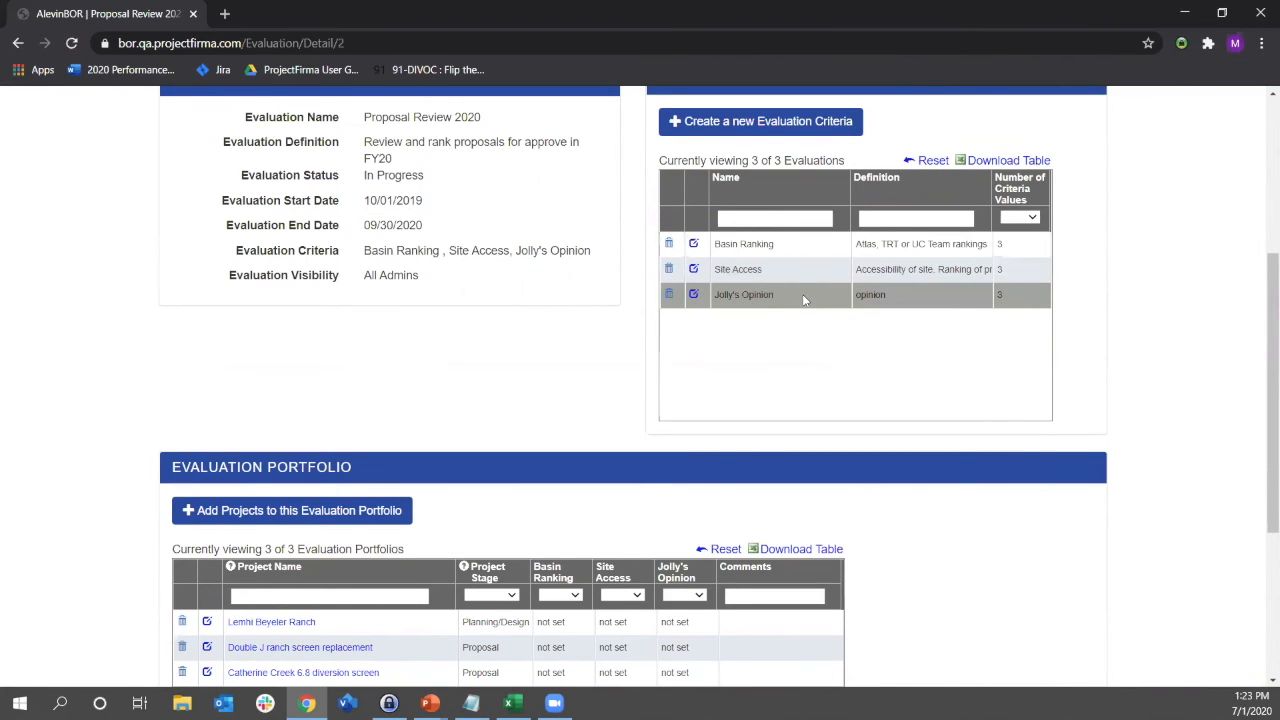
scroll(837, 306, "down", 3)
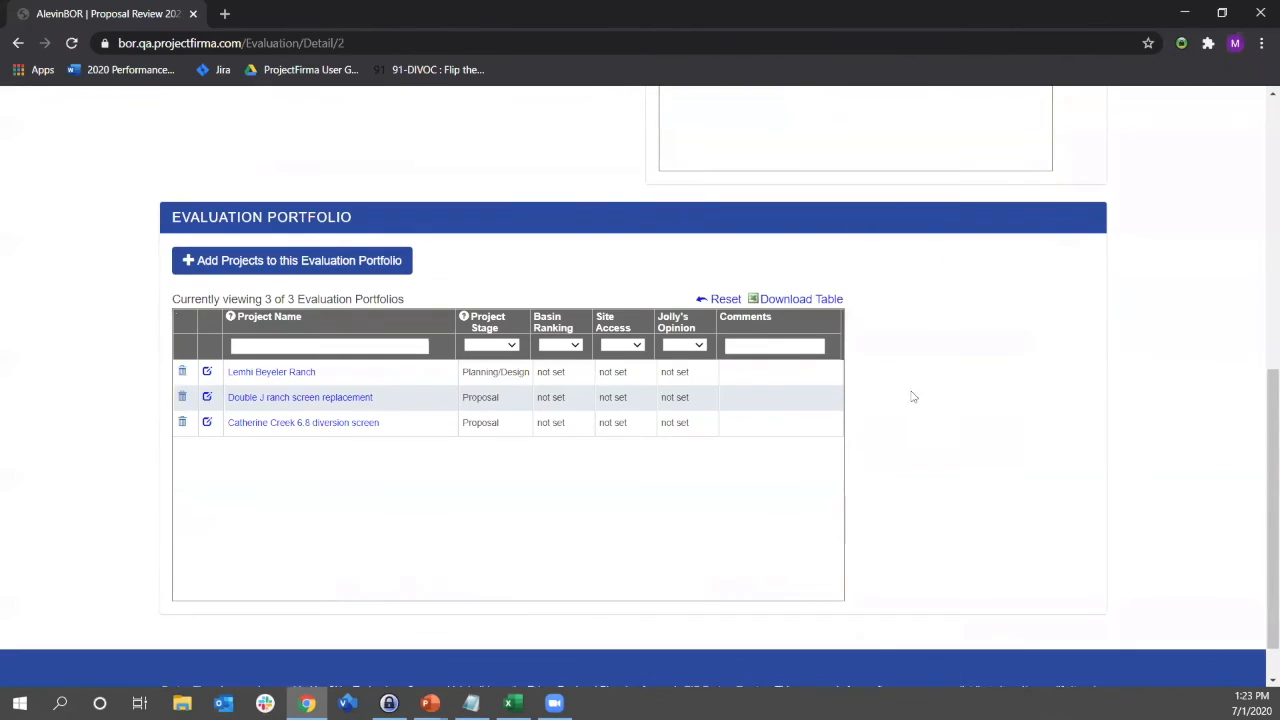
left_click(546, 320)
scroll(601, 348, "up", 3)
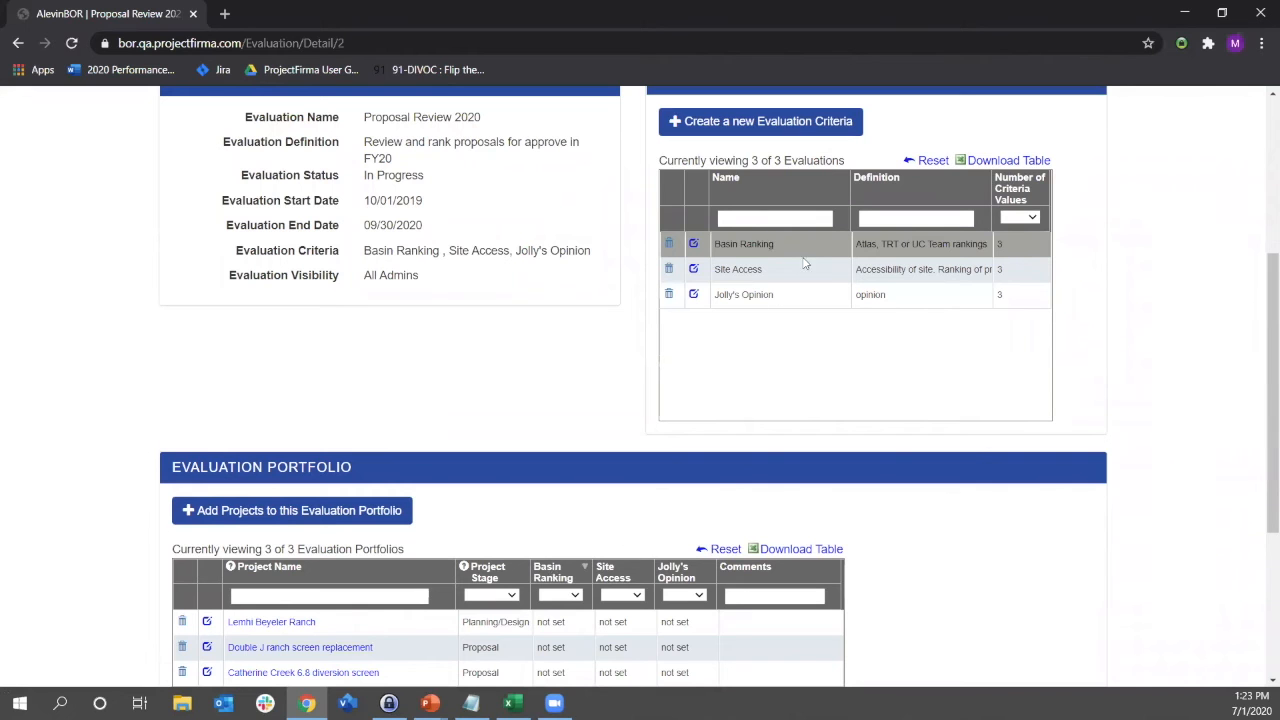
left_click(783, 279)
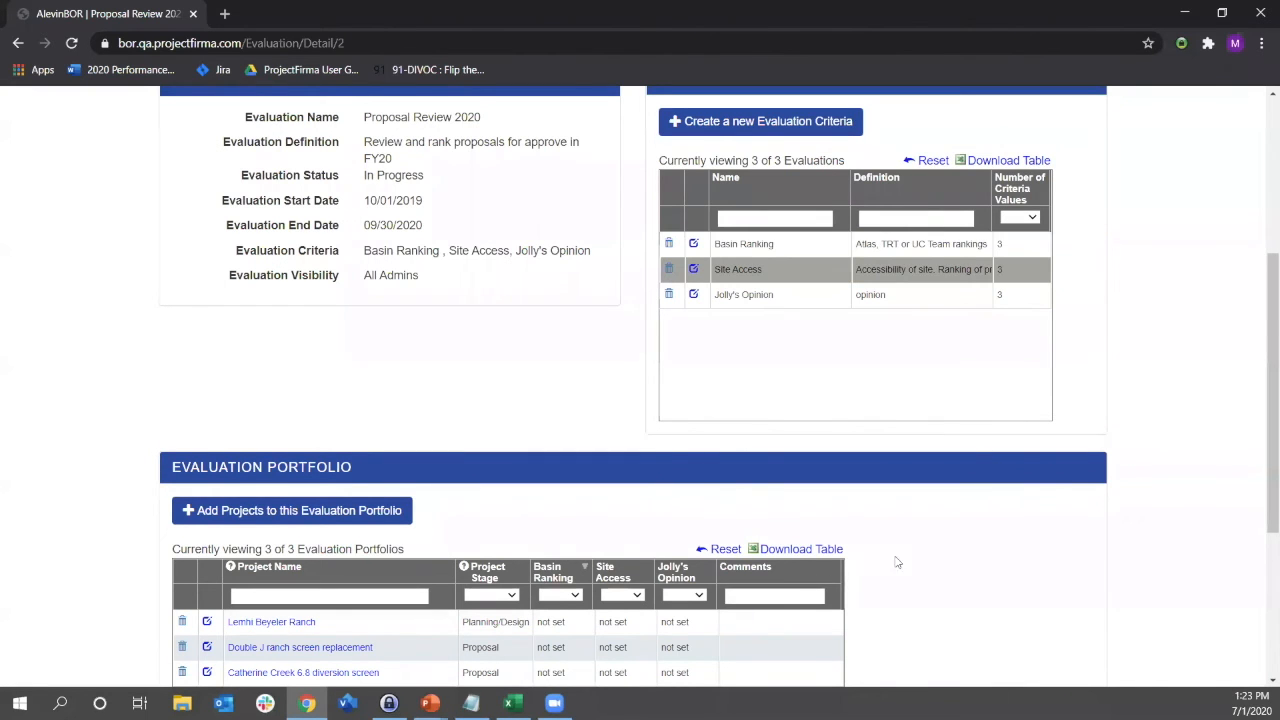
scroll(897, 560, "down", 3)
scroll(393, 588, "up", 2)
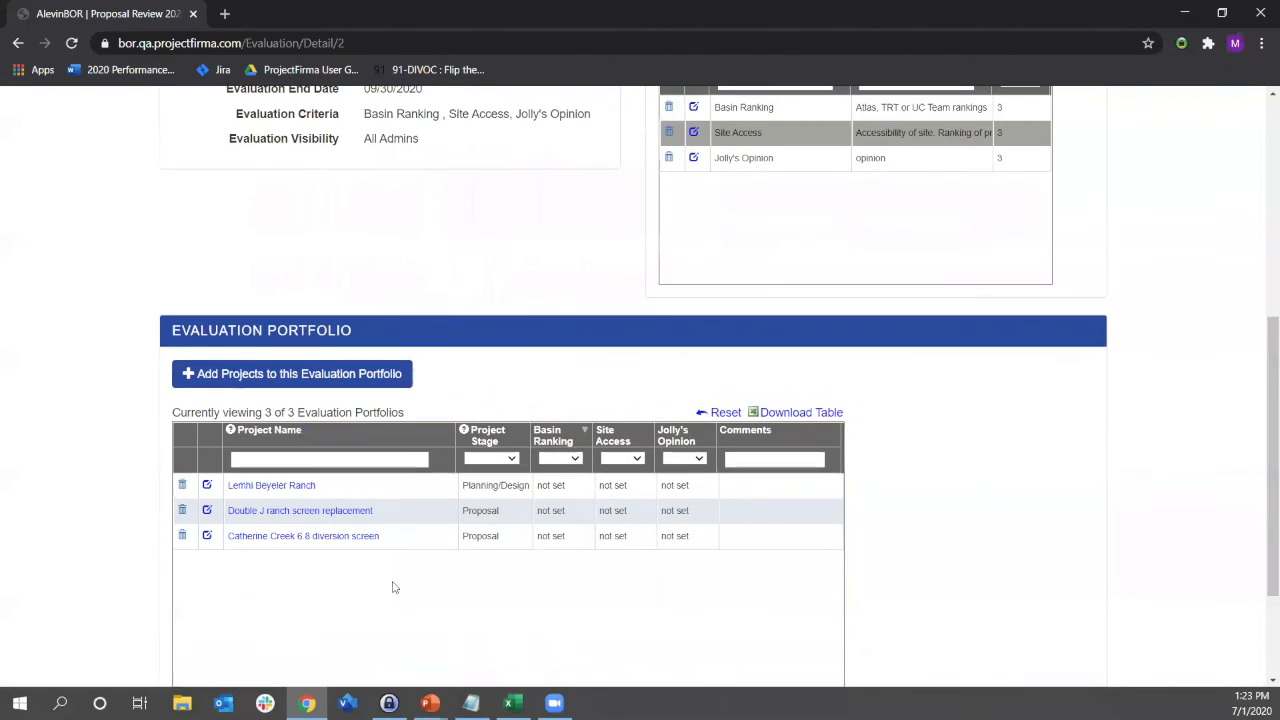
Evaluate the Lemhi Beyeler Ranch project with Basin Ranking 1 - High Ranking and Site Access 2 - private land, willing landowner, dirt access.
left_click(207, 486)
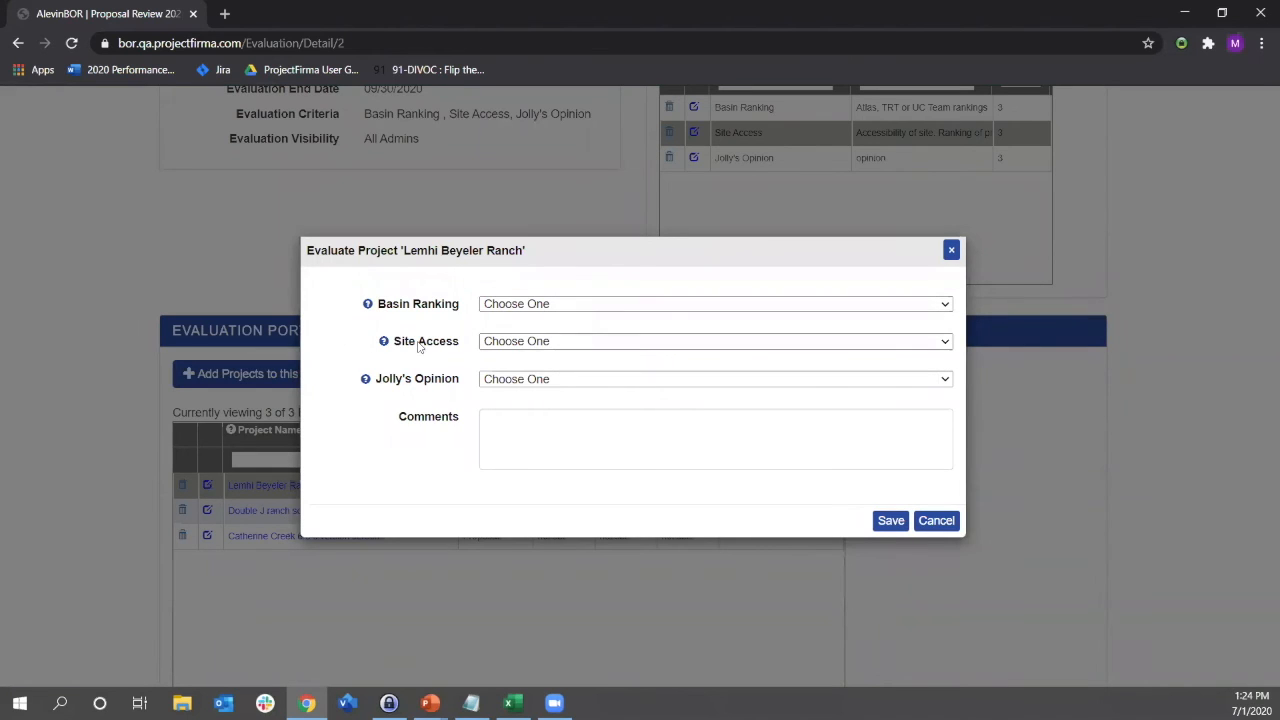
left_click(583, 304)
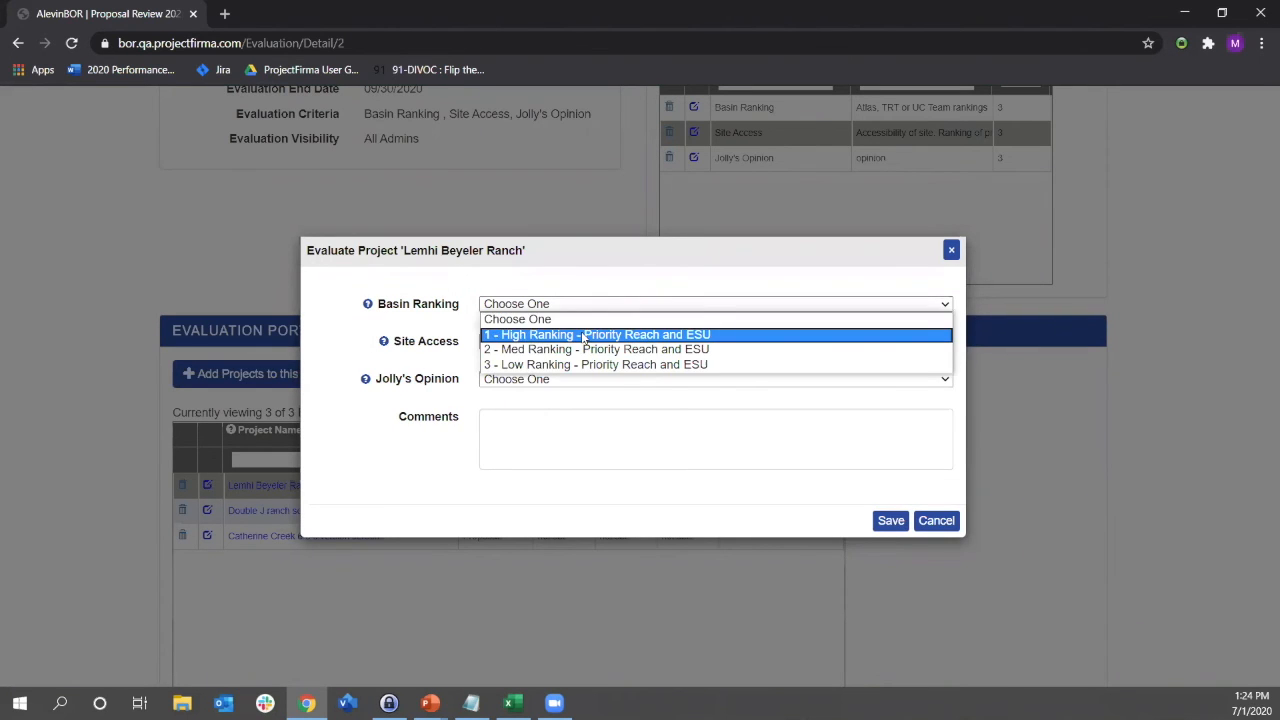
left_click(585, 333)
left_click(576, 342)
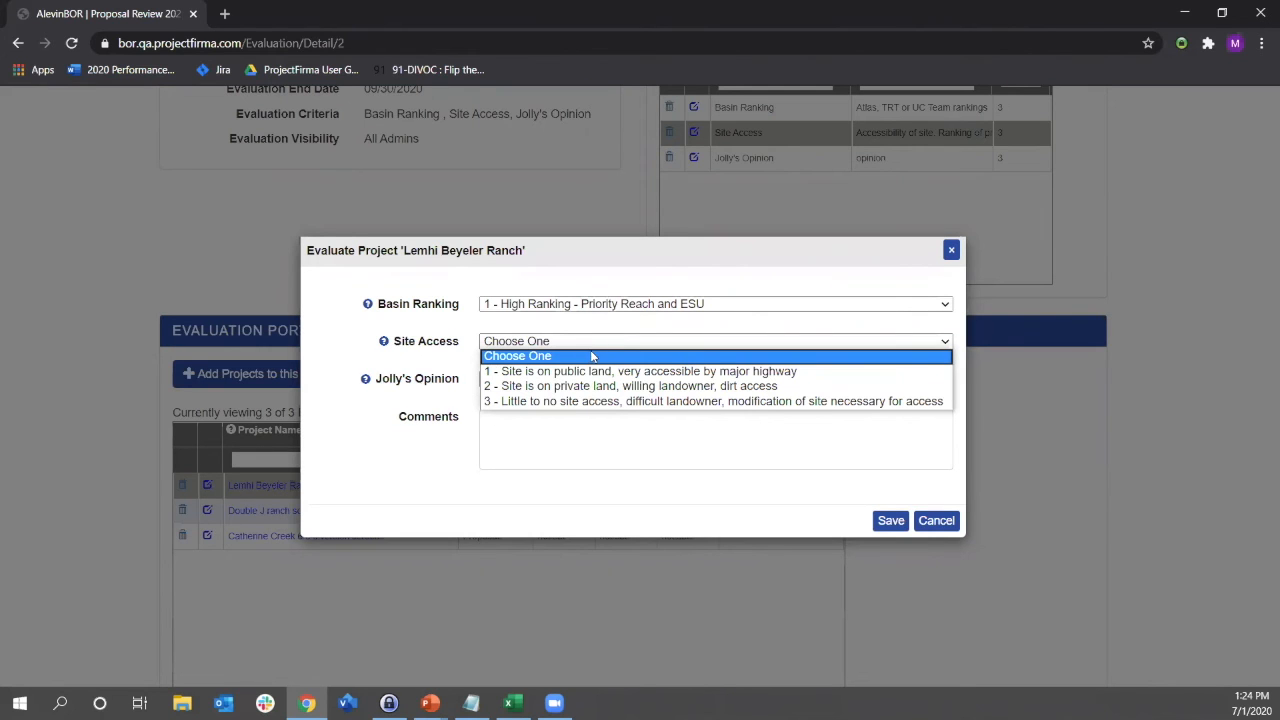
left_click(595, 386)
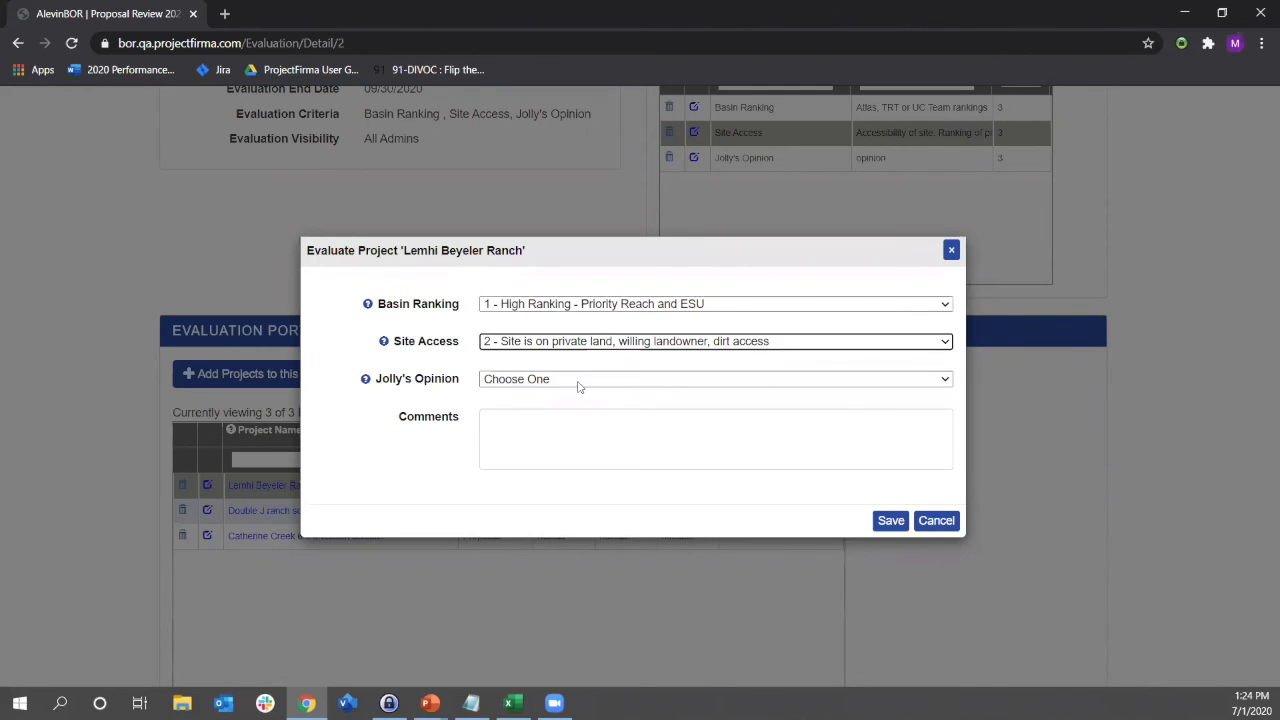
Set the opinion criterion to 1 - Very important for Lemhi Beyeler Ranch and save the evaluation.
left_click(576, 382)
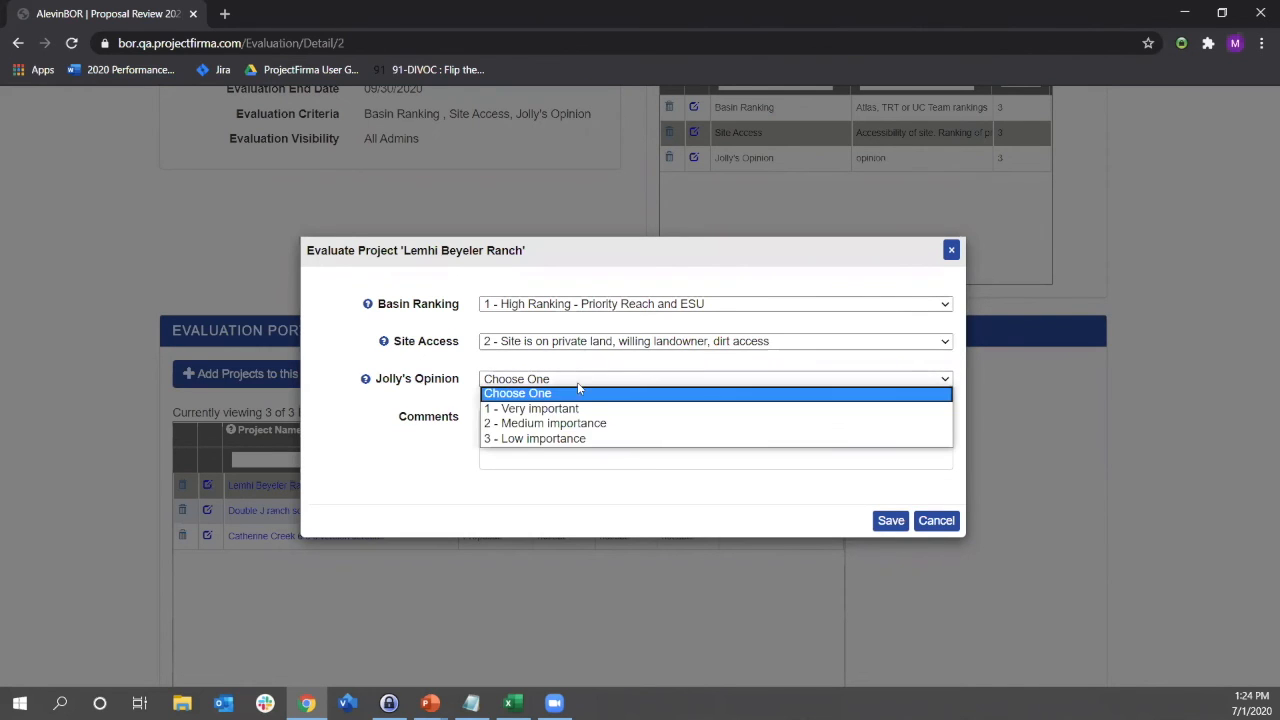
left_click(580, 439)
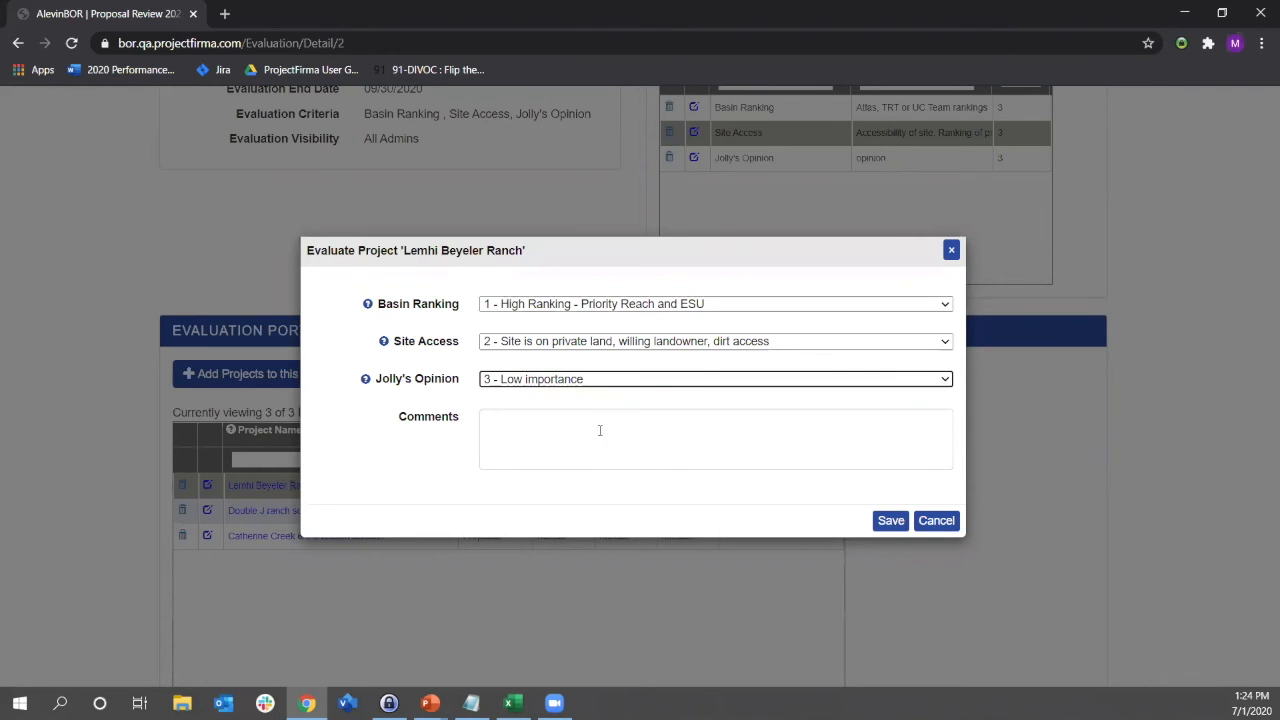
left_click(646, 384)
left_click(616, 394)
left_click(620, 384)
left_click(619, 408)
left_click(906, 521)
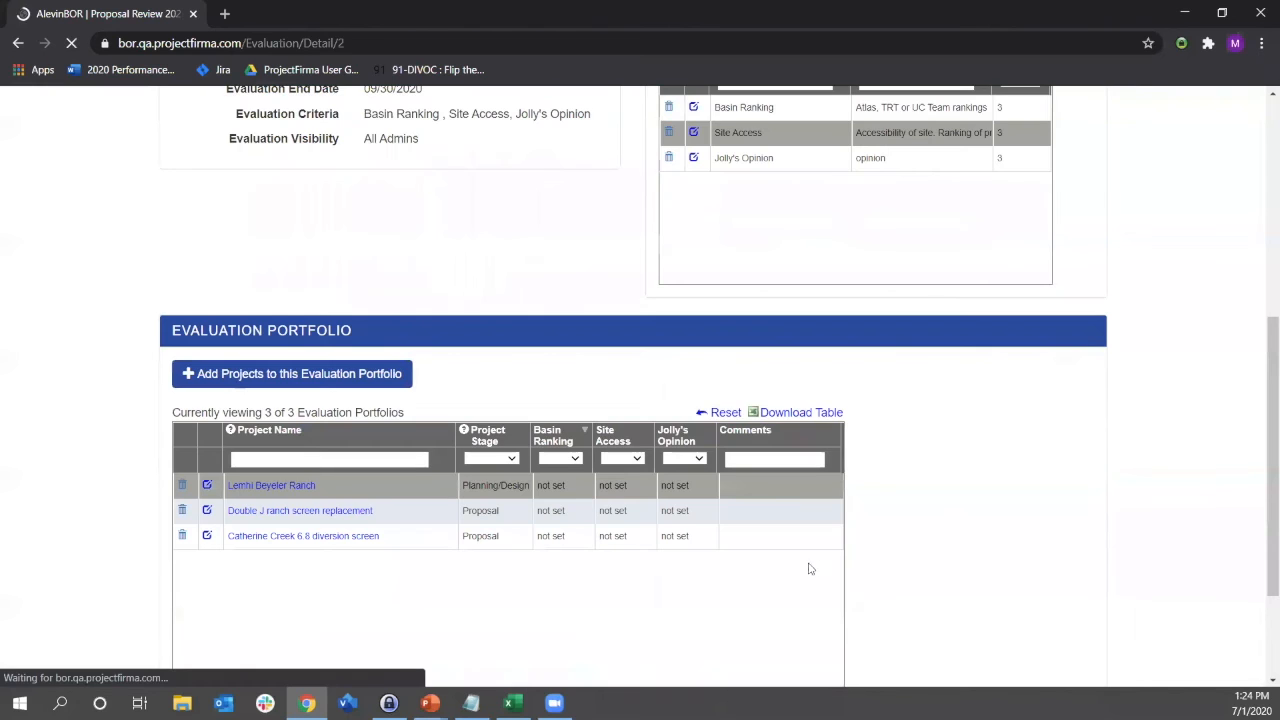
Evaluate Double J ranch screen replacement with Basin Ranking 2 - Med Ranking, Site Access 2 - private land, and opinion 1 - Very important, and save.
left_click(207, 511)
left_click(665, 304)
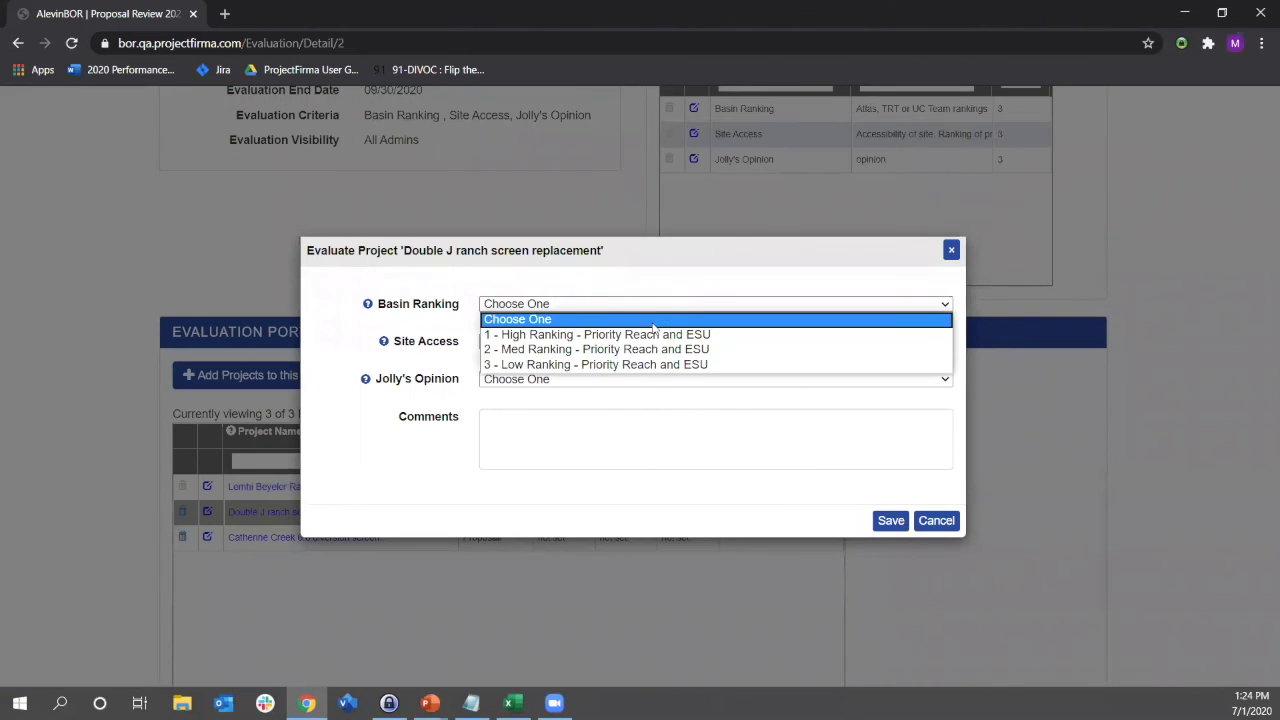
left_click(589, 349)
left_click(589, 345)
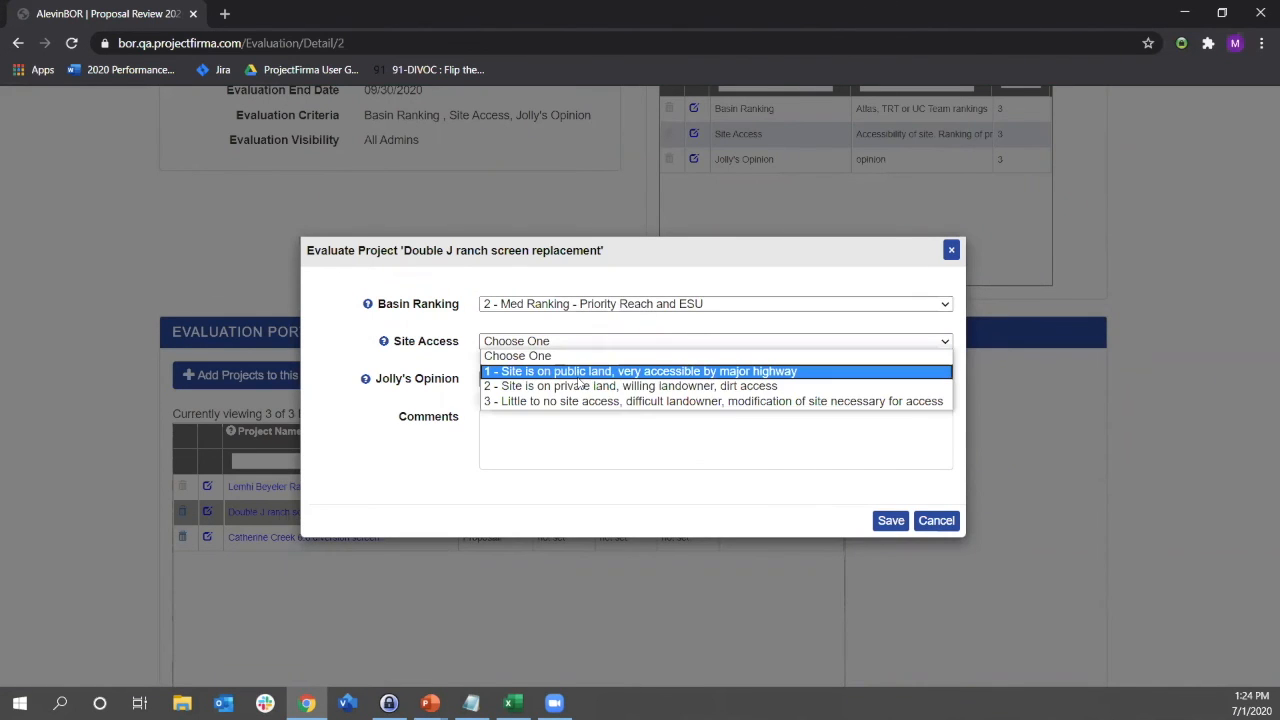
left_click(580, 388)
left_click(560, 378)
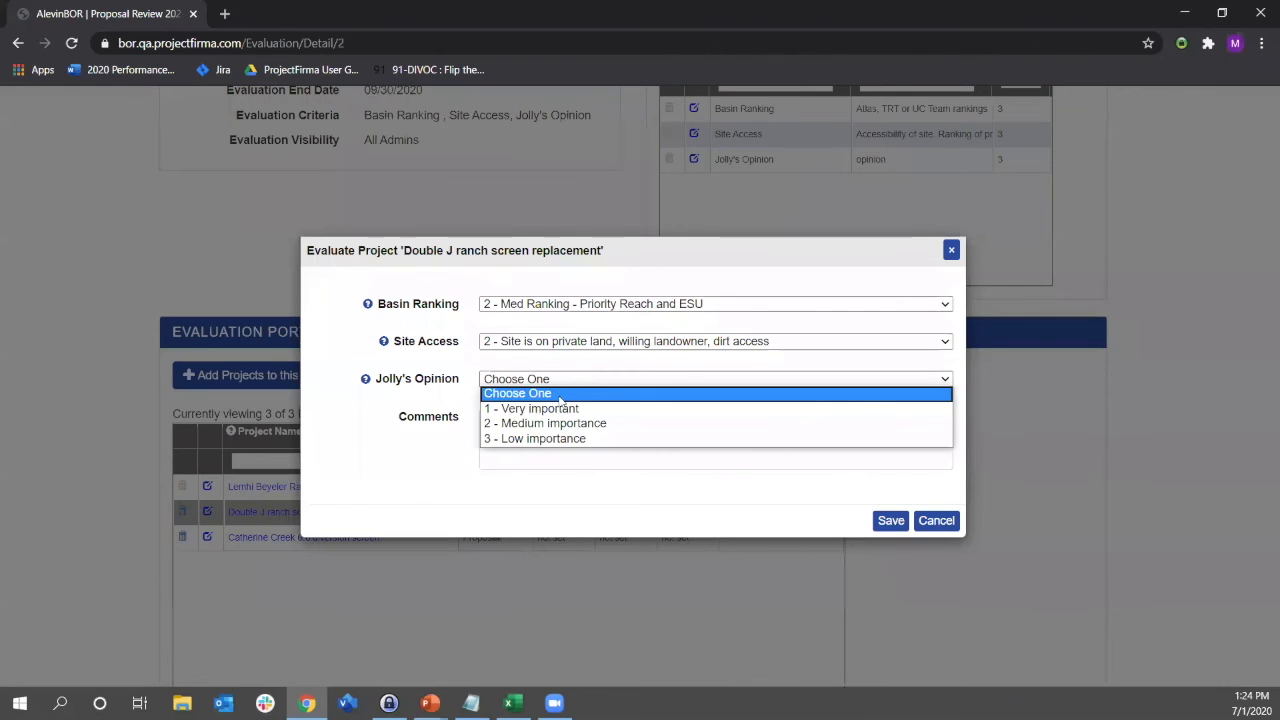
left_click(562, 405)
left_click(889, 520)
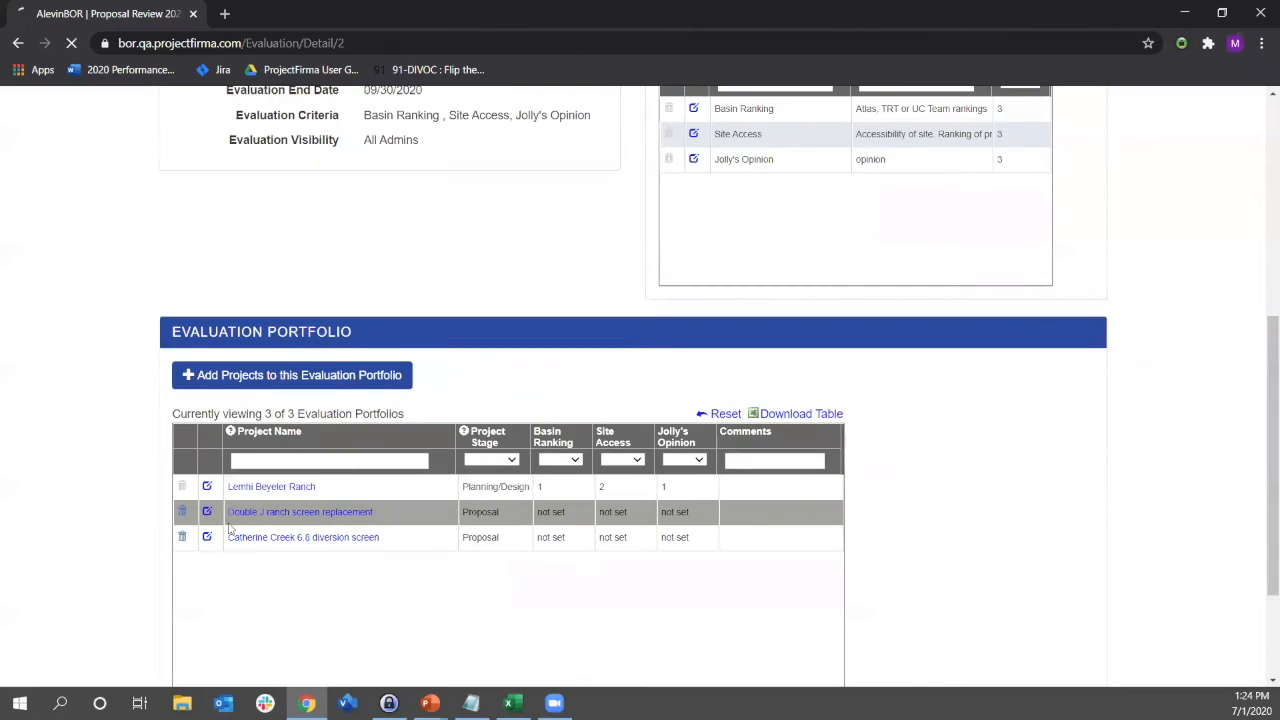
Download the evaluation portfolio table, open it in Excel, and enable editing.
scroll(940, 434, "down", 3)
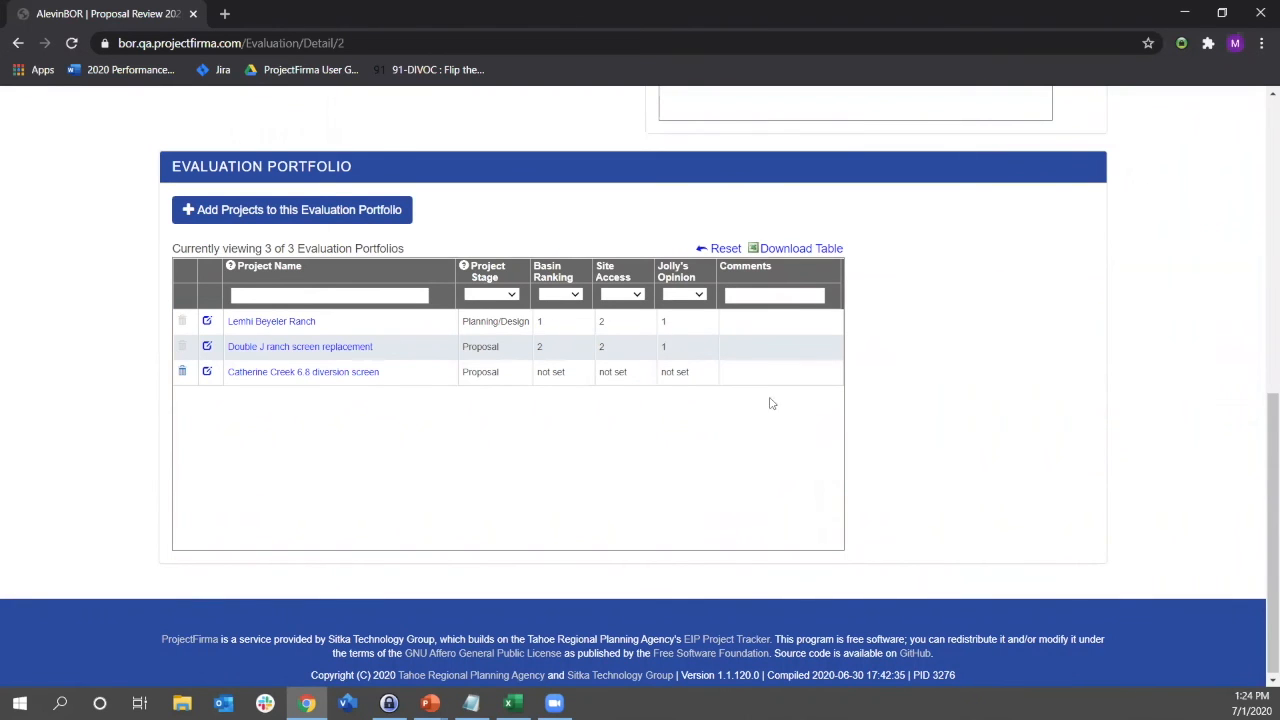
scroll(928, 405, "up", 1)
left_click(822, 333)
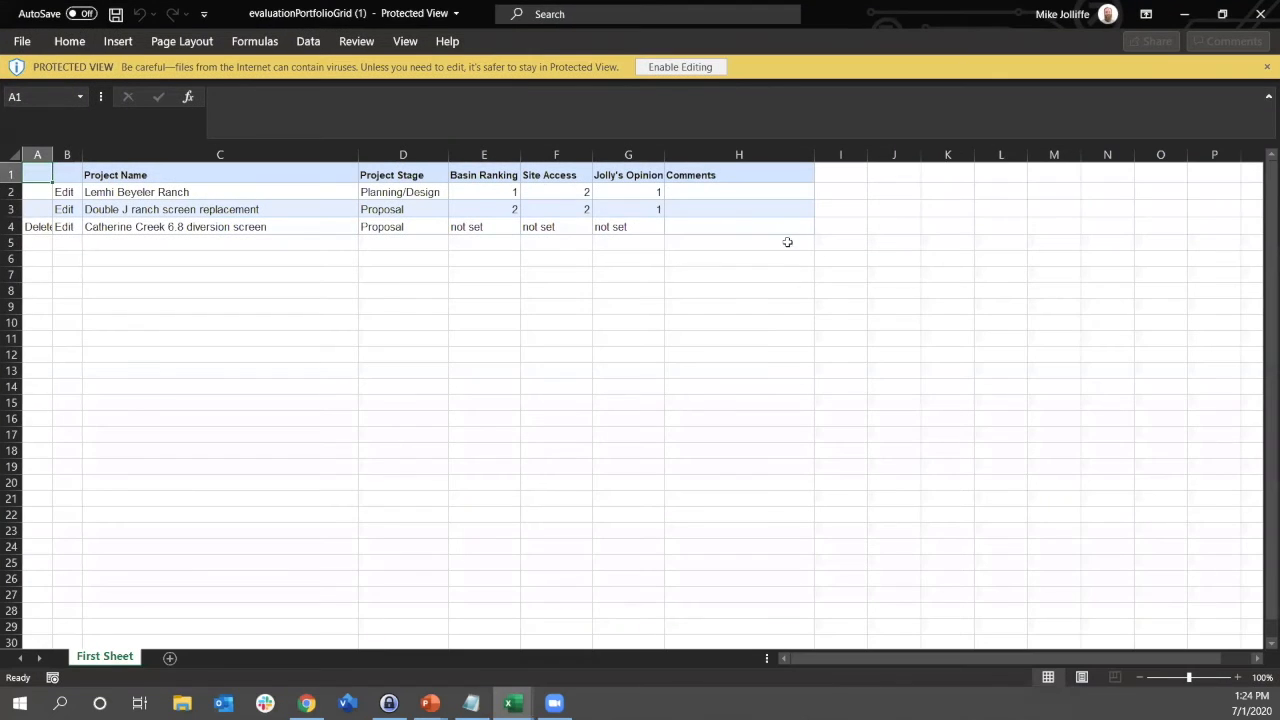
left_click(738, 206)
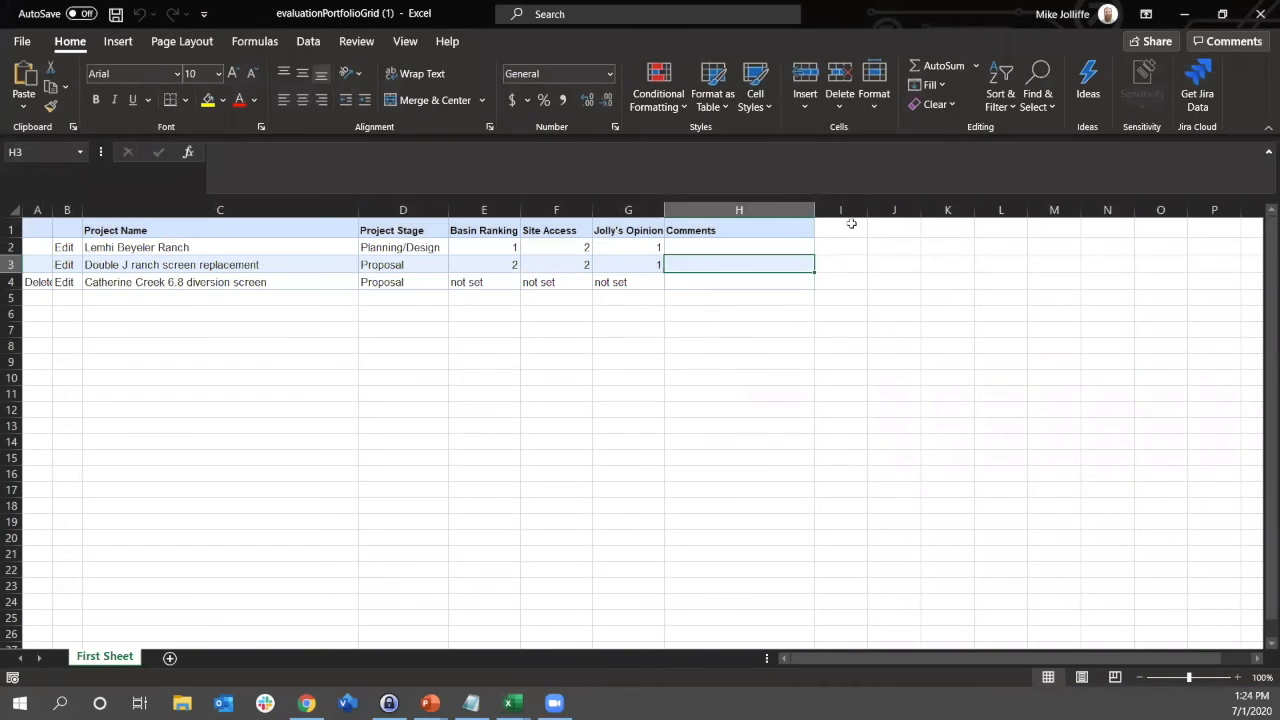
Add the column heading OVERALL SCORE in cell I1, beside Comments.
left_click(848, 228)
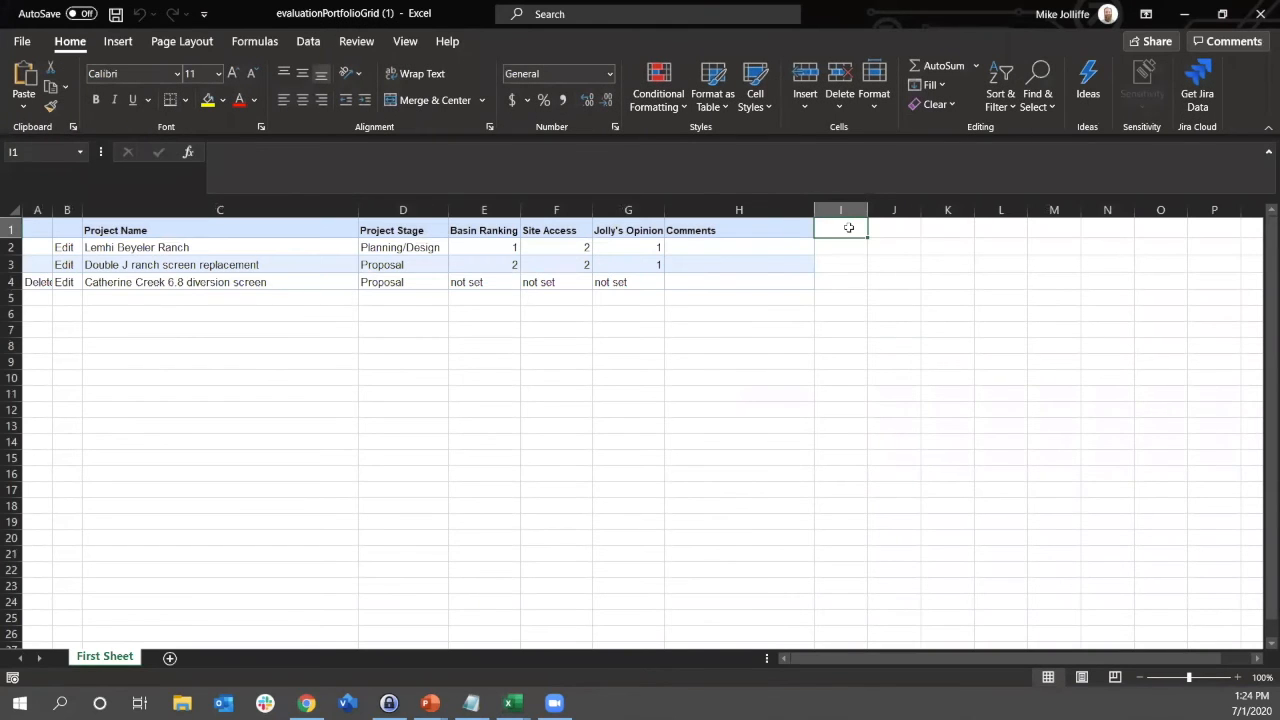
type("T")
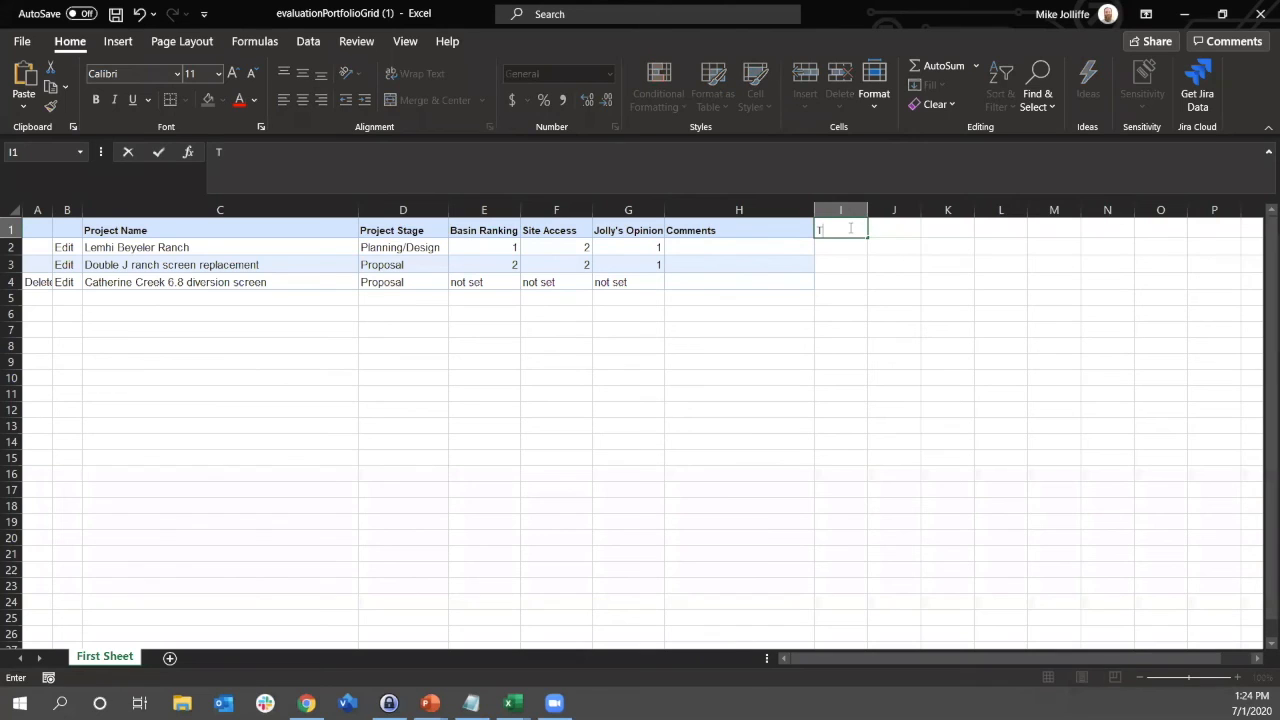
type("VERALL SCORE")
key("ctrl+Return")
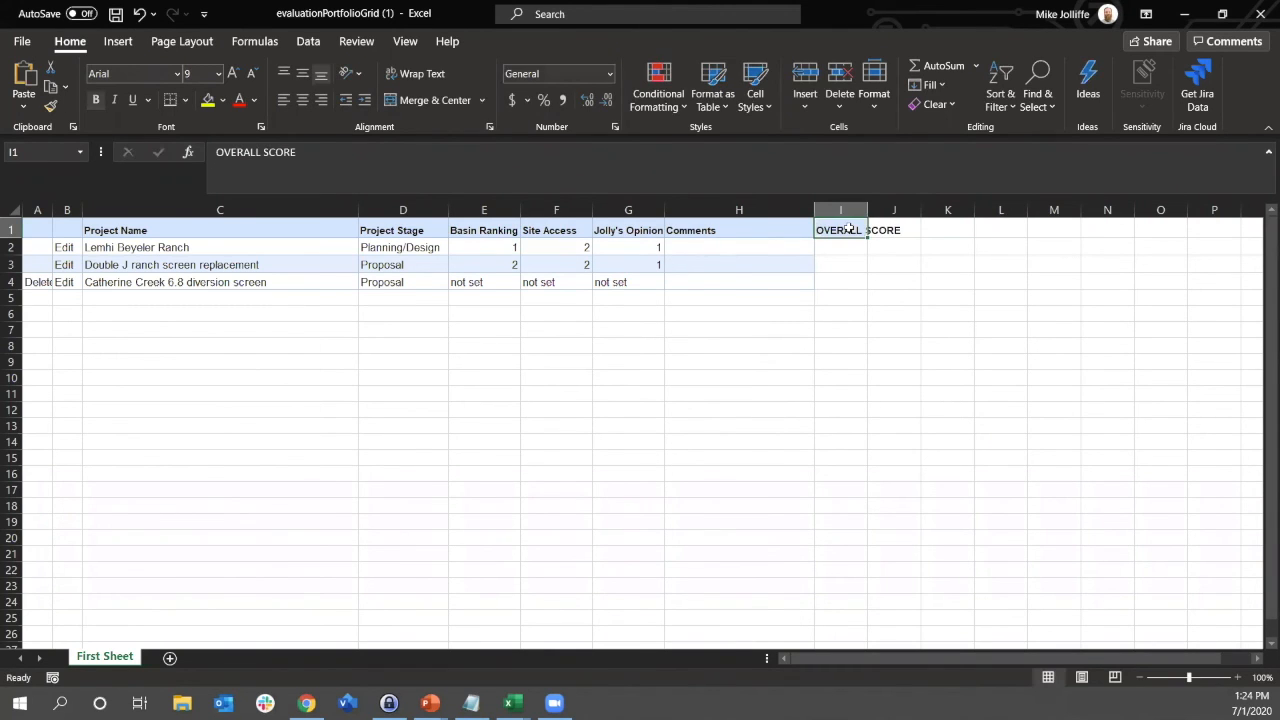
Calculate the overall score for Lemhi Beyeler Ranch in cell I2 by summing its three ratings in E2:G2.
key("Down")
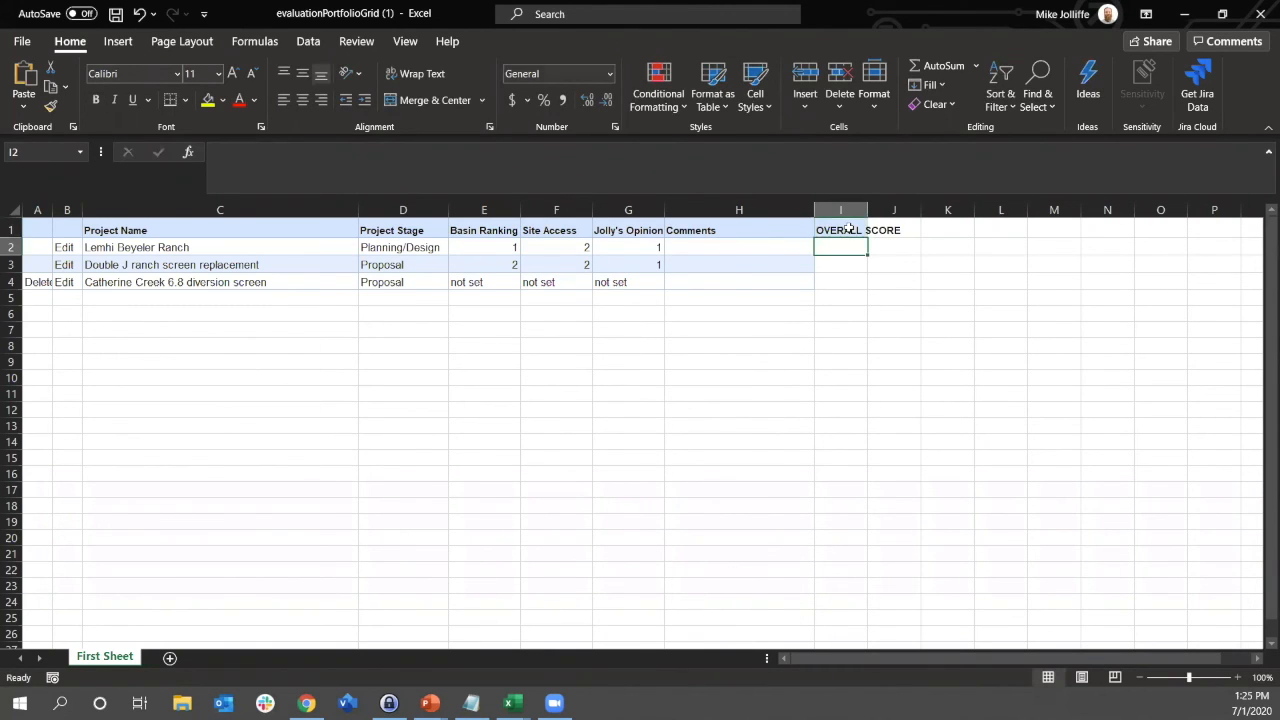
type("=sum(")
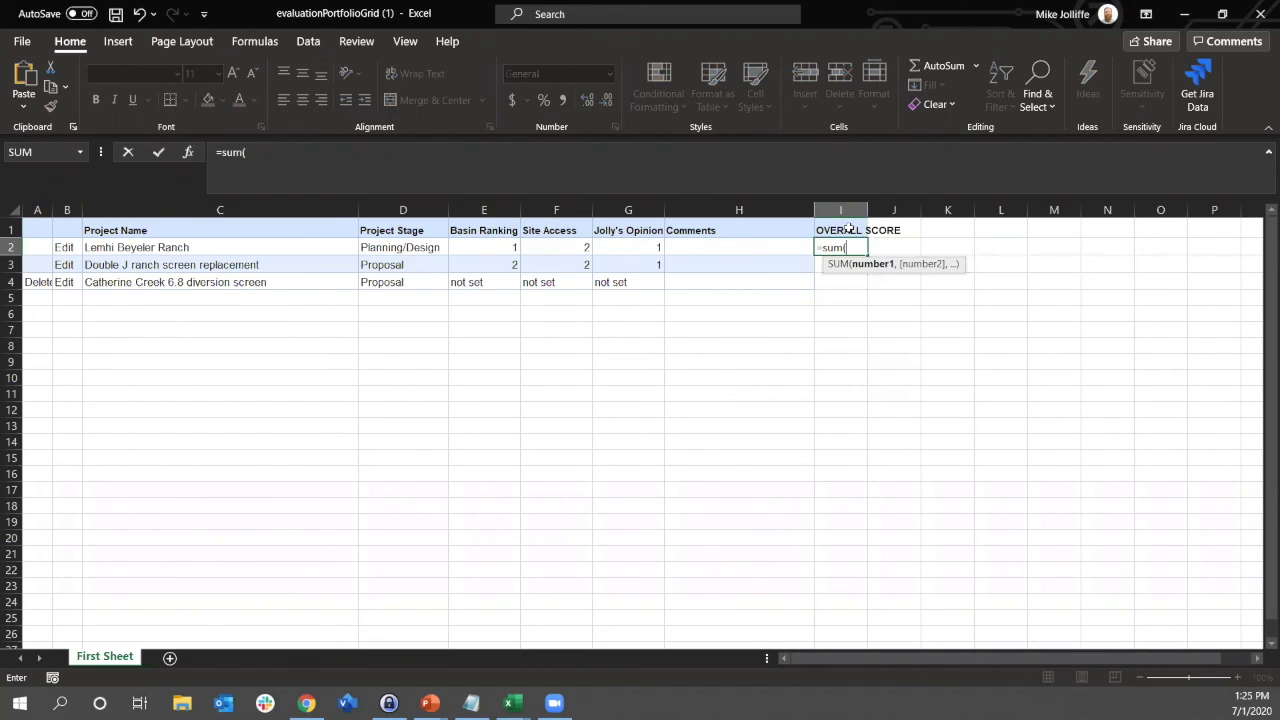
left_click_drag(494, 244, 640, 248)
key("Return")
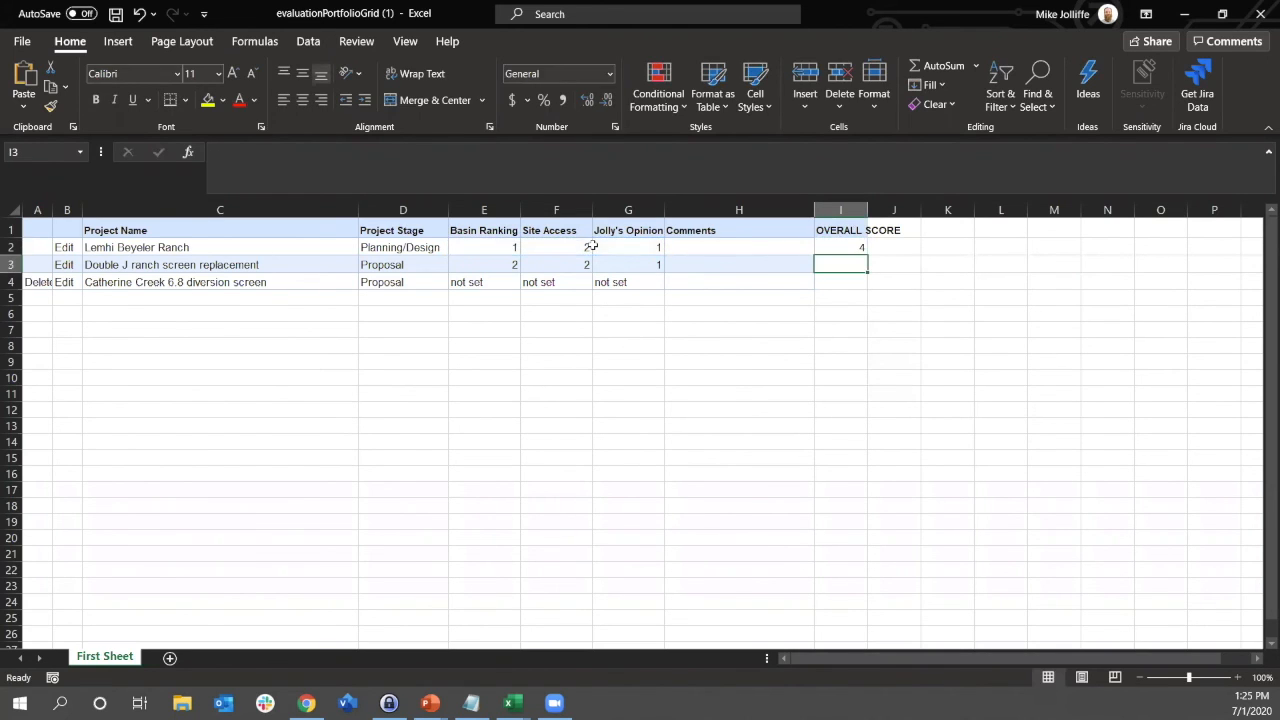
Copy the score formula from I2 down to I3 for Double J ranch screen replacement and check both score cells.
left_click(840, 246)
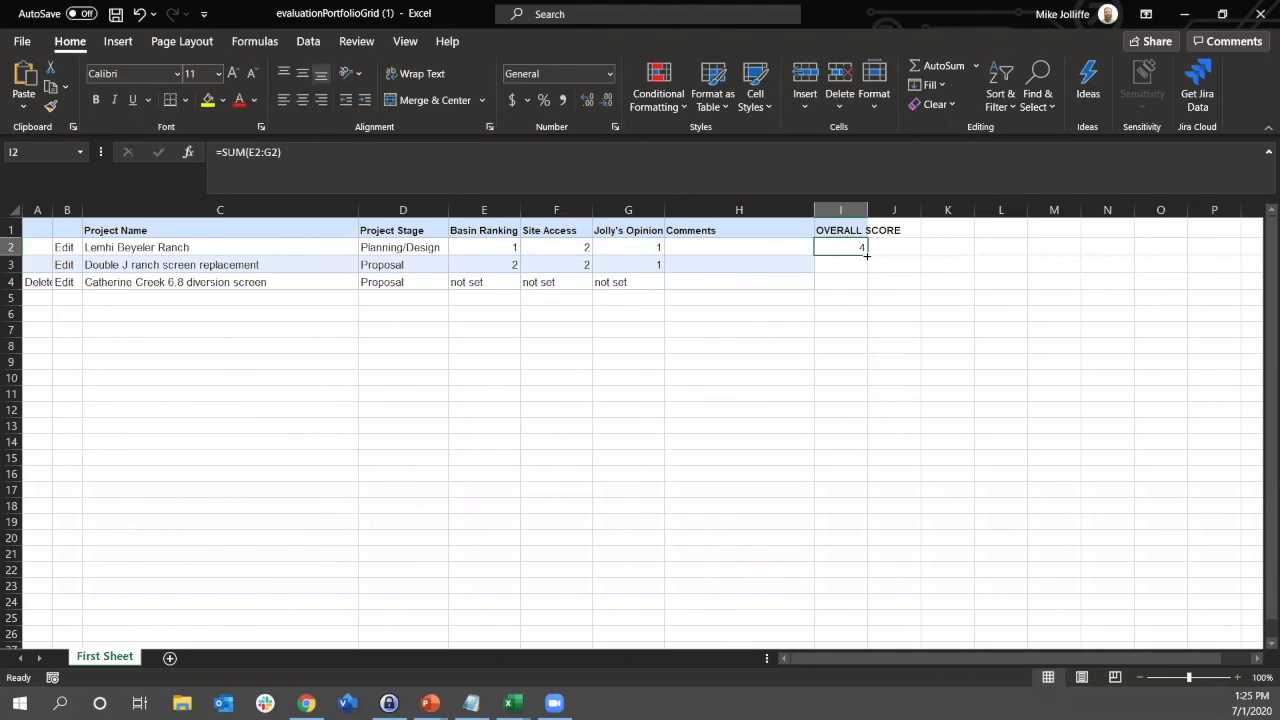
left_click_drag(868, 259, 866, 274)
left_click(842, 312)
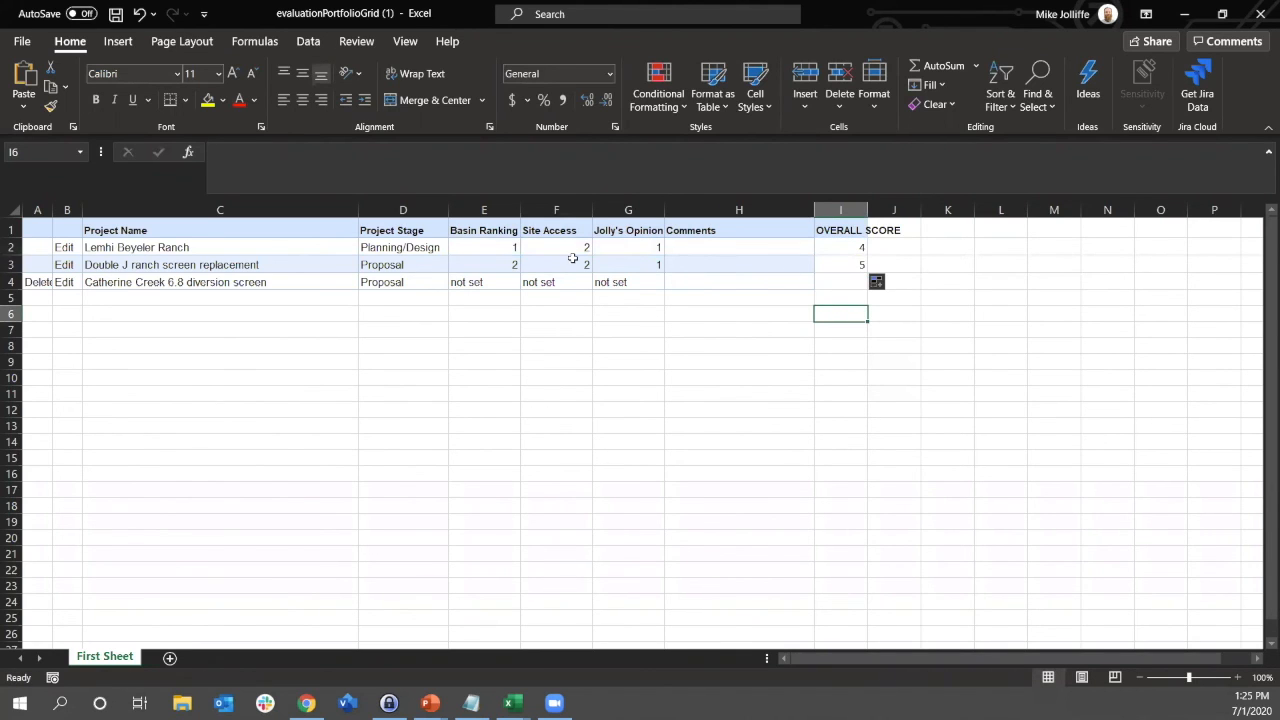
left_click(850, 265)
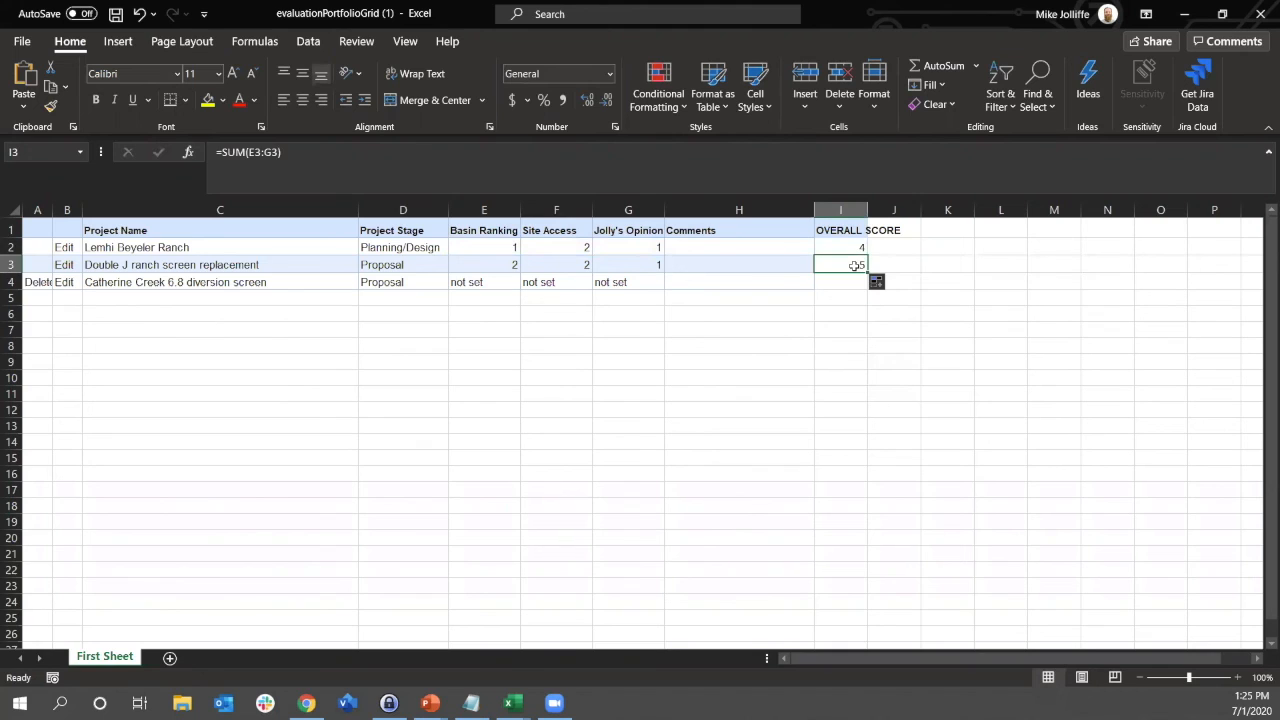
left_click(817, 364)
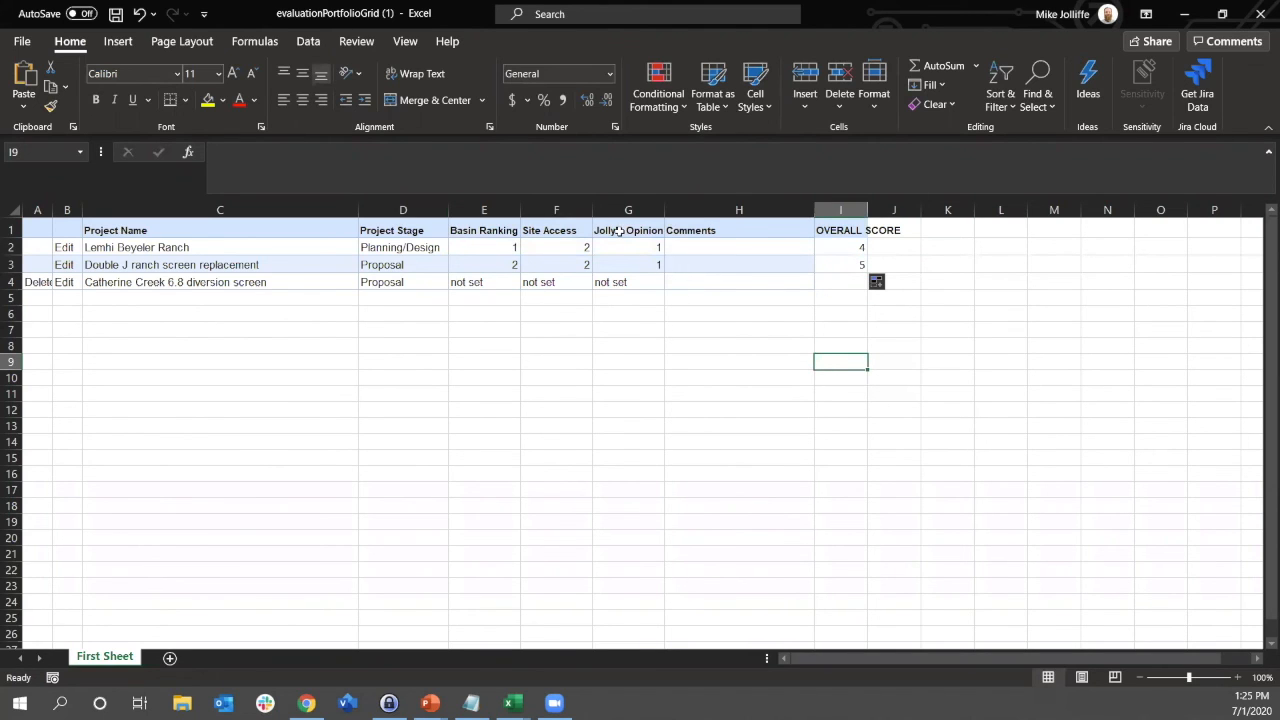
left_click(822, 252)
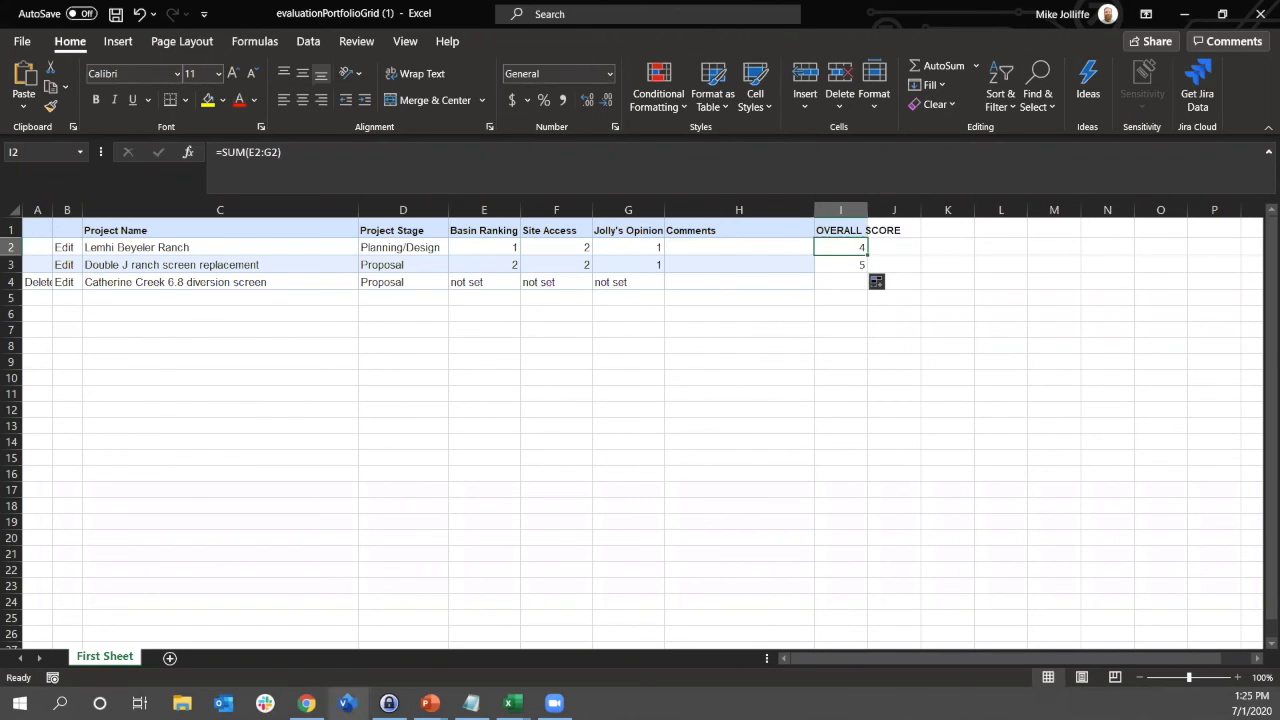
Switch back to the evaluation page in Chrome and review its basics, criteria, and portfolio ratings.
left_click(312, 702)
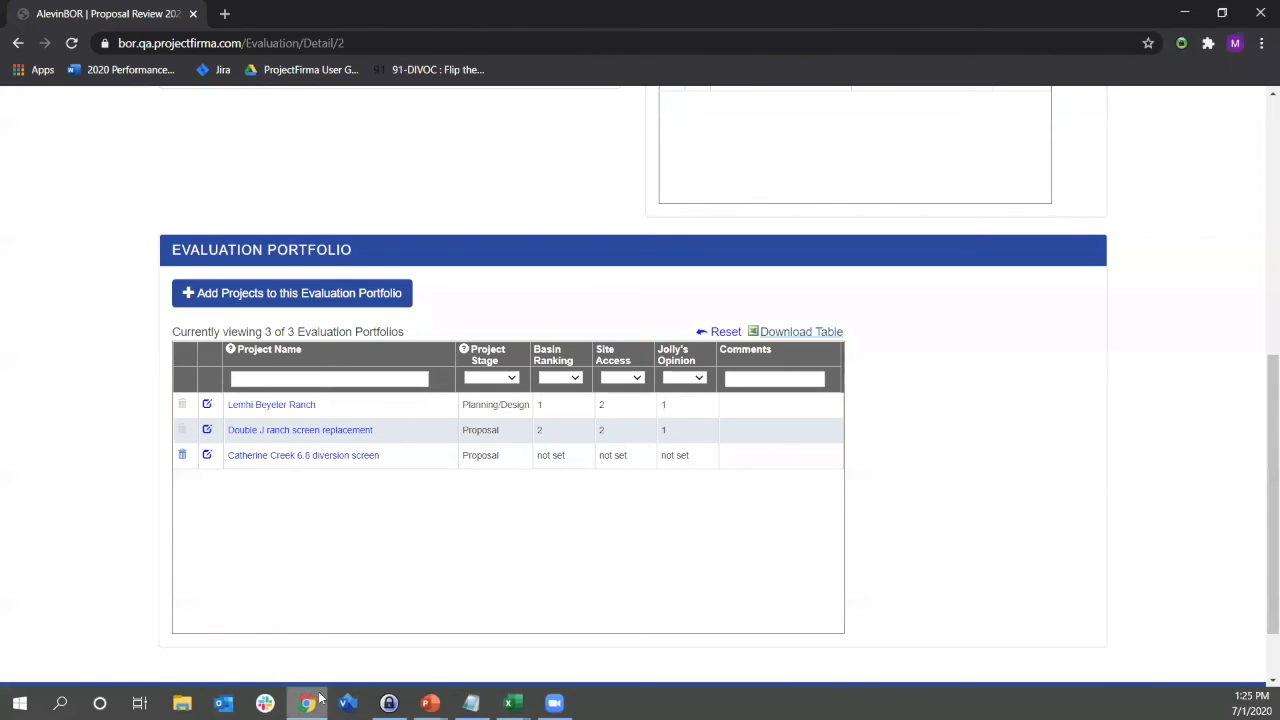
scroll(1003, 404, "down", 2)
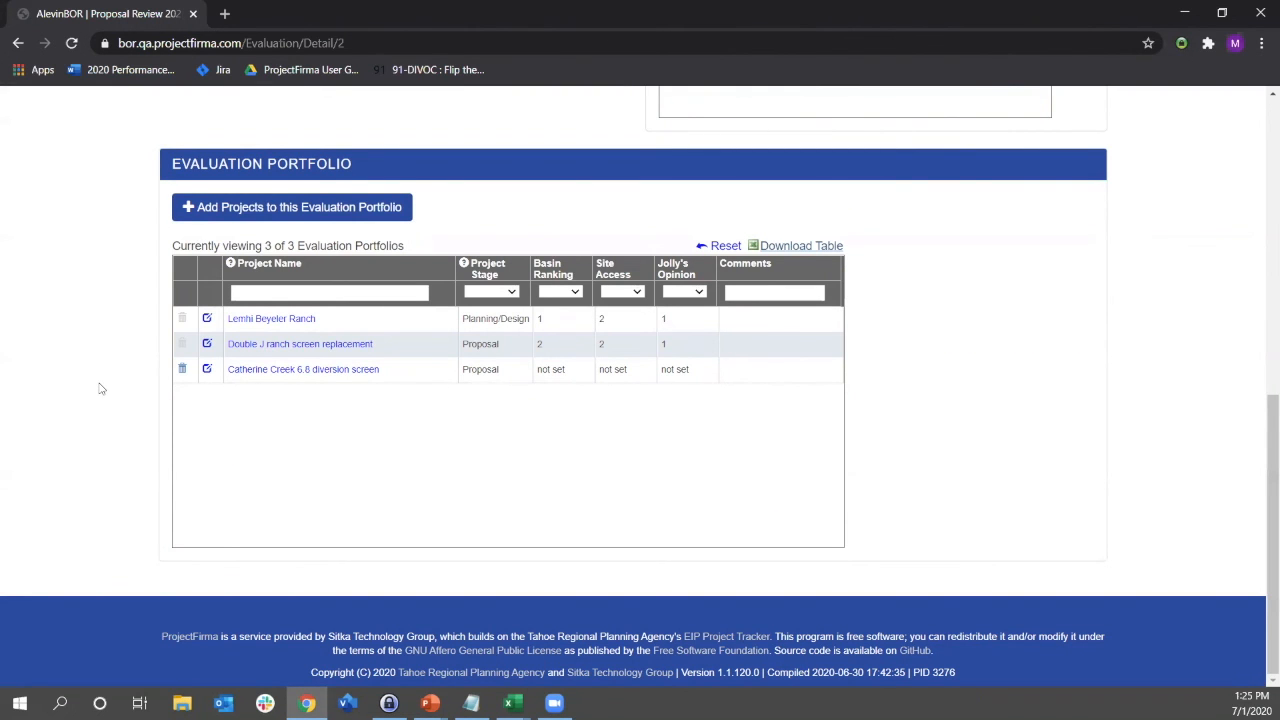
scroll(100, 388, "up", 3)
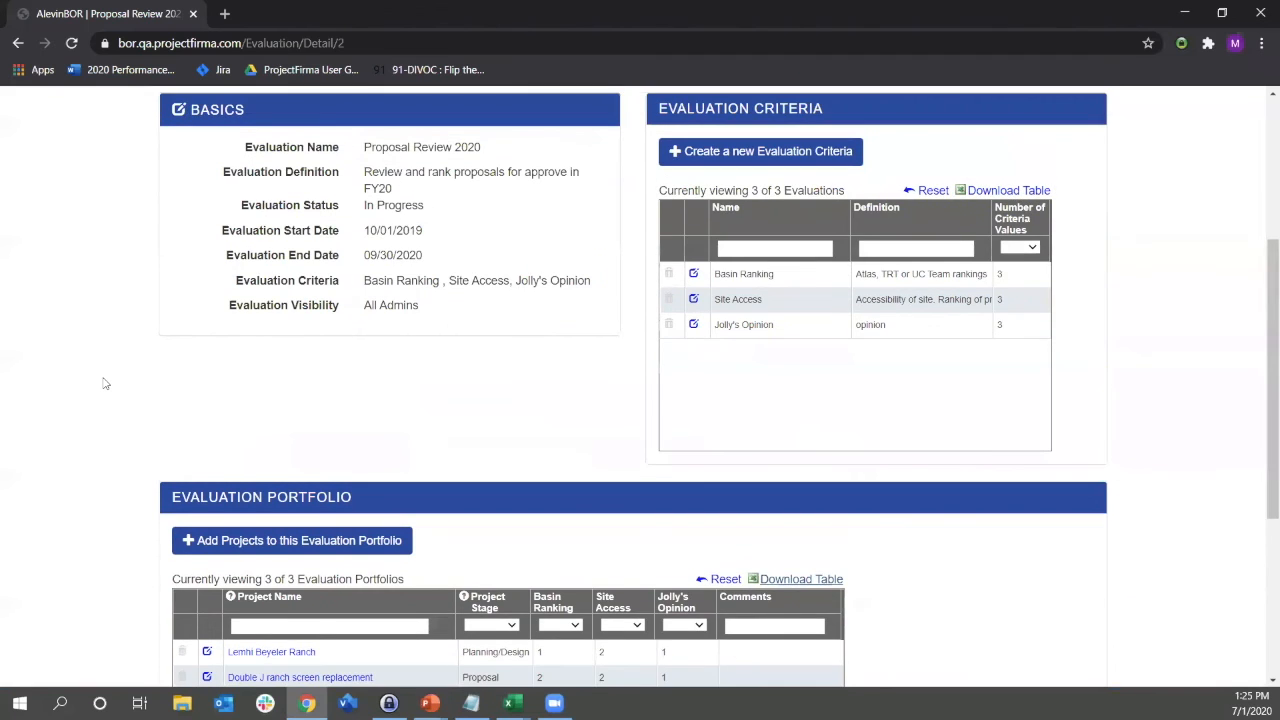
scroll(103, 382, "up", 1)
scroll(55, 497, "up", 1)
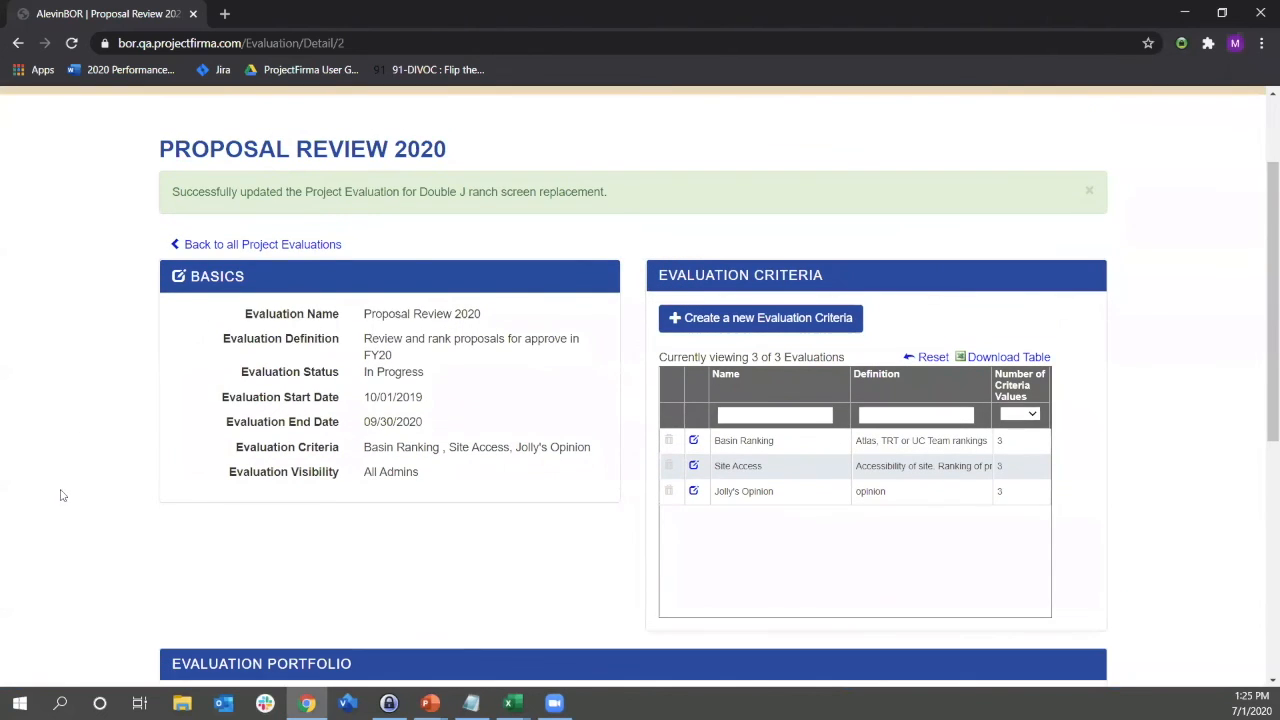
scroll(66, 492, "down", 2)
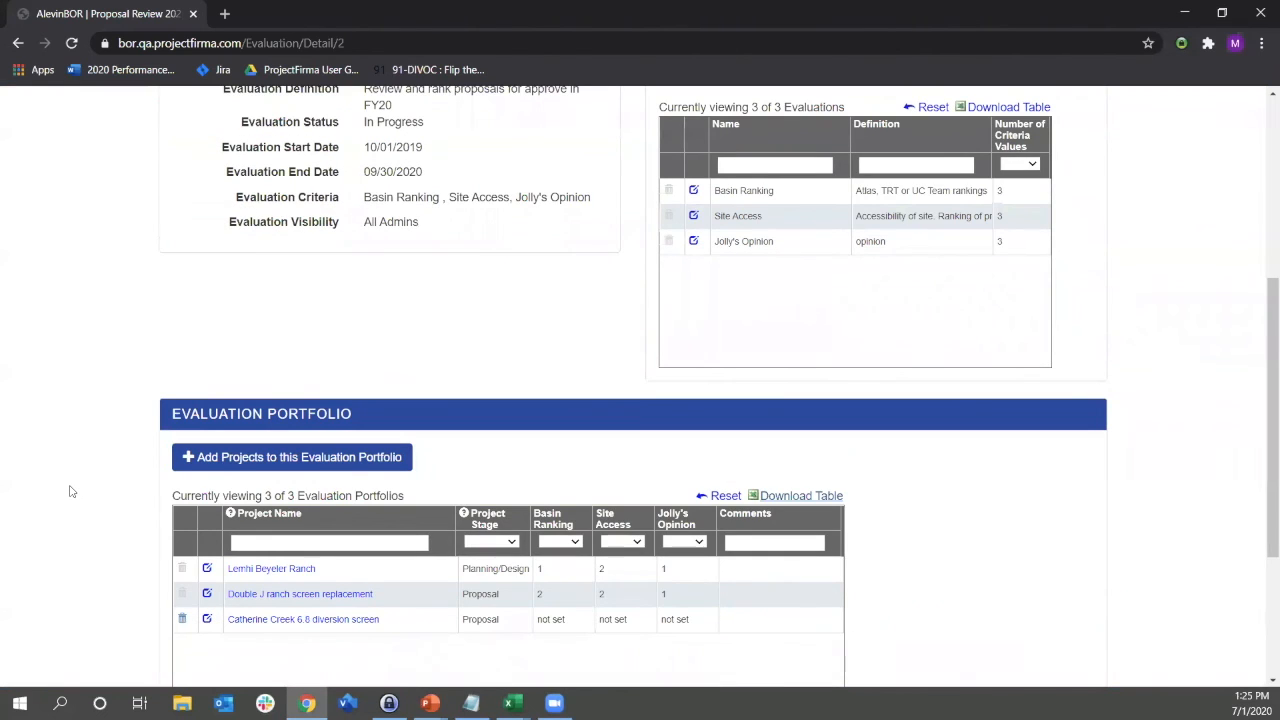
scroll(71, 491, "down", 2)
scroll(69, 491, "down", 1)
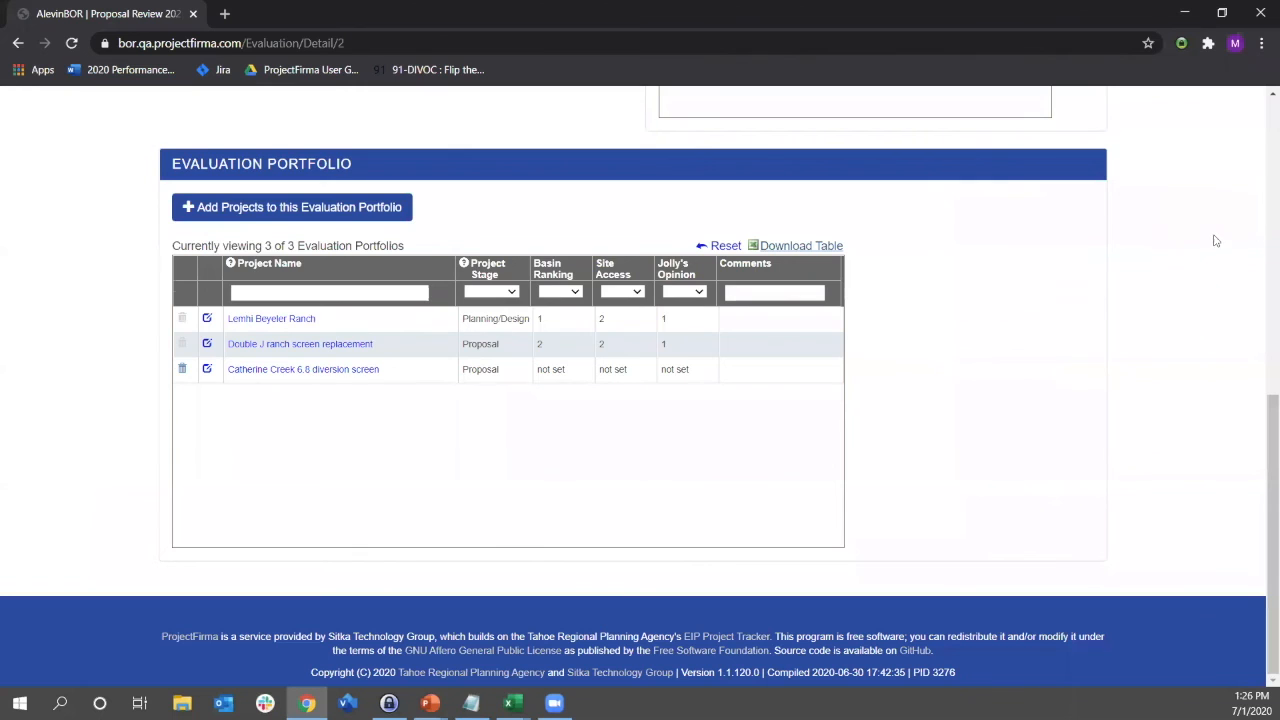
scroll(1220, 245, "up", 2)
scroll(1240, 270, "up", 2)
scroll(1240, 270, "down", 1)
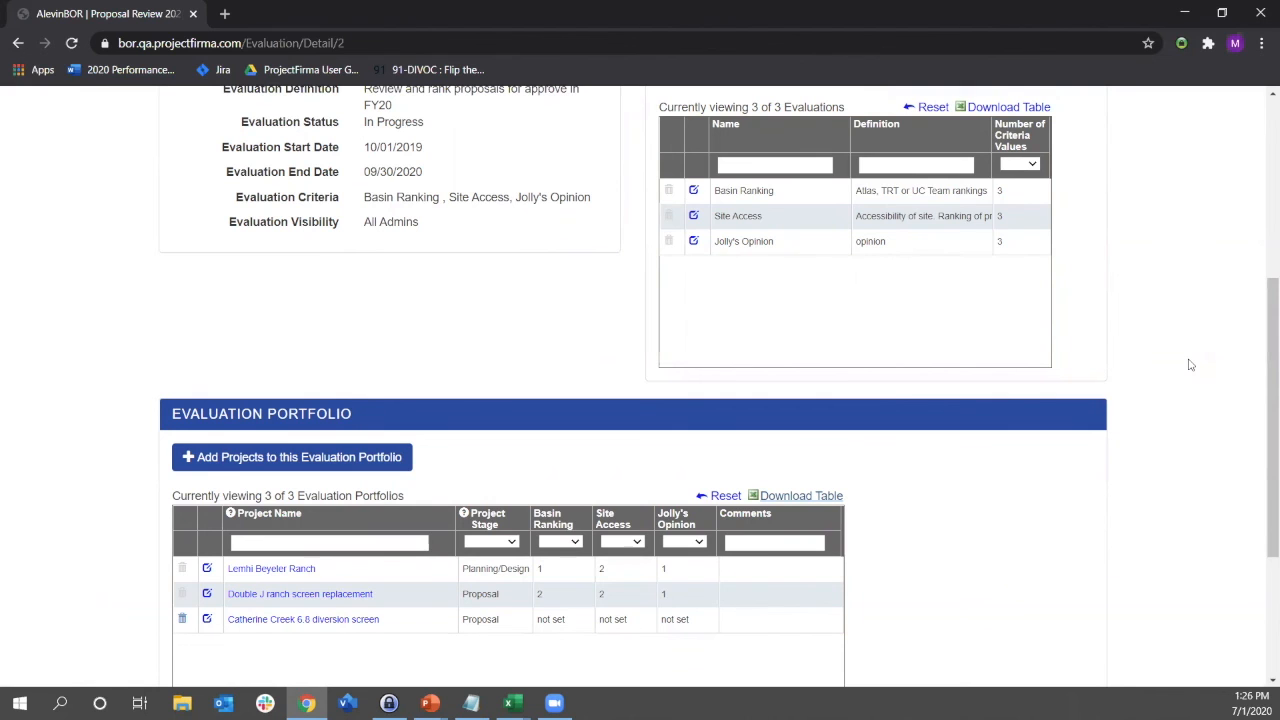
Start a new evaluation criterion and name it Person Number 2 opinion.
scroll(1052, 130, "up", 1)
left_click(740, 151)
left_click(635, 297)
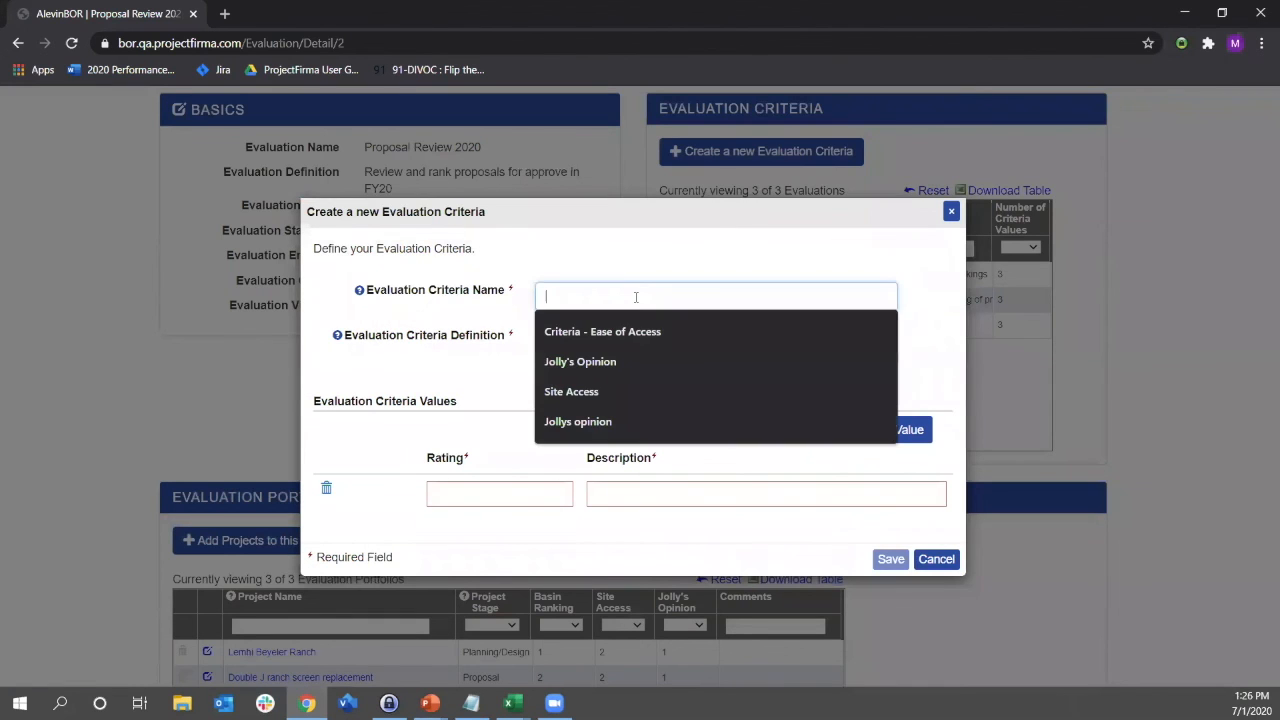
type("Person Number")
type("2")
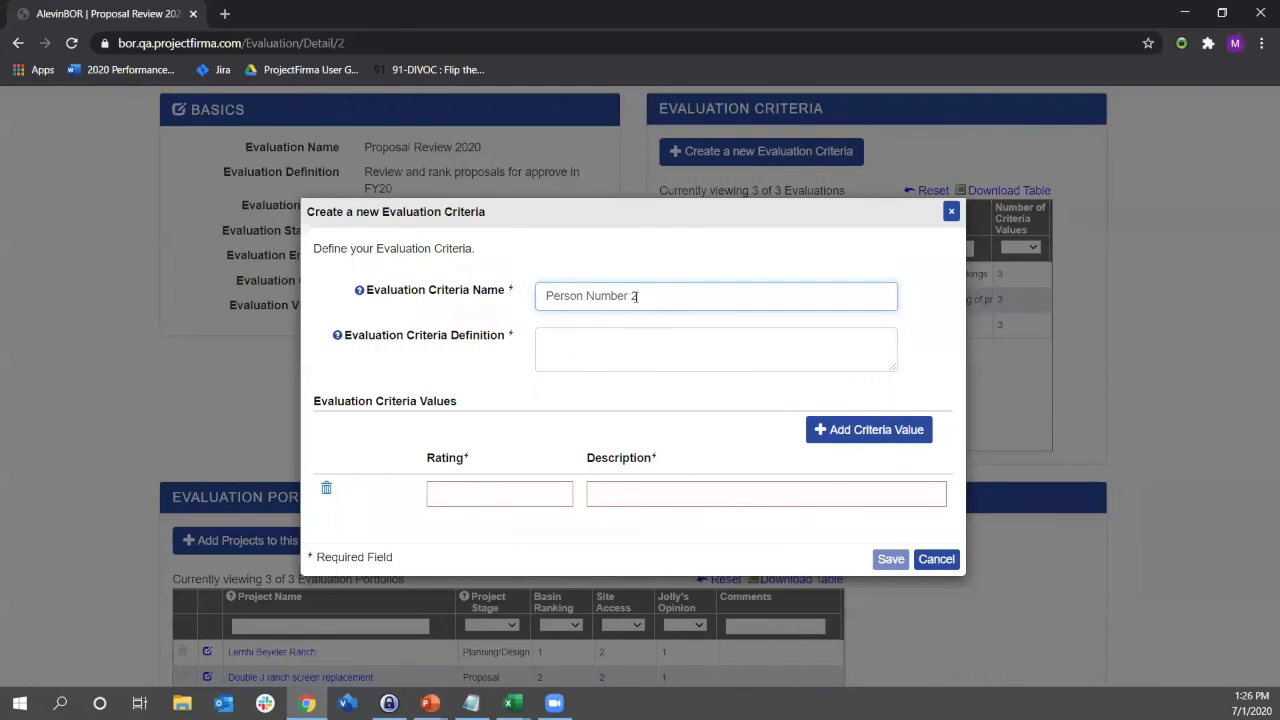
left_click(518, 494)
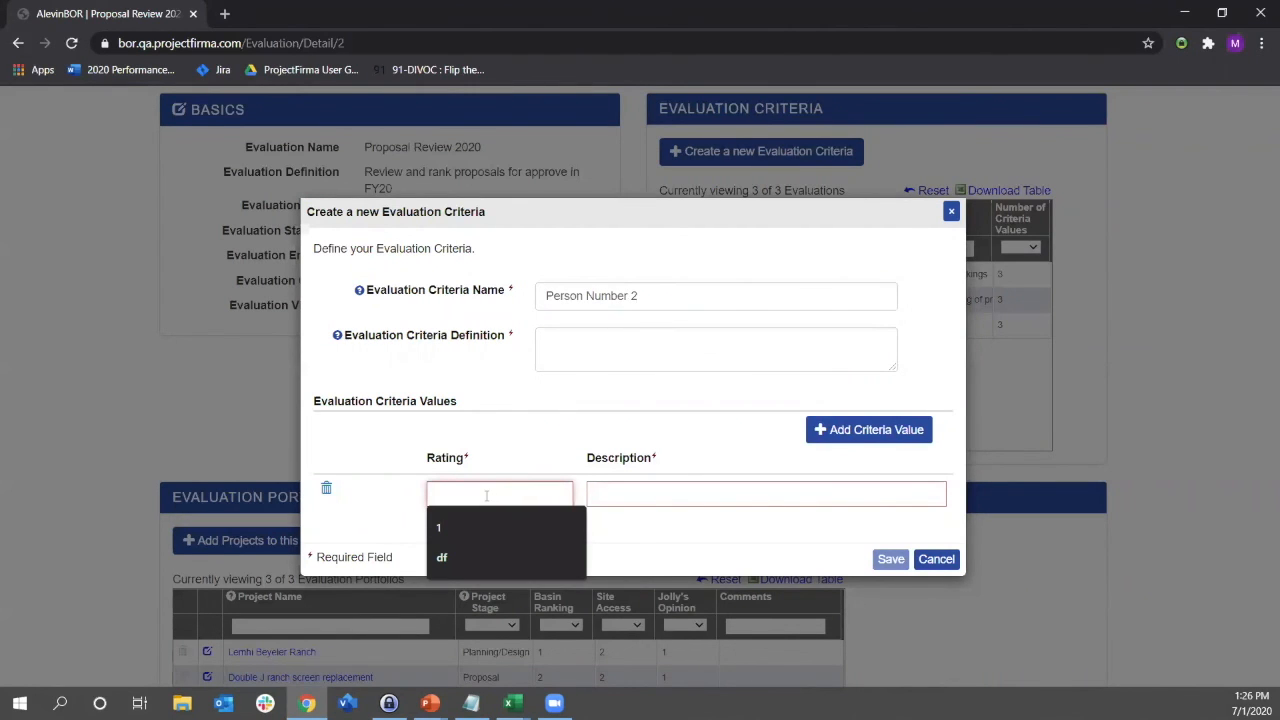
left_click(673, 299)
type("o")
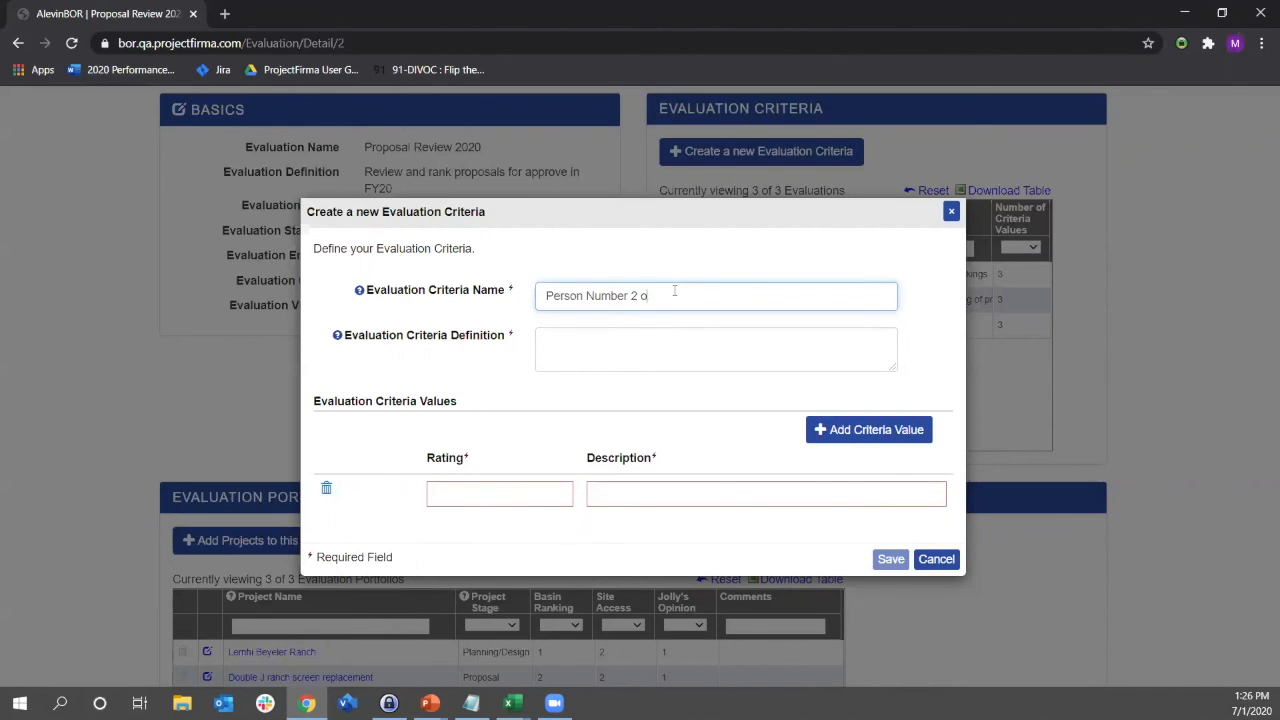
type("pinion")
Define two criteria values: rating 1 described as Very important and rating 2 described as Medium Importance.
left_click(545, 493)
type("1")
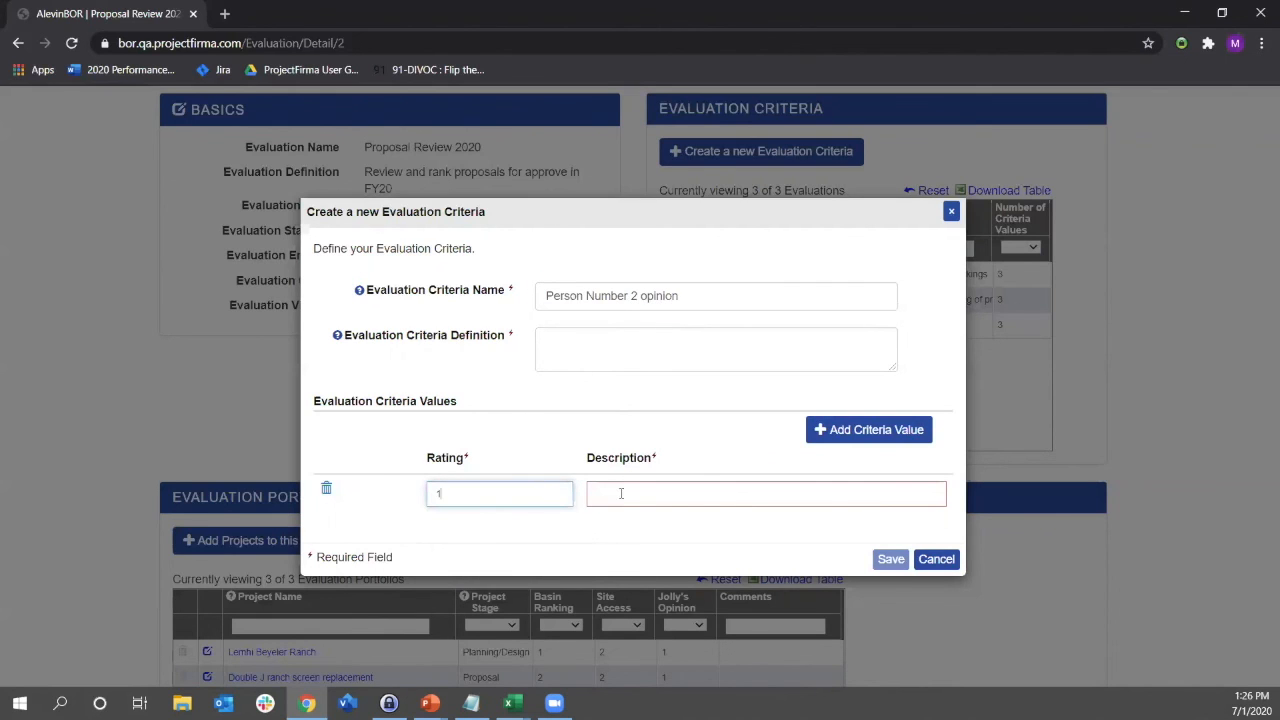
left_click(621, 493)
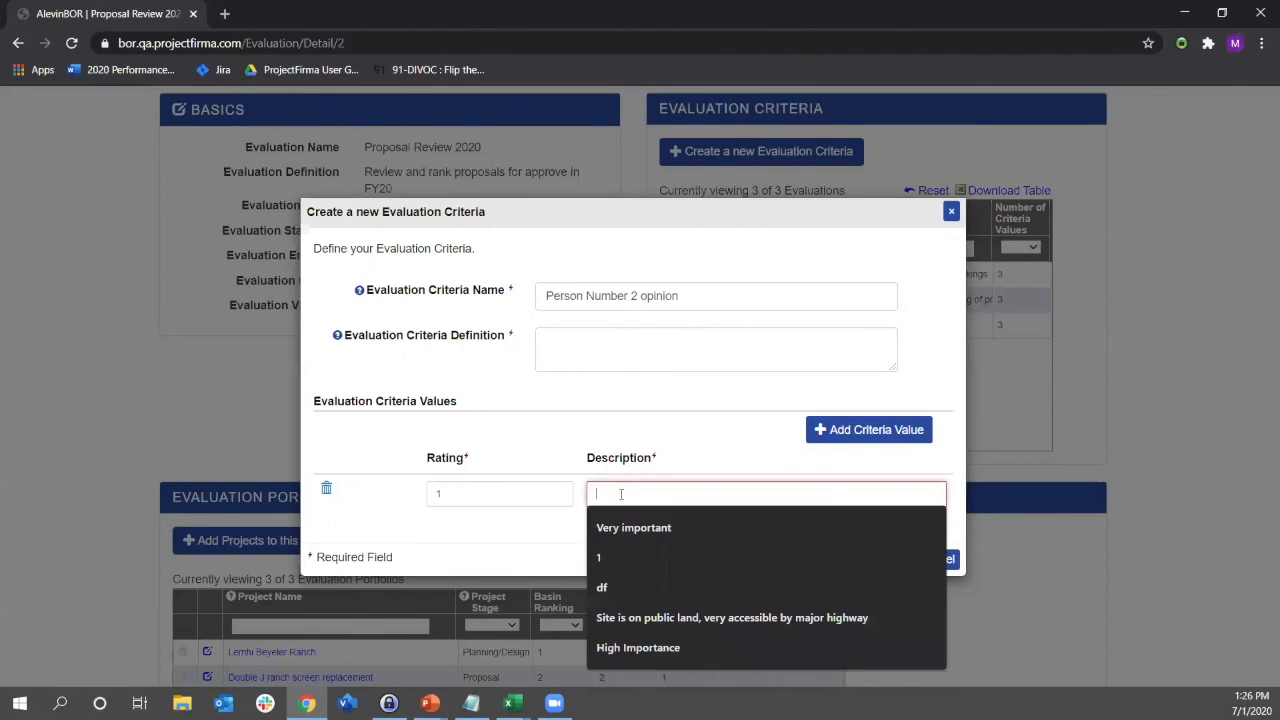
left_click(674, 535)
left_click(868, 430)
left_click(548, 510)
type("2")
left_click(666, 513)
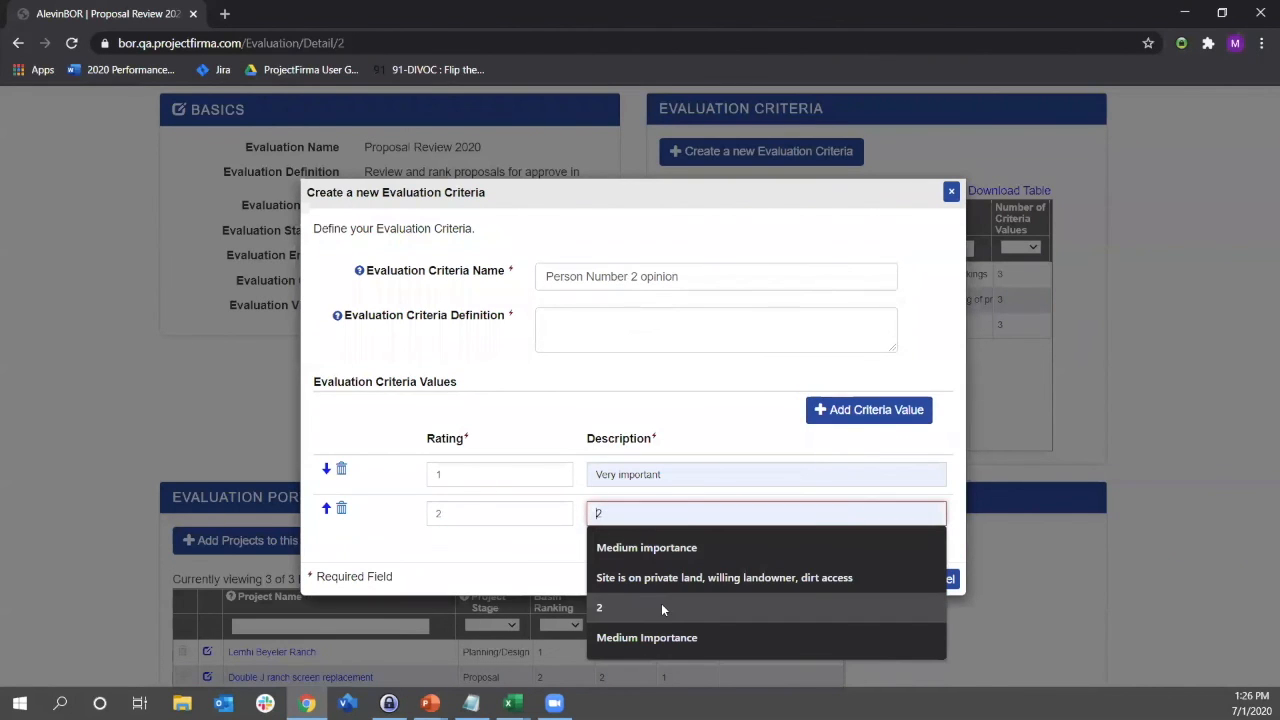
left_click(661, 637)
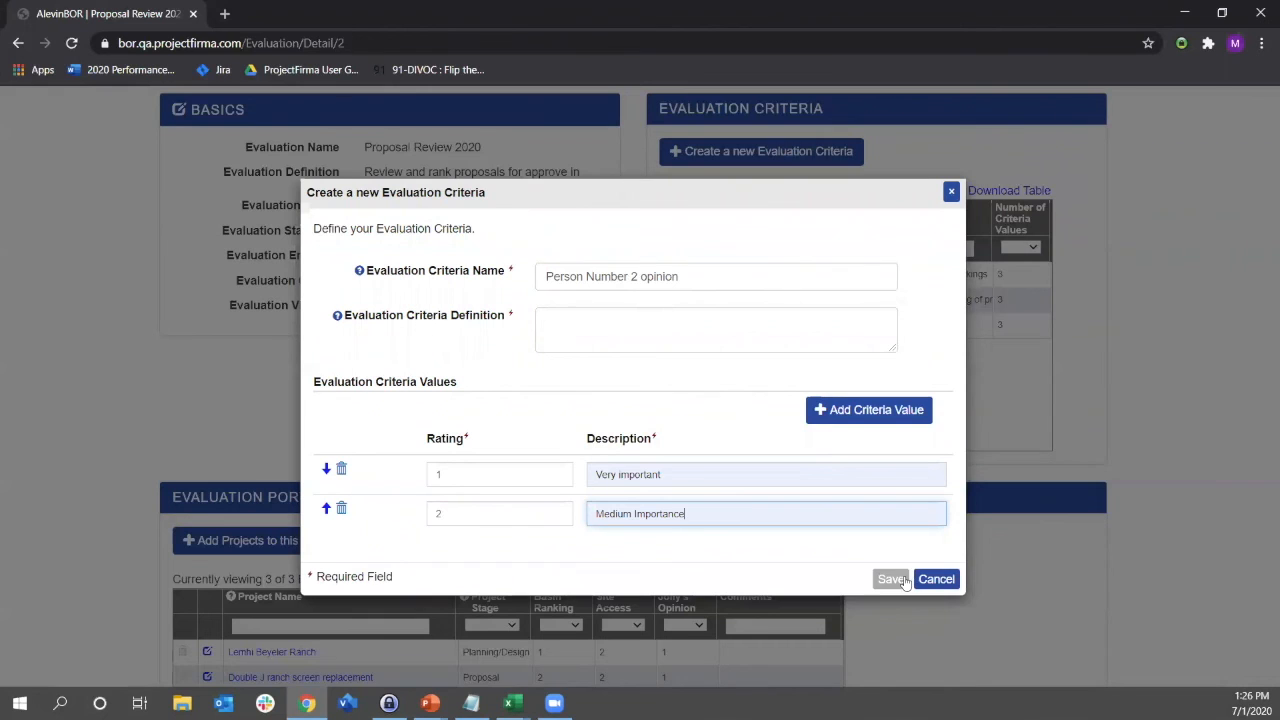
Fill in the criterion's required definition with the placeholder text adf and save the new criterion.
left_click(903, 580)
left_click(659, 350)
type("adf")
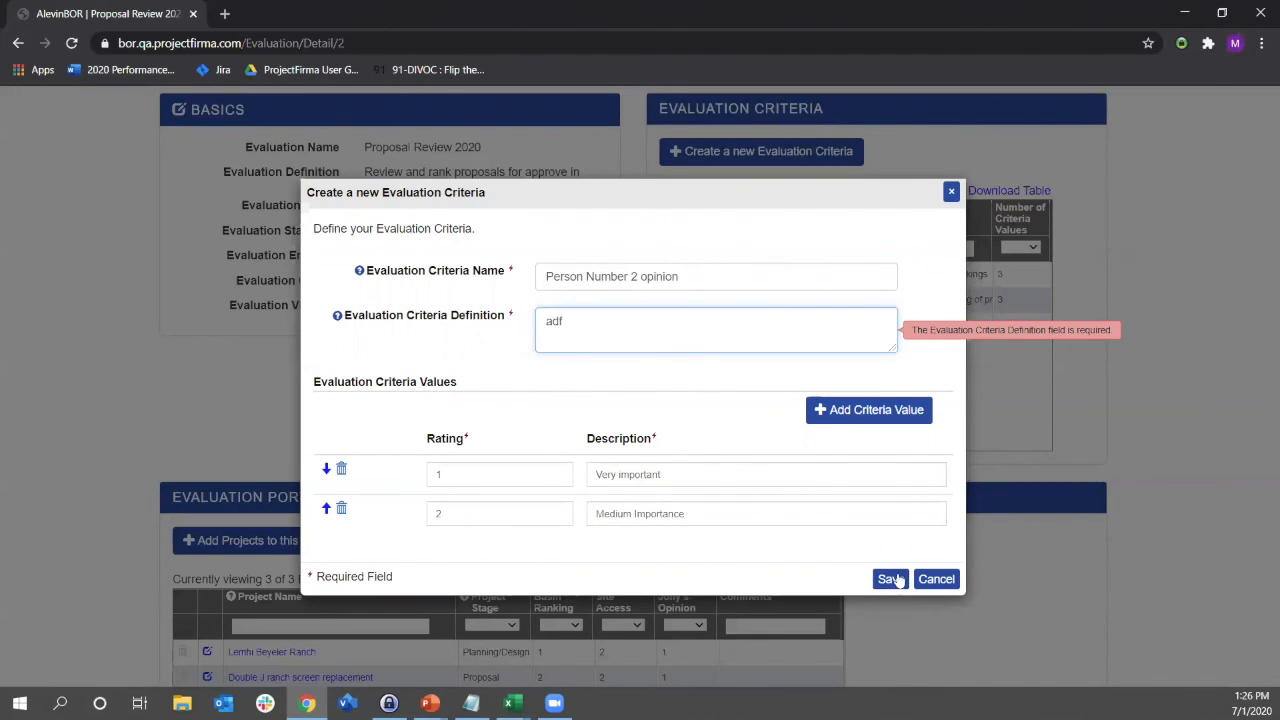
left_click(890, 579)
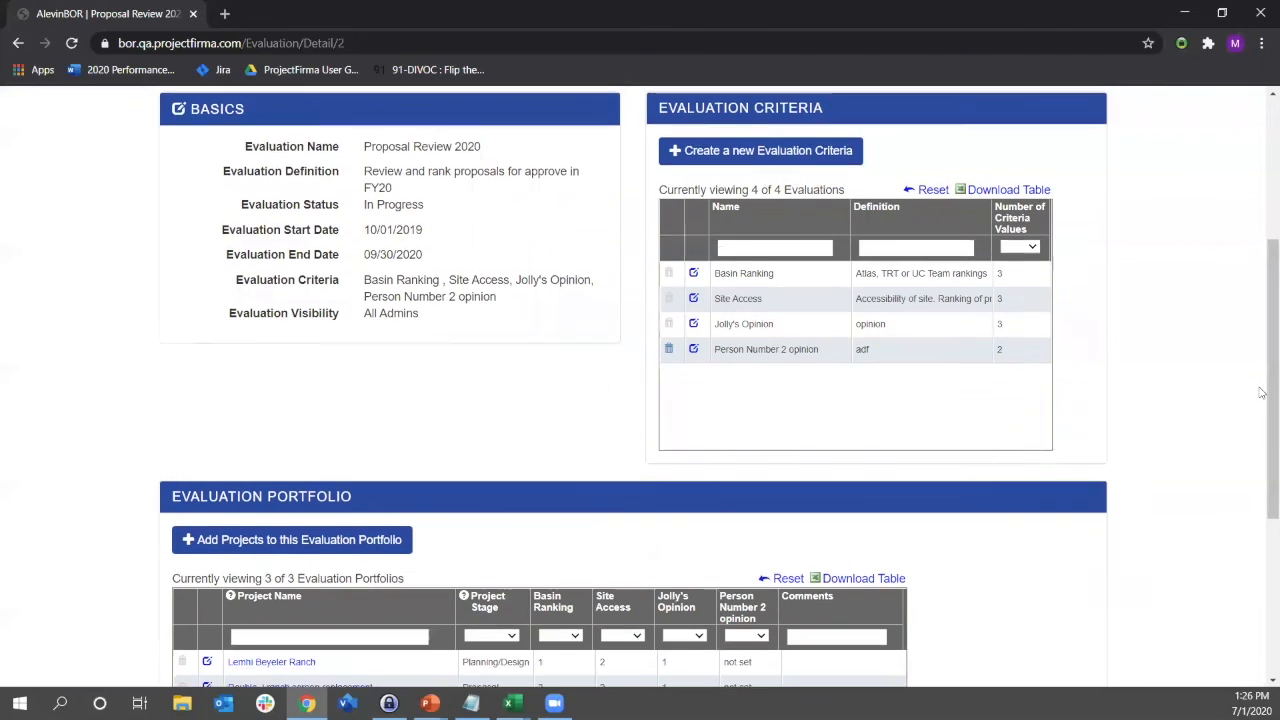
Evaluate Lemhi Beyeler Ranch as 1 - Very important under Person Number 2 opinion and save the evaluation.
scroll(1262, 393, "down", 2)
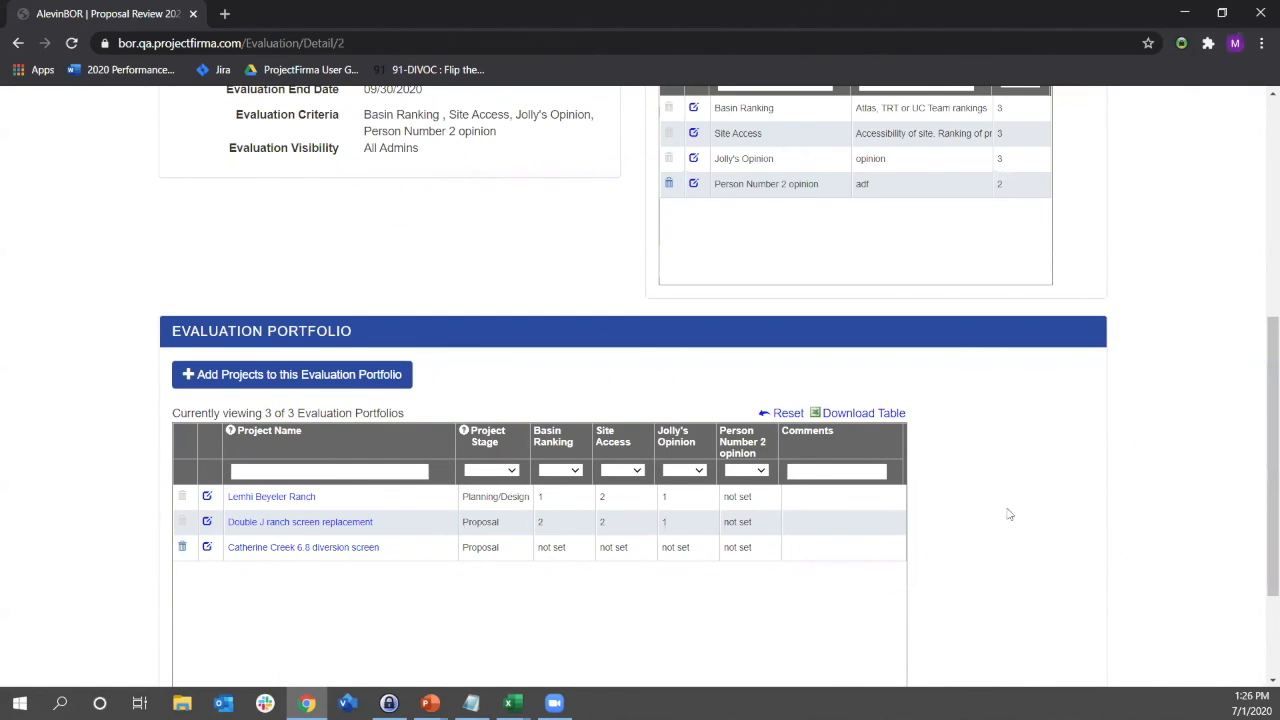
left_click(208, 497)
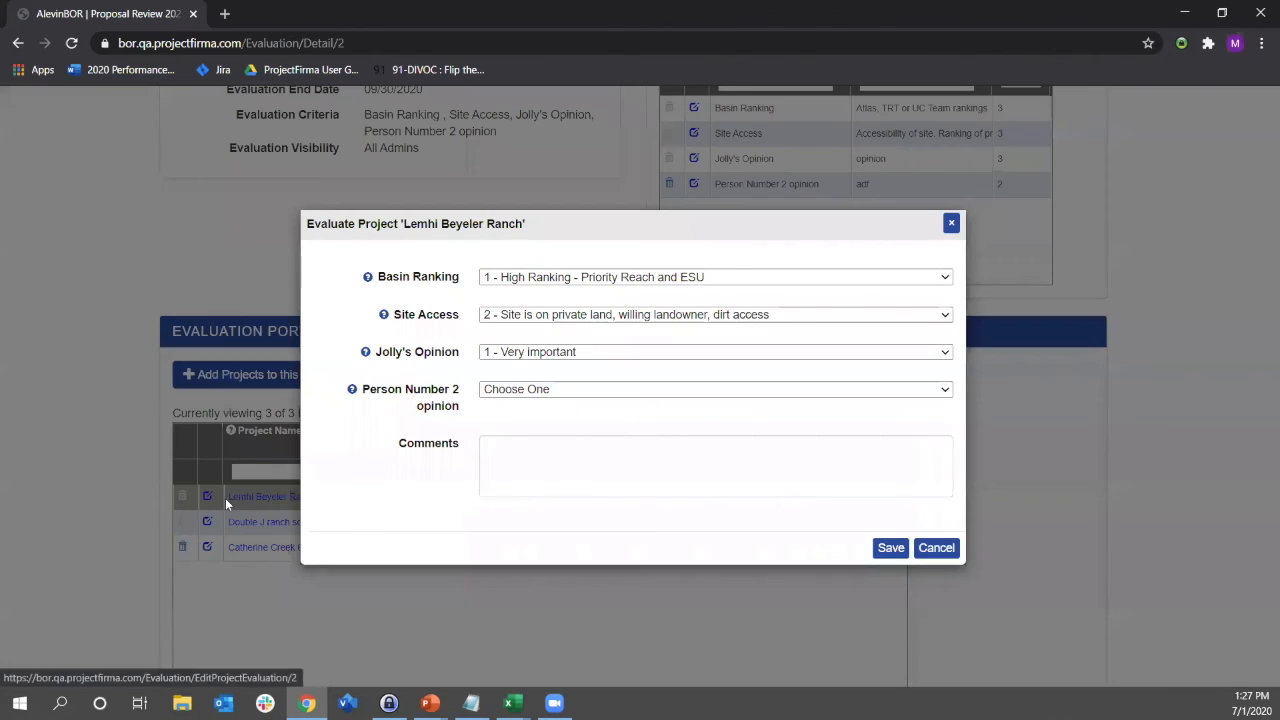
left_click(577, 391)
left_click(586, 418)
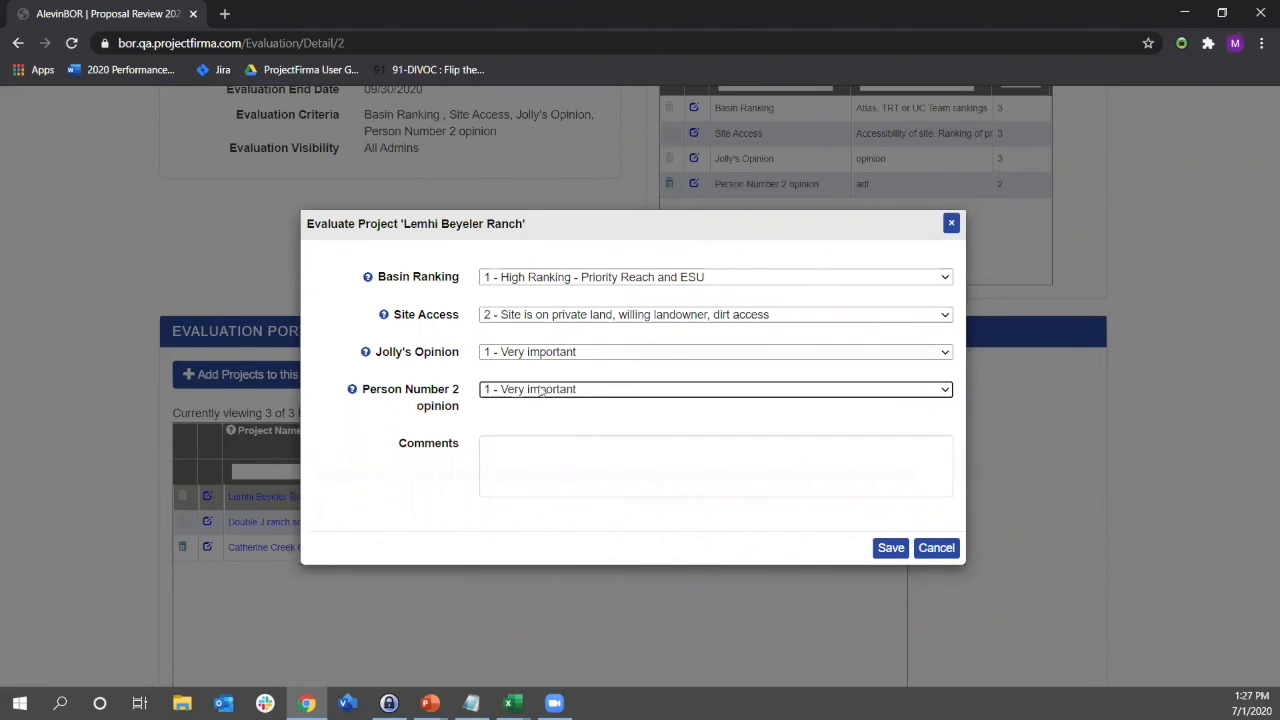
left_click(890, 548)
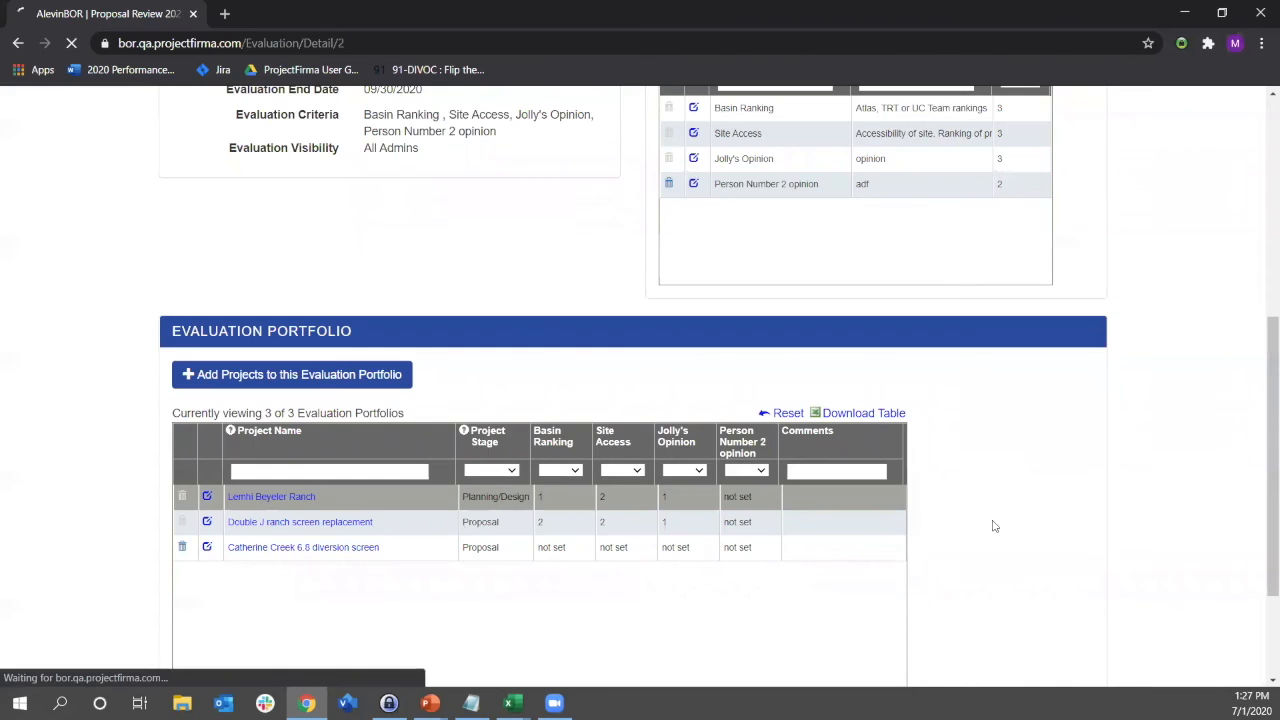